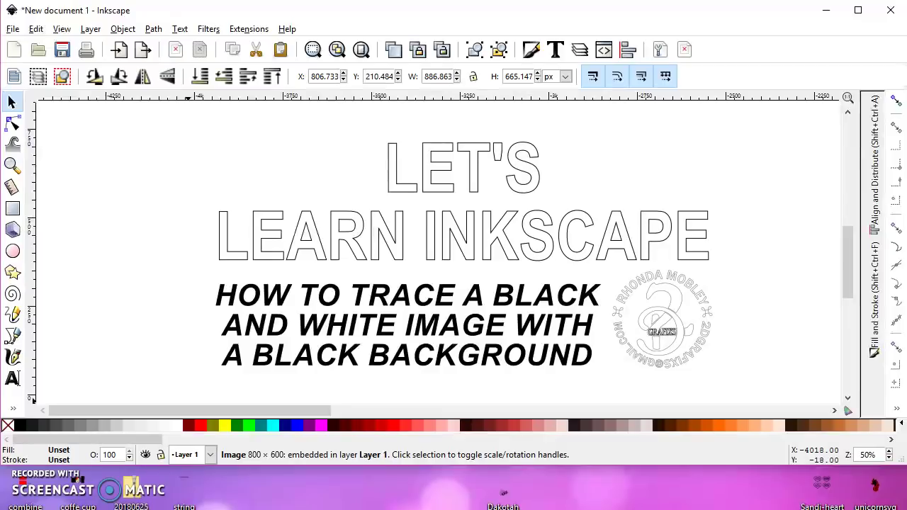
Move the green Michigan State image to the empty canvas left of the page.
key(5)
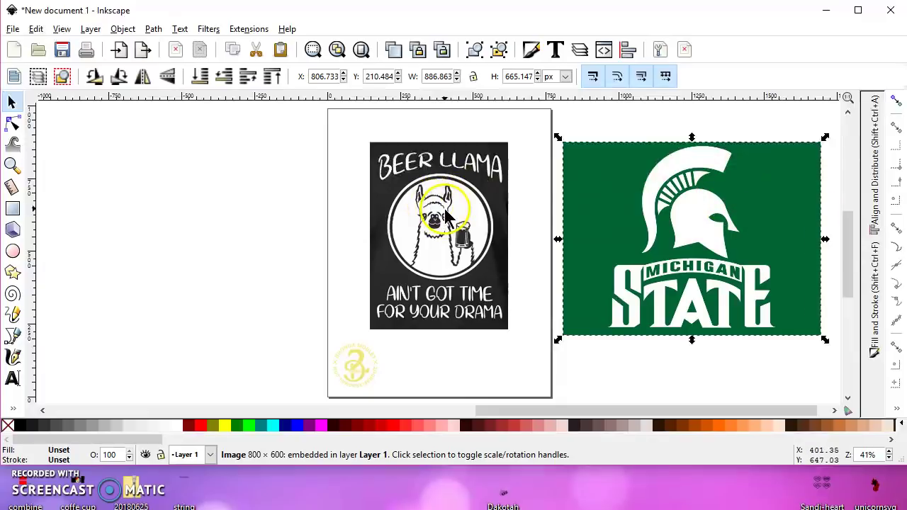
scroll(445, 212, up, 1)
scroll(445, 213, up, 1)
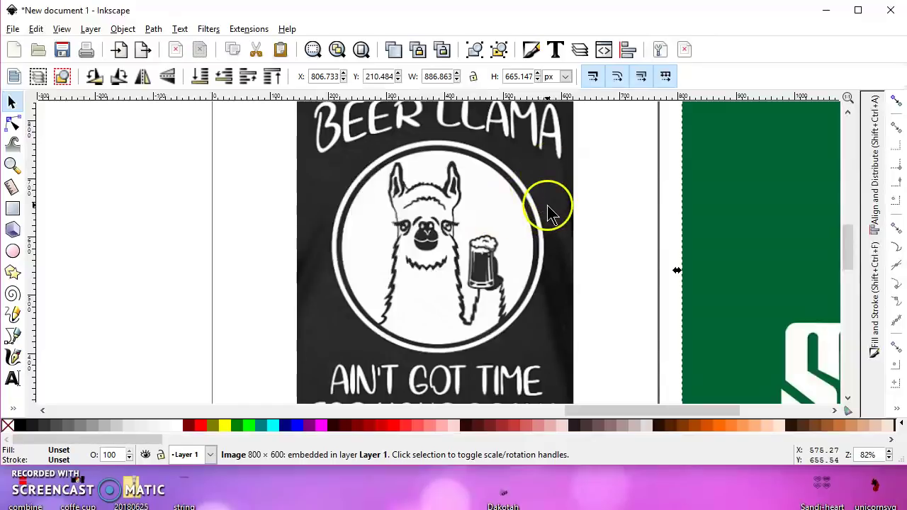
scroll(549, 212, down, 2)
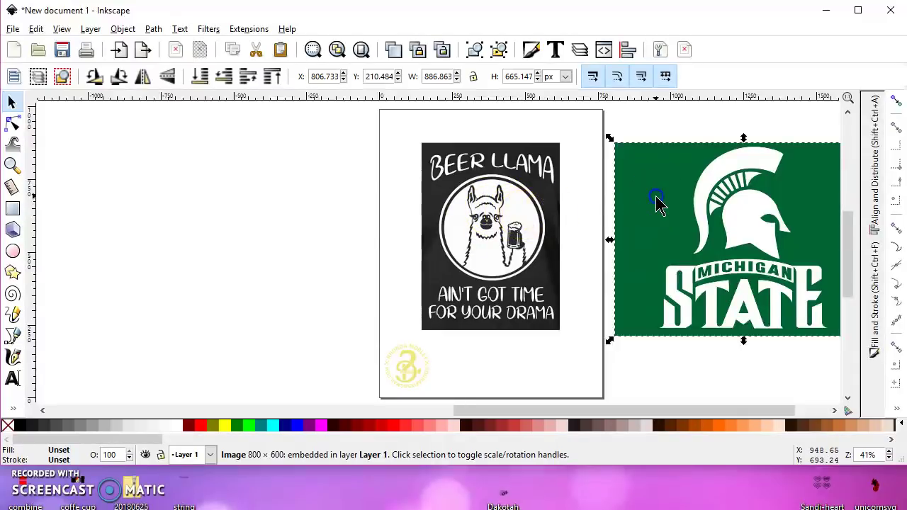
drag(685, 196, 154, 186)
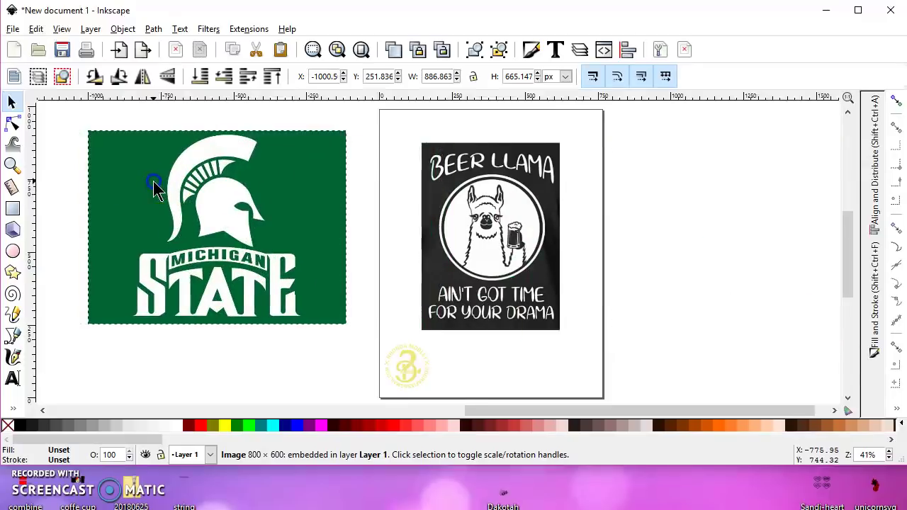
Set up Trace Bitmap for the Michigan State image with brightness cutoff 0.450, Smooth and Stack scans off, and Remove background on.
click(153, 28)
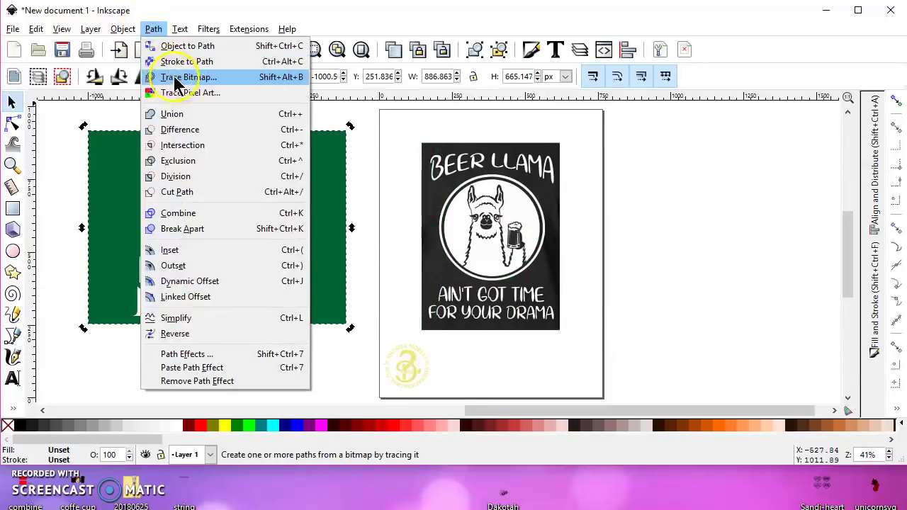
click(177, 77)
double_click(737, 72)
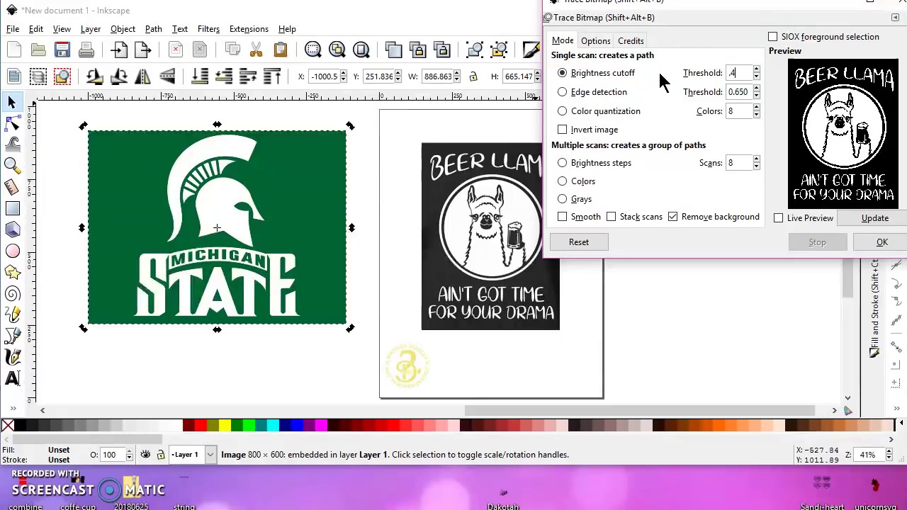
click(599, 240)
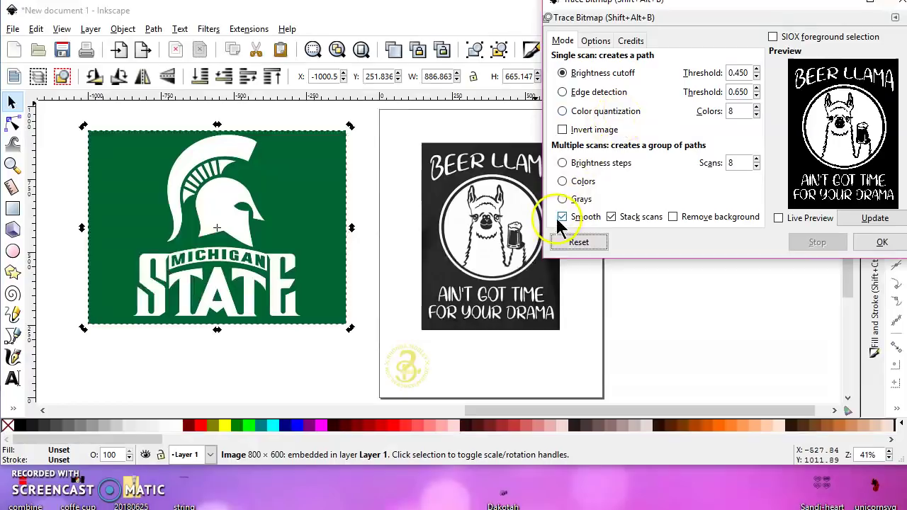
click(611, 217)
click(673, 218)
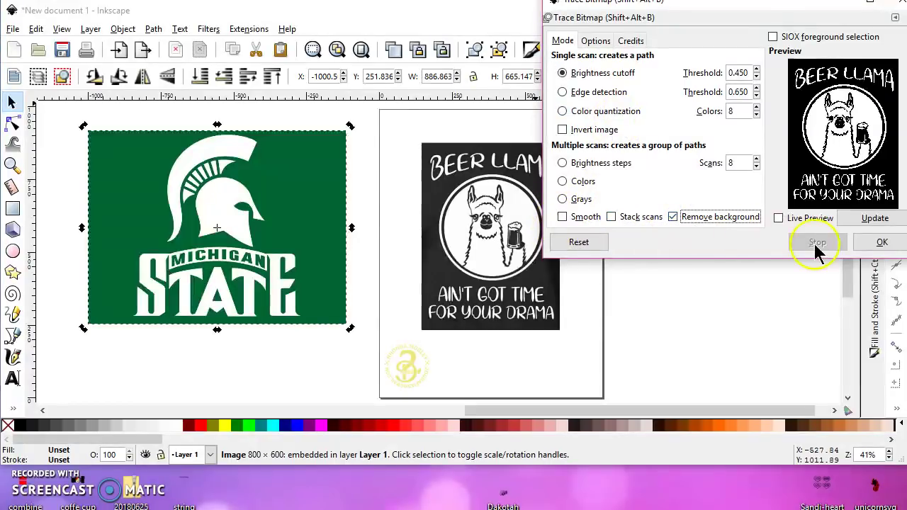
Trace the Michigan State image without inversion, move the trace beside the original, and delete the trace.
click(880, 243)
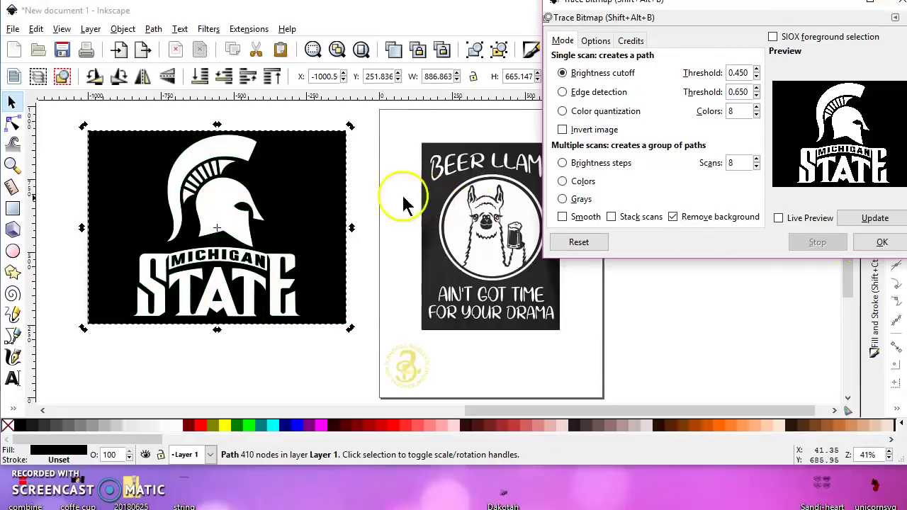
scroll(375, 209, down, 2)
mouse_move(347, 217)
mouse_down()
mouse_move(290, 218)
mouse_move(435, 306)
mouse_move(441, 290)
mouse_move(531, 304)
mouse_move(386, 193)
mouse_move(172, 198)
mouse_move(197, 208)
mouse_up()
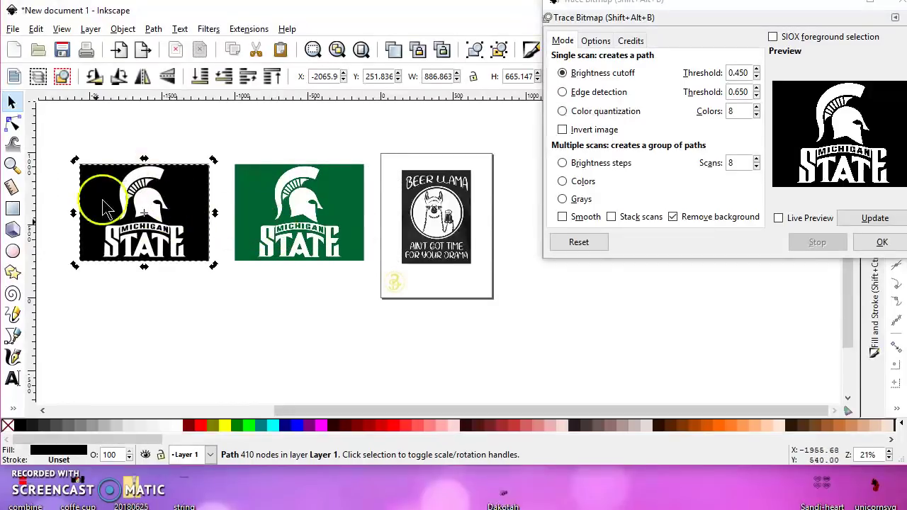
key(Delete)
Trace the Michigan State image with Invert image enabled and place the trace left of the original.
drag(238, 192, 244, 192)
scroll(304, 187, up, 1)
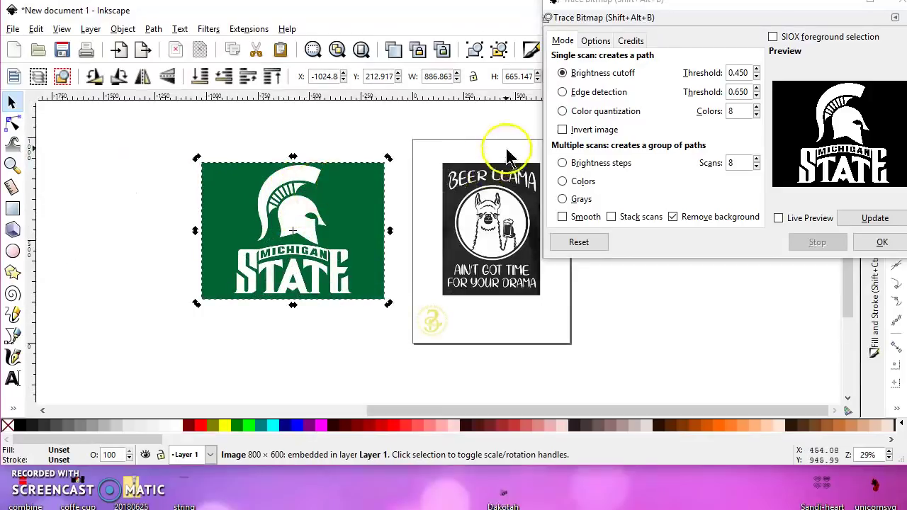
click(561, 130)
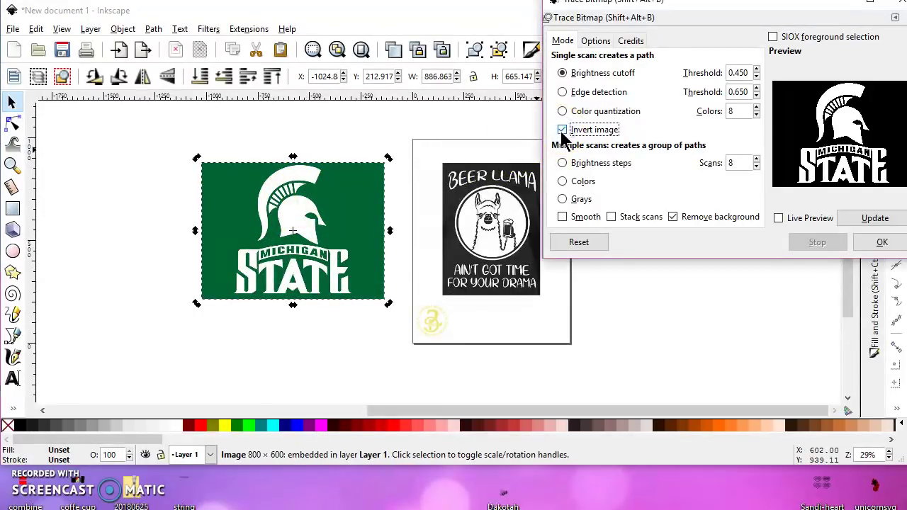
click(882, 242)
drag(332, 227, 137, 224)
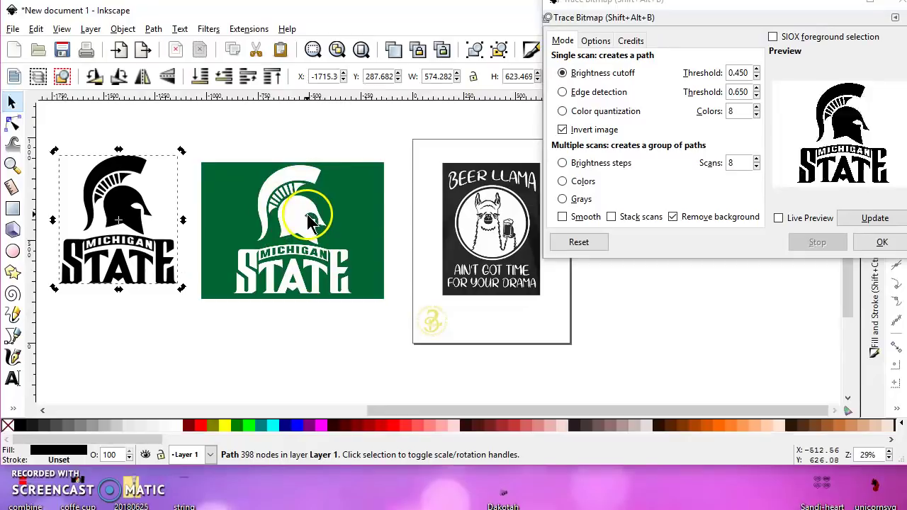
Fill the traced Michigan State logo with green and move it and its source image to the canvas right of the page.
drag(368, 202, 376, 215)
click(146, 216)
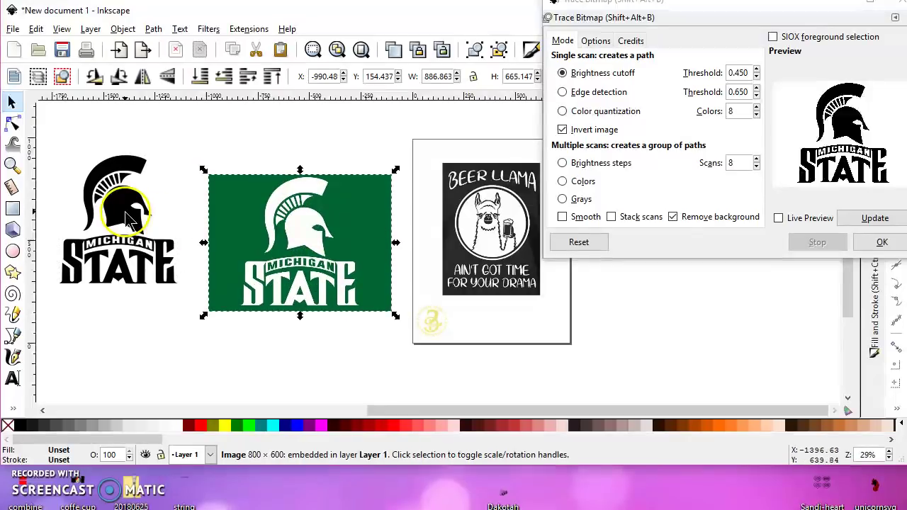
click(118, 427)
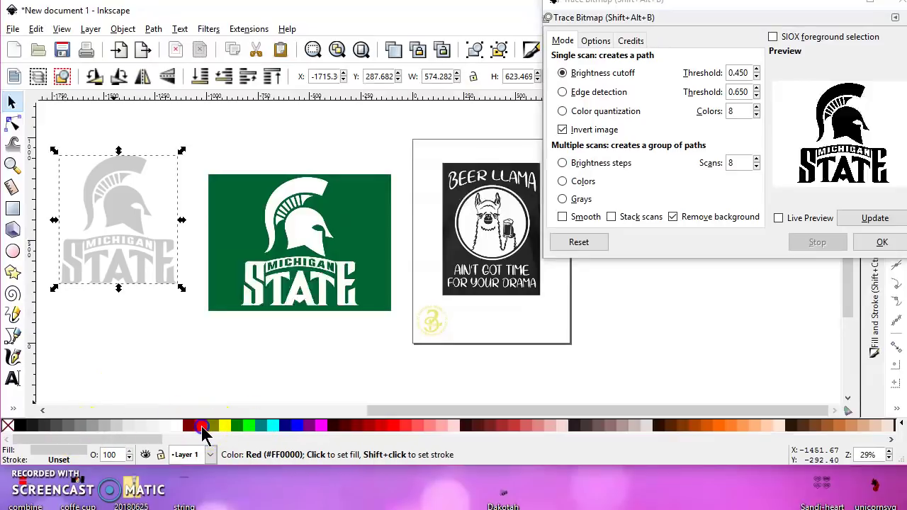
click(202, 426)
click(235, 427)
mouse_move(124, 216)
mouse_down()
mouse_move(643, 298)
mouse_move(704, 246)
mouse_up()
mouse_move(346, 235)
mouse_down()
mouse_move(729, 339)
mouse_move(789, 322)
mouse_move(850, 287)
mouse_move(698, 305)
mouse_move(813, 294)
mouse_up()
Select the llama image on the page, reset the bitmap trace settings to their defaults, and update the trace preview.
click(486, 278)
click(520, 260)
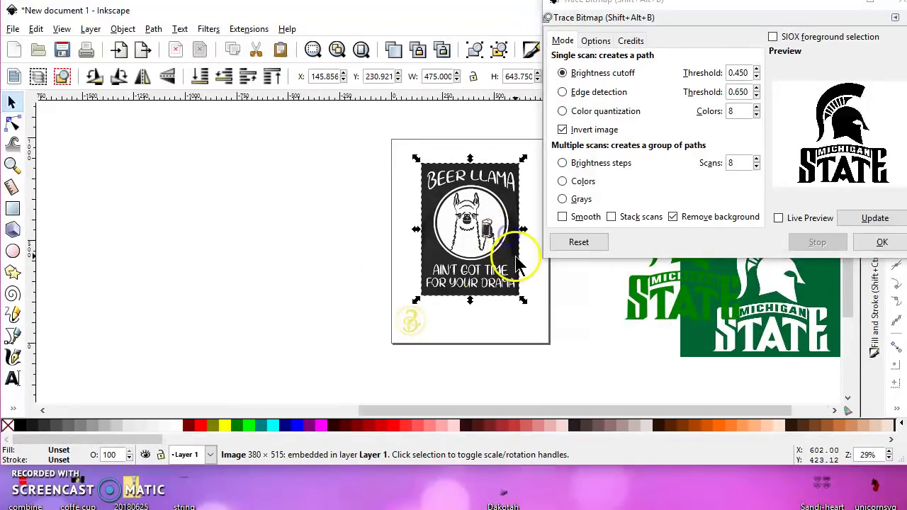
scroll(484, 222, up, 1)
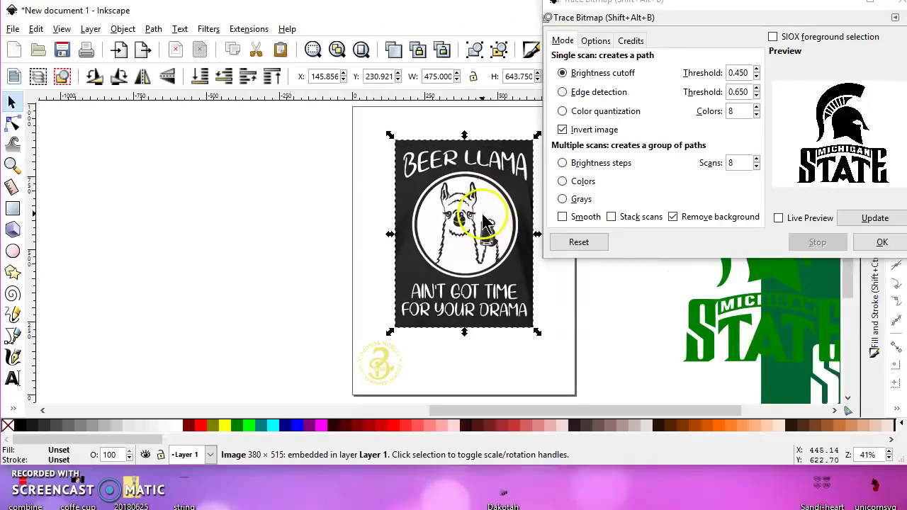
scroll(496, 213, right, 3)
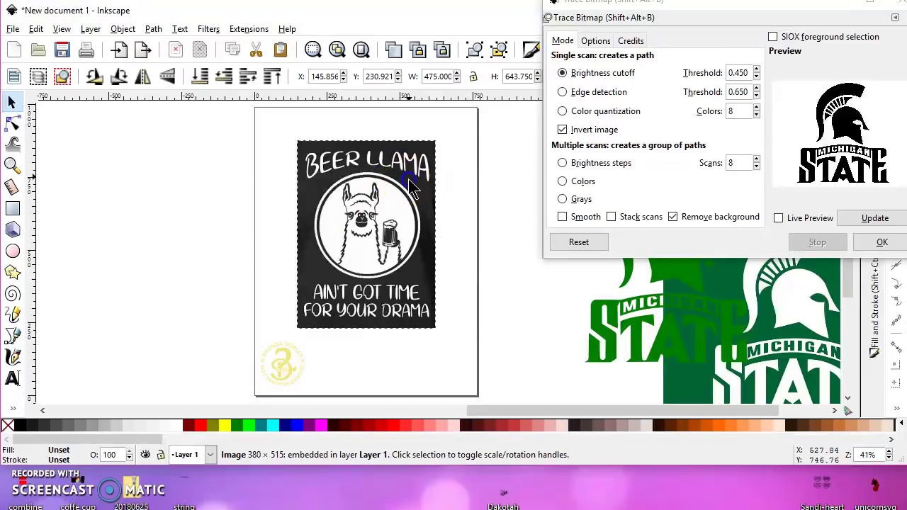
drag(408, 182, 414, 178)
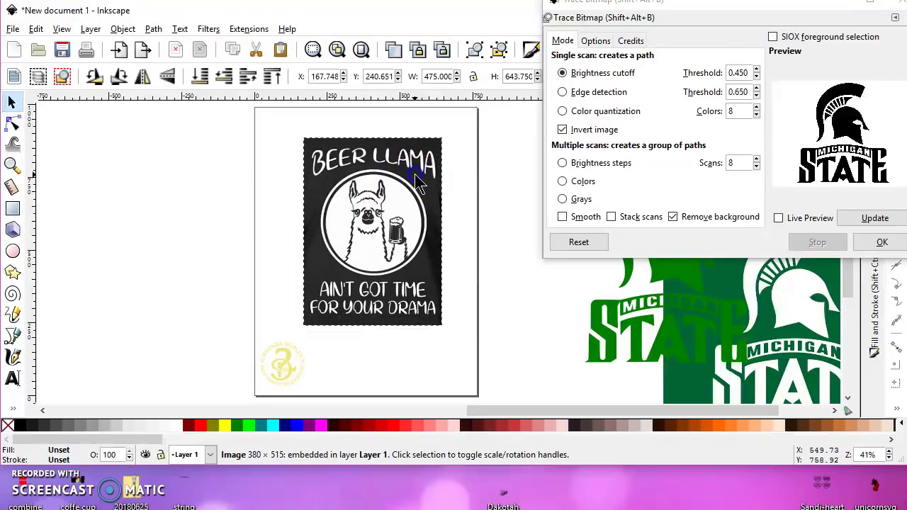
click(578, 242)
click(874, 218)
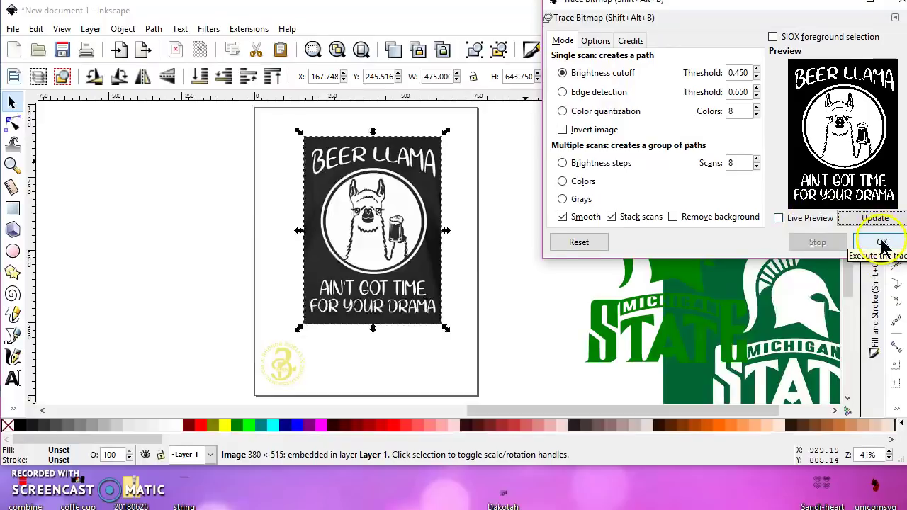
Trace the llama image with a brightness cutoff threshold of 0.550 and move the trace left of the page.
click(756, 76)
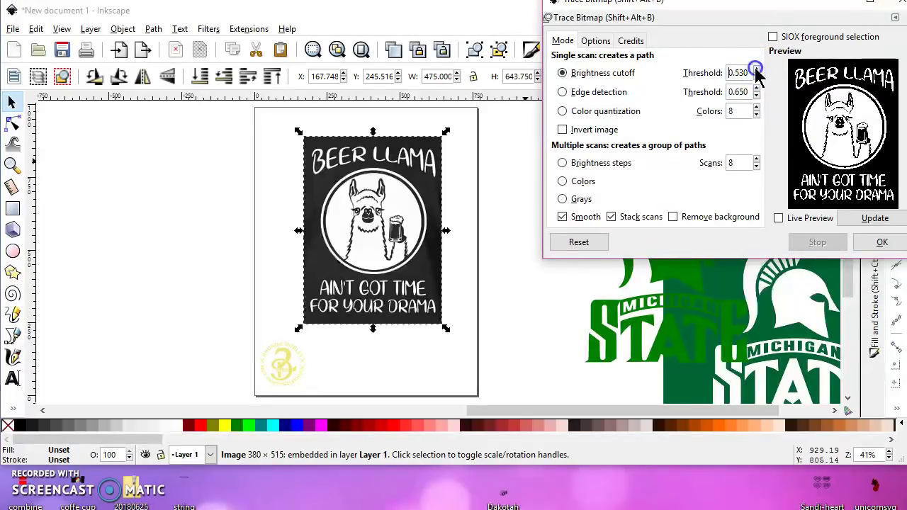
click(864, 244)
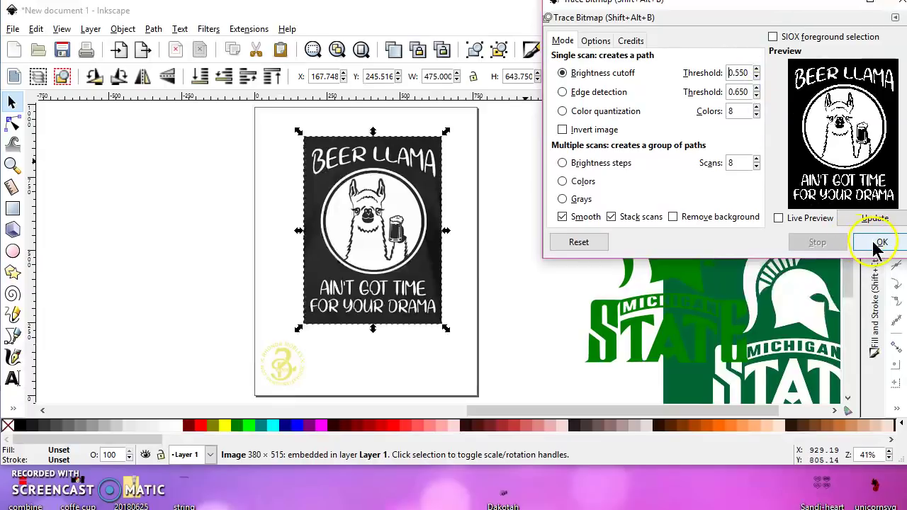
mouse_move(435, 278)
mouse_down()
mouse_move(313, 263)
mouse_move(243, 277)
mouse_move(307, 273)
mouse_move(162, 272)
mouse_up()
Trace the llama image with Invert image enabled and place the inverted trace and the original side by side.
click(320, 265)
mouse_move(319, 266)
mouse_down()
mouse_move(337, 245)
mouse_move(329, 235)
mouse_up()
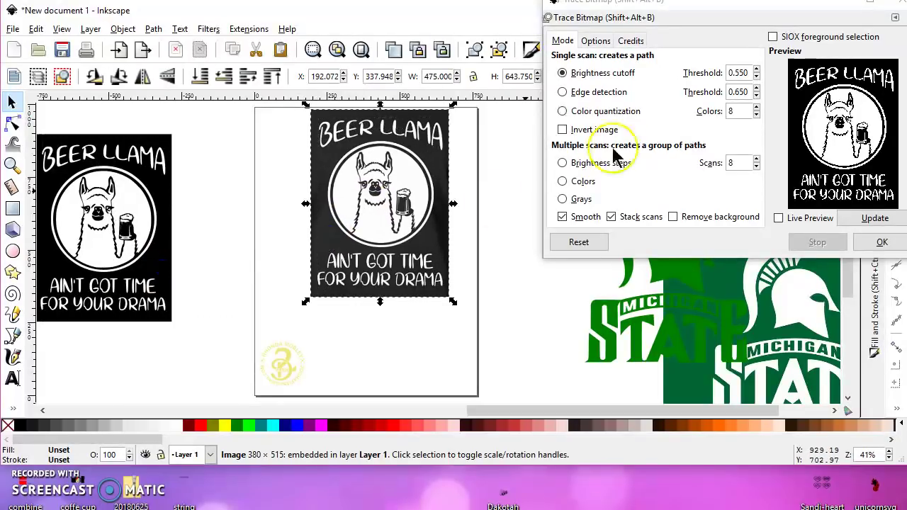
click(561, 129)
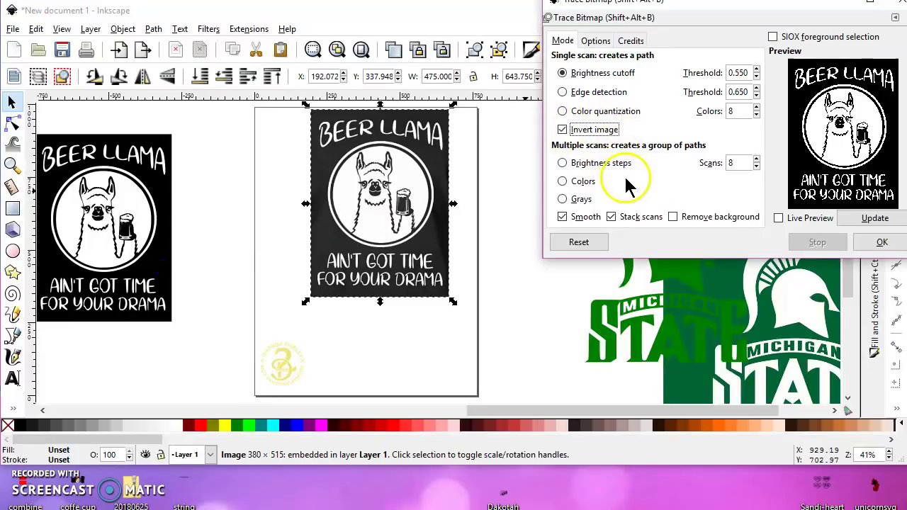
click(882, 243)
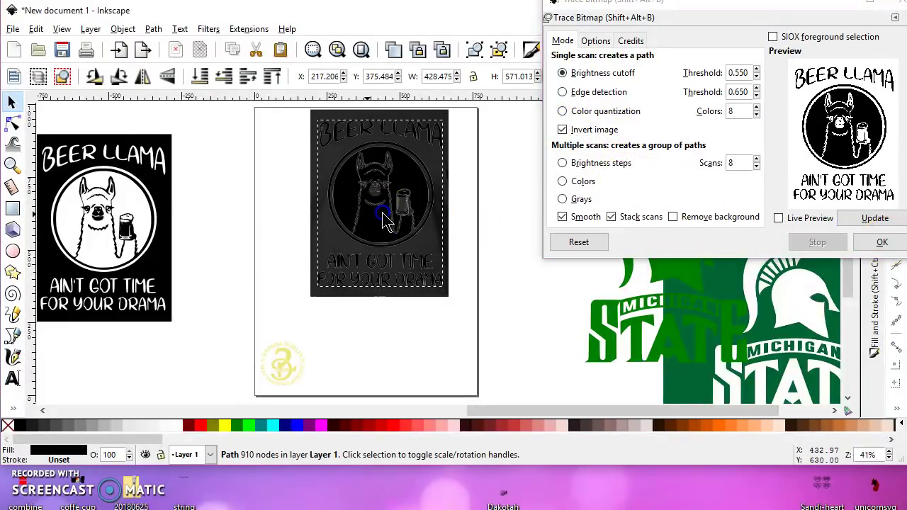
drag(382, 220, 265, 229)
drag(441, 238, 514, 245)
drag(307, 196, 348, 196)
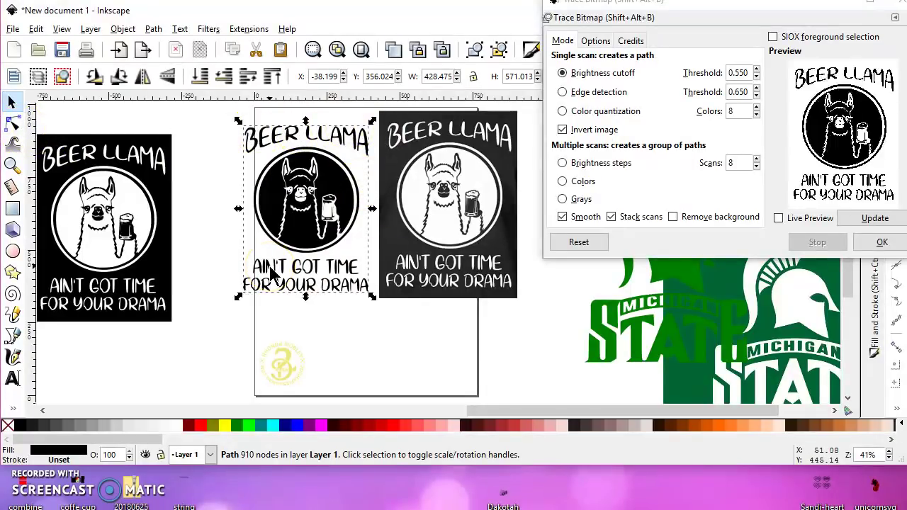
Fill the inverted llama trace with light gray.
click(303, 234)
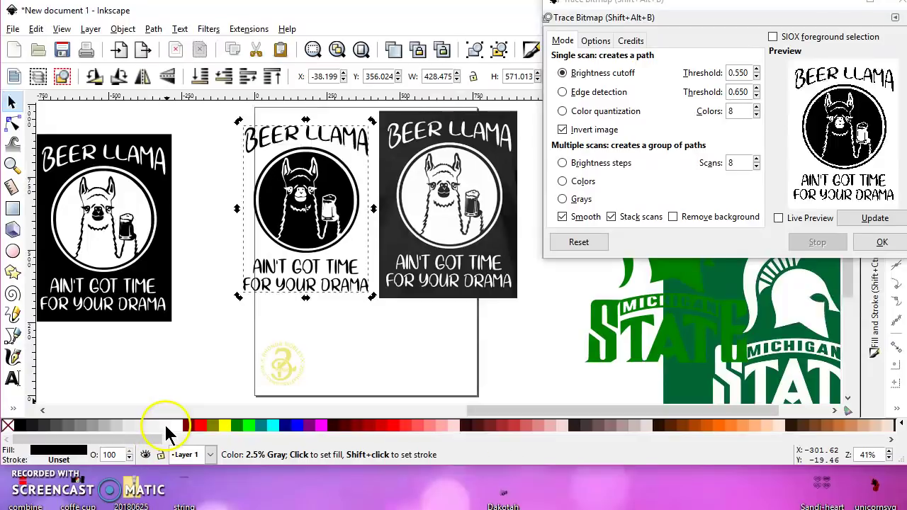
click(116, 426)
click(294, 196)
Examine the face, body outline and beer mug of the inverted llama trace up close.
scroll(298, 196, up, 2)
scroll(297, 199, up, 2)
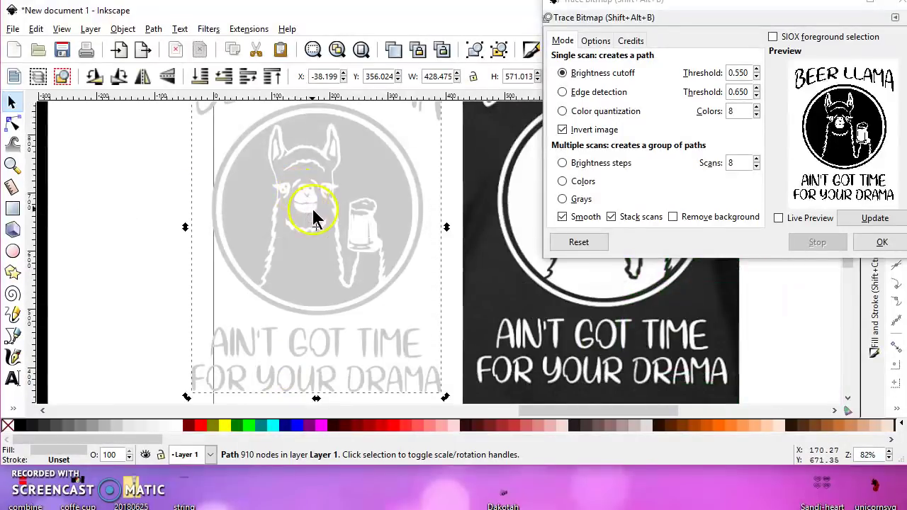
drag(317, 206, 249, 203)
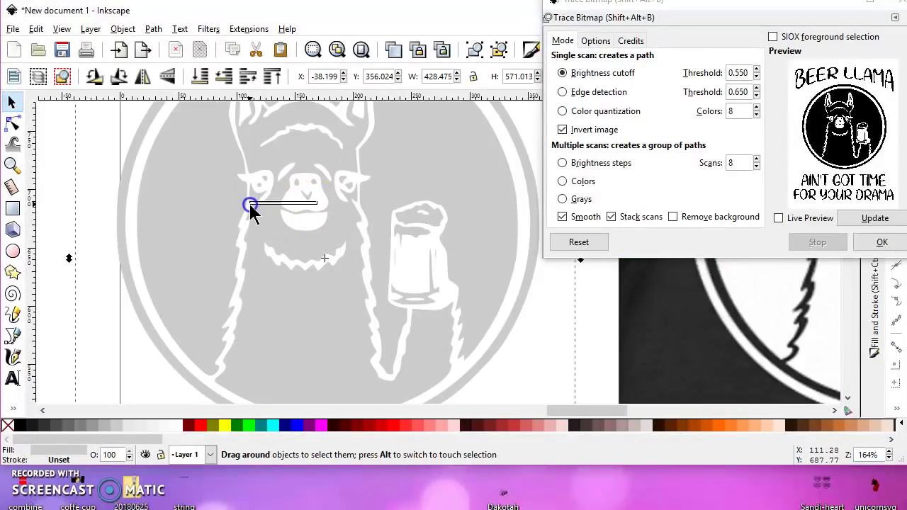
click(321, 292)
drag(345, 306, 151, 303)
drag(241, 298, 345, 304)
drag(306, 257, 235, 259)
Delete both llama traces and move the original llama image back toward the middle of the page.
scroll(305, 258, down, 5)
drag(87, 157, 322, 360)
drag(453, 302, 391, 291)
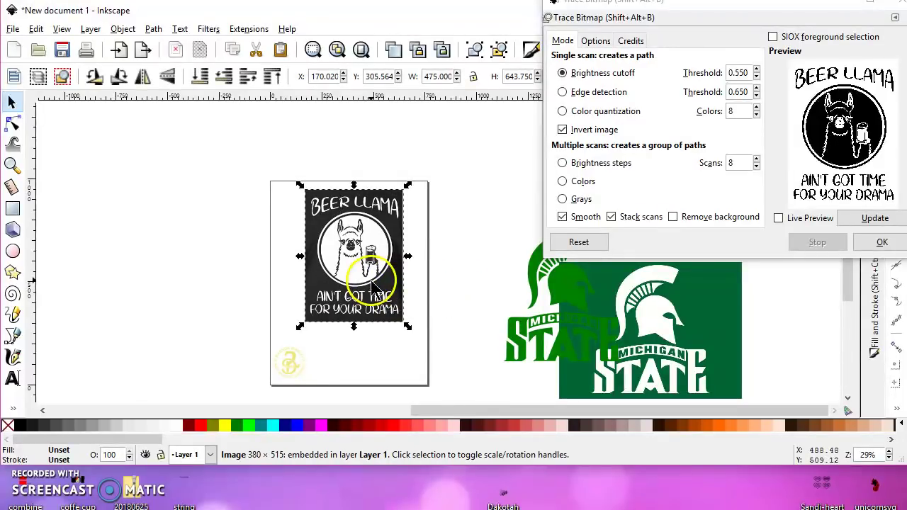
Reset the trace settings, trace the llama image with brightness cutoff 0.450 and no inversion, and move the trace left of the page.
click(578, 242)
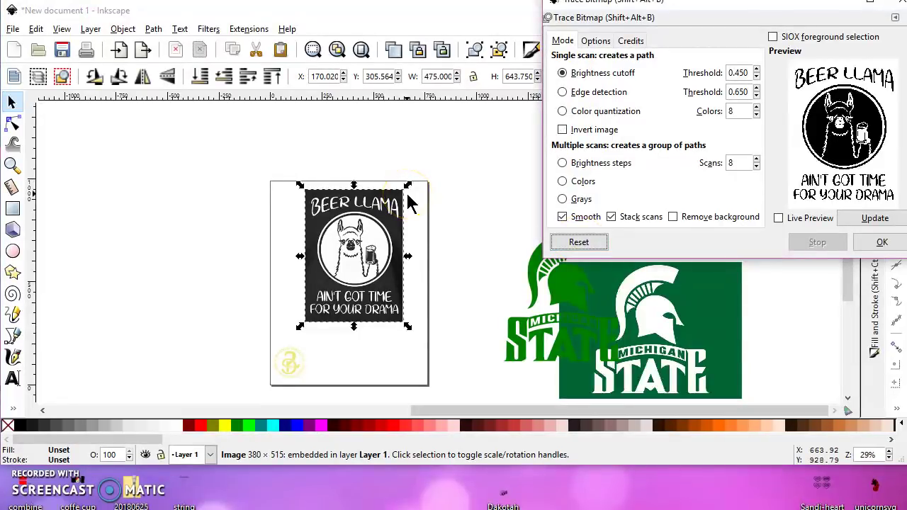
click(881, 241)
mouse_move(393, 271)
mouse_down()
mouse_move(347, 287)
mouse_move(194, 276)
mouse_up()
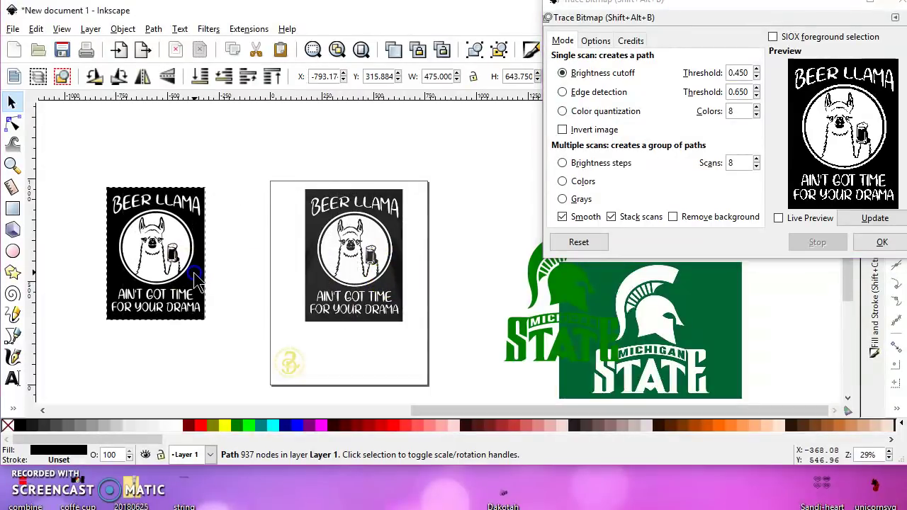
Draw a red circle over the round llama emblem in the black trace.
scroll(106, 255, up, 2)
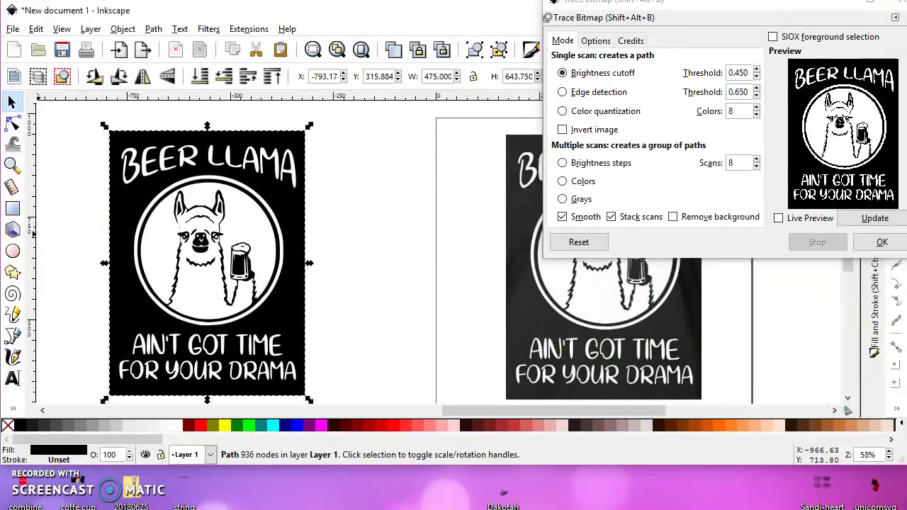
click(13, 251)
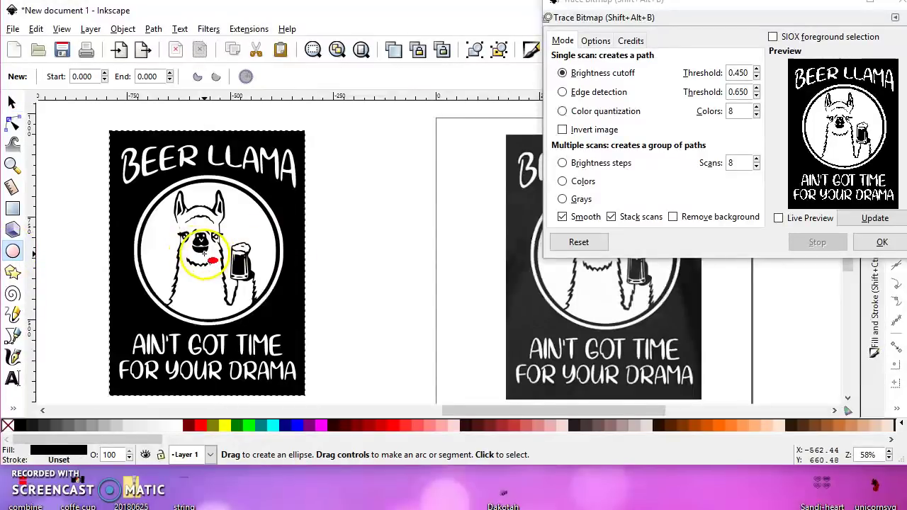
drag(206, 255, 287, 271)
click(177, 251)
Move and scale the red circle to about 361 px across so it covers the round llama emblem.
click(11, 102)
click(193, 225)
drag(202, 213, 205, 210)
drag(286, 325, 293, 342)
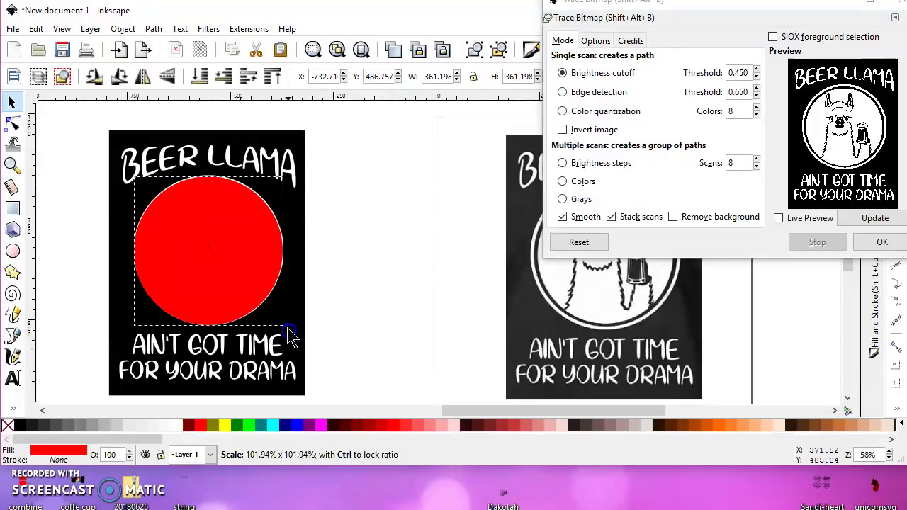
drag(288, 329, 288, 329)
scroll(187, 244, up, 2)
drag(241, 241, 242, 241)
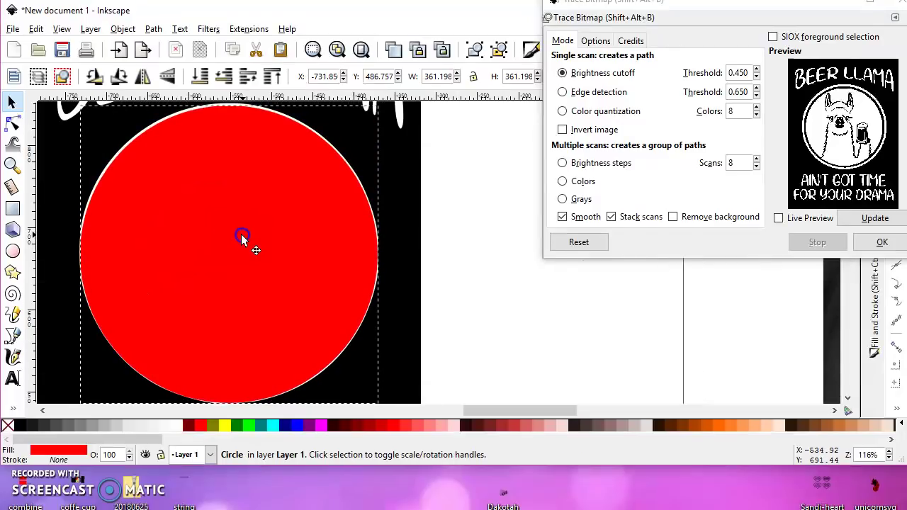
scroll(241, 235, down, 3)
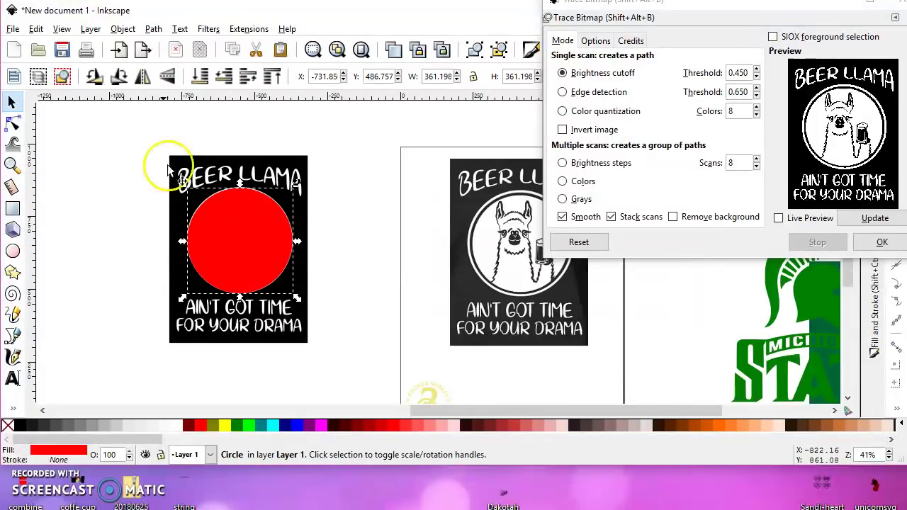
Intersect the red circle with the black trace to isolate the round llama emblem, and move the emblem slightly.
drag(136, 125, 349, 382)
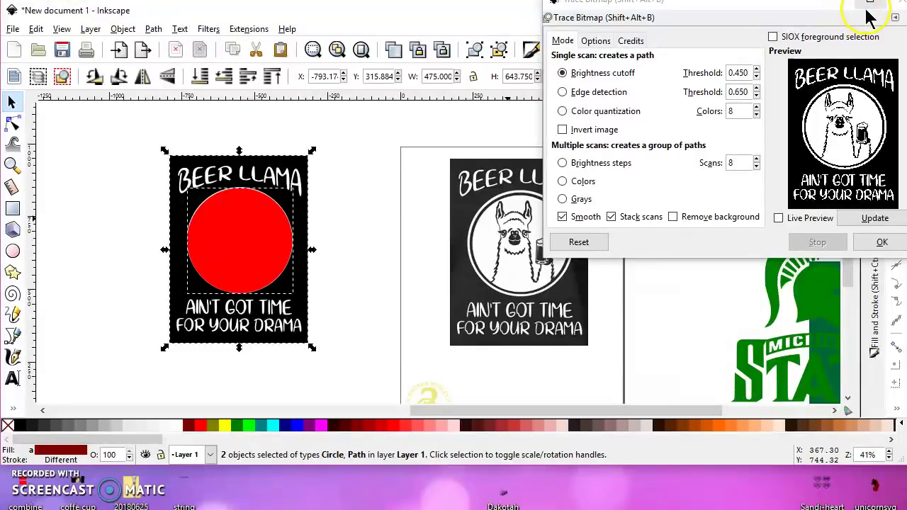
click(893, 4)
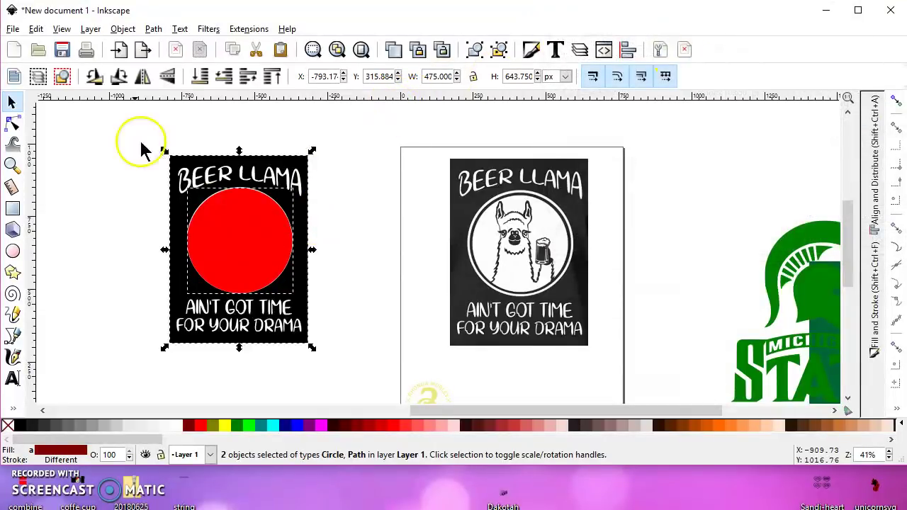
click(154, 29)
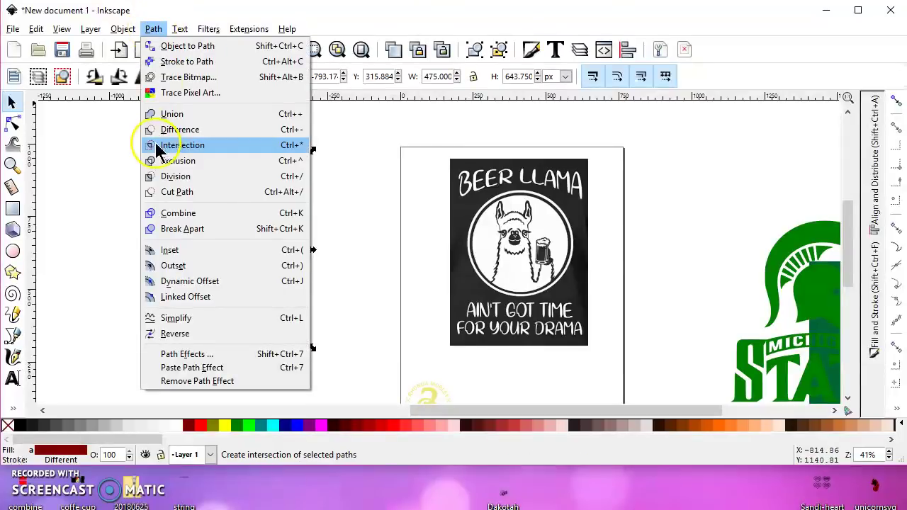
click(160, 144)
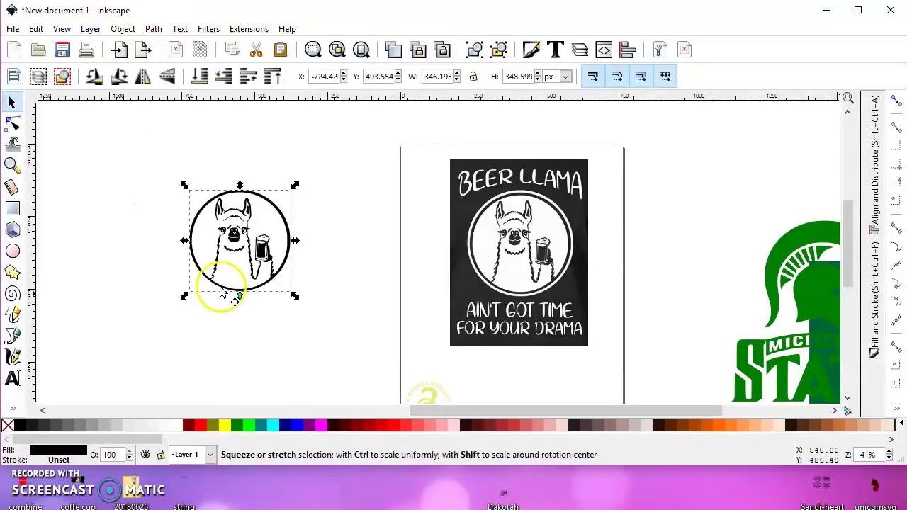
mouse_move(256, 261)
mouse_down()
mouse_move(298, 279)
mouse_move(438, 278)
mouse_move(215, 219)
mouse_move(270, 260)
mouse_up()
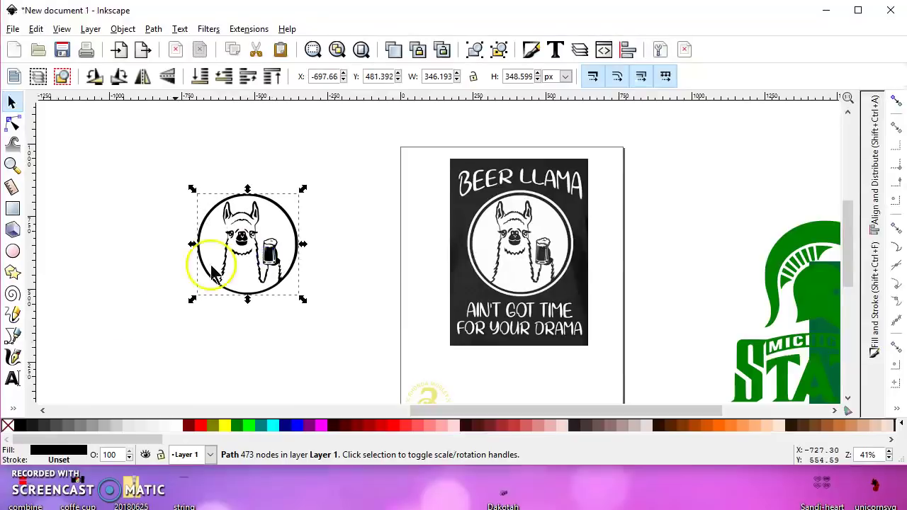
Try to fill the llama's body and face with semi-transparent light gray using the paint bucket.
click(13, 407)
click(86, 437)
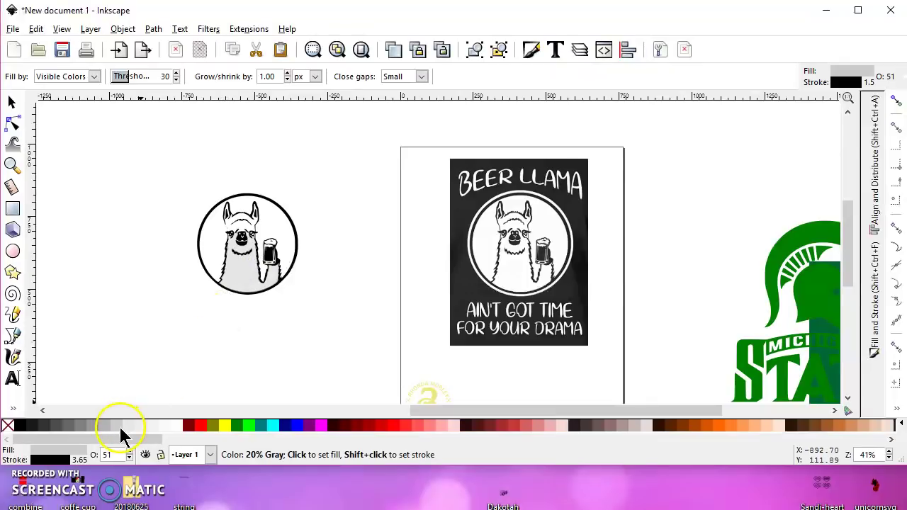
ctrl+scroll(239, 228, up, 1)
ctrl+scroll(239, 219, up, 1)
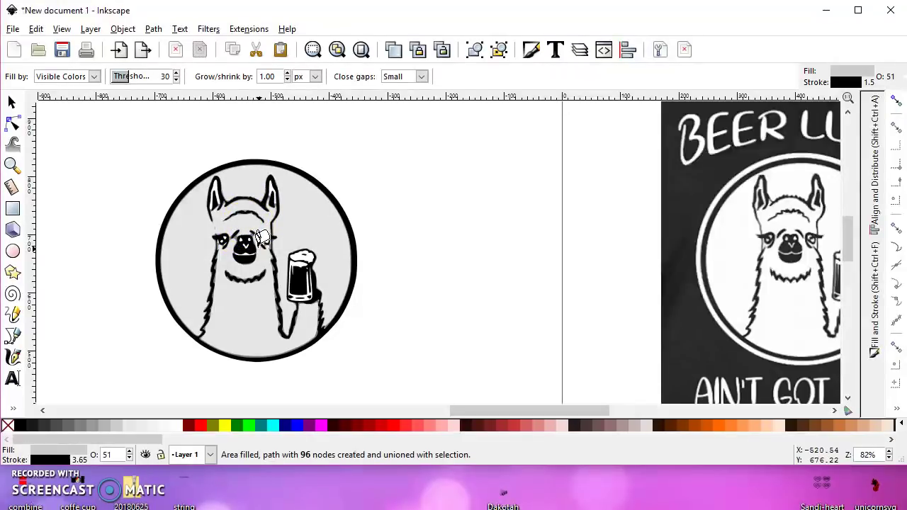
ctrl+scroll(205, 232, up, 3)
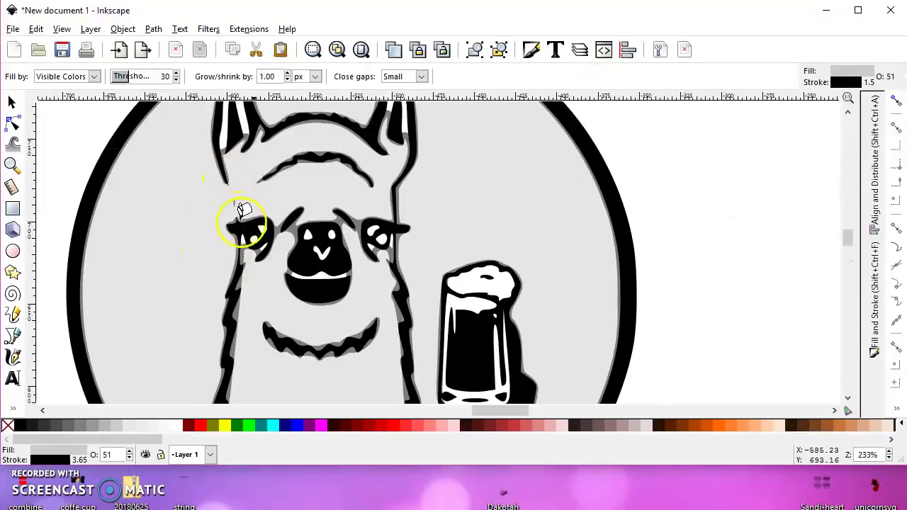
ctrl+scroll(243, 210, down, 3)
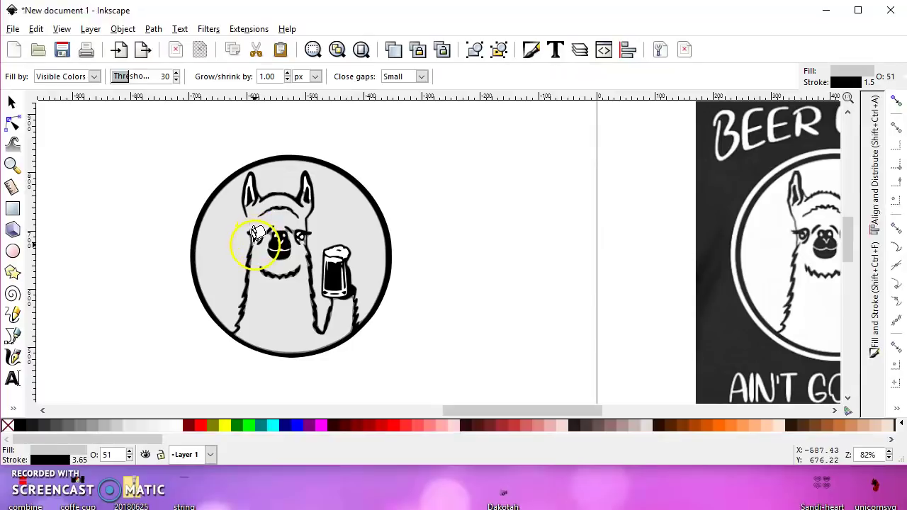
click(253, 234)
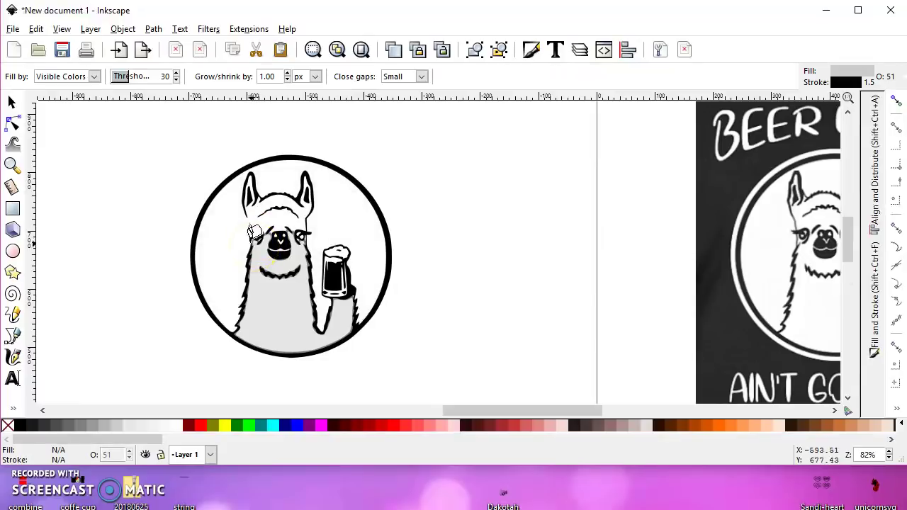
Delete the isolated llama emblem together with its gray fill.
ctrl+scroll(252, 233, down, 2)
click(11, 102)
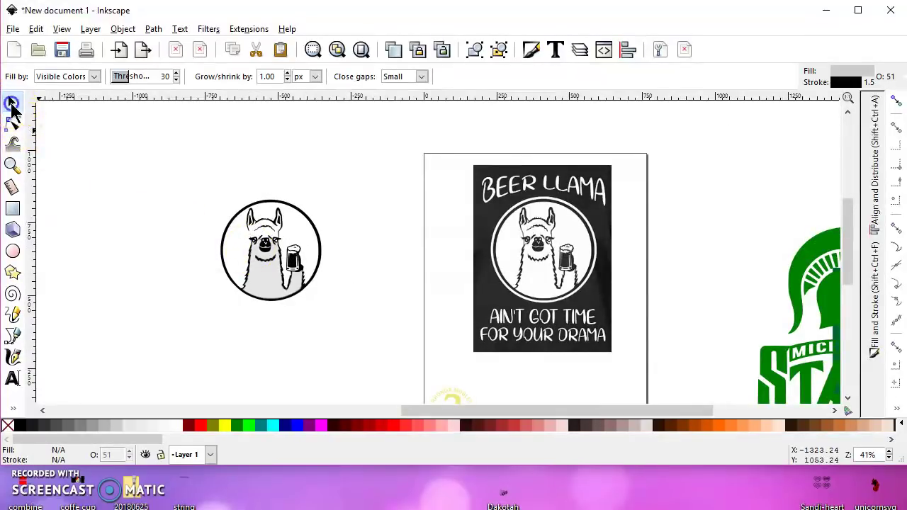
drag(164, 170, 395, 360)
key(Delete)
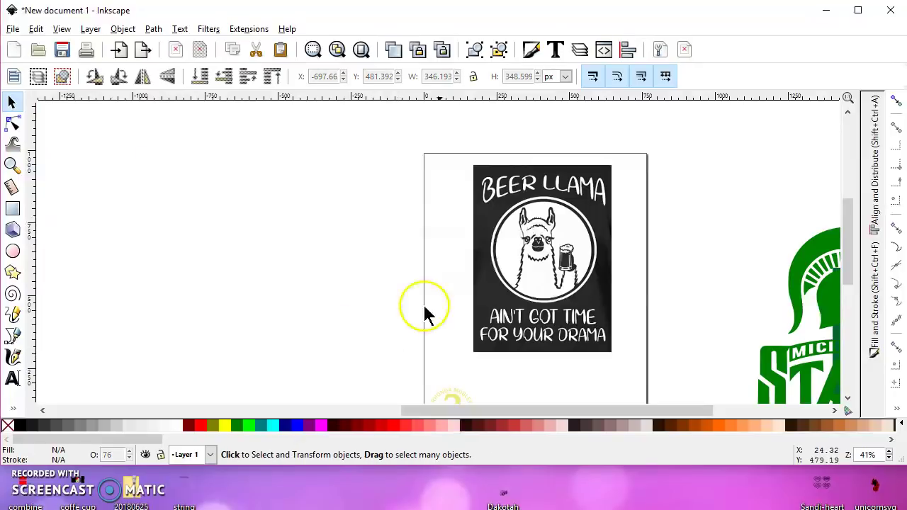
Trace the original llama image with brightness cutoff 0.600, move the trace left of the page, and check its face outline.
click(563, 271)
drag(566, 272, 567, 267)
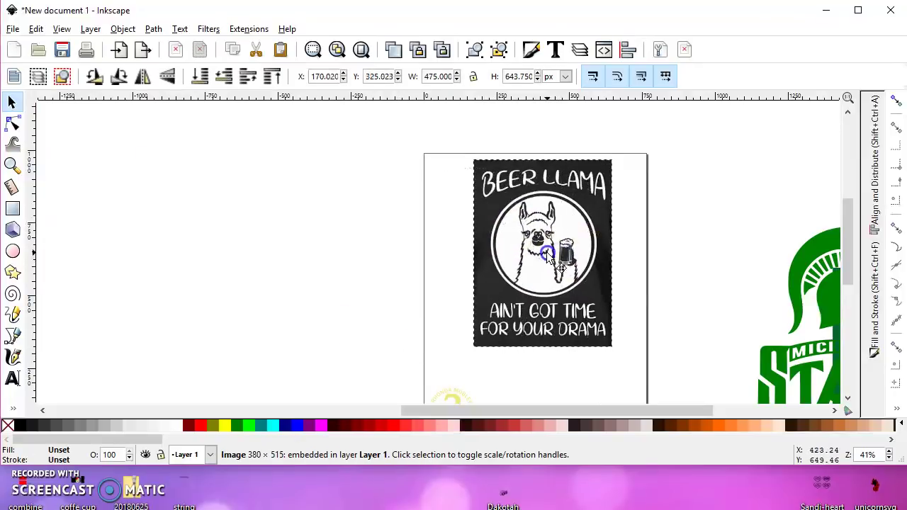
click(153, 29)
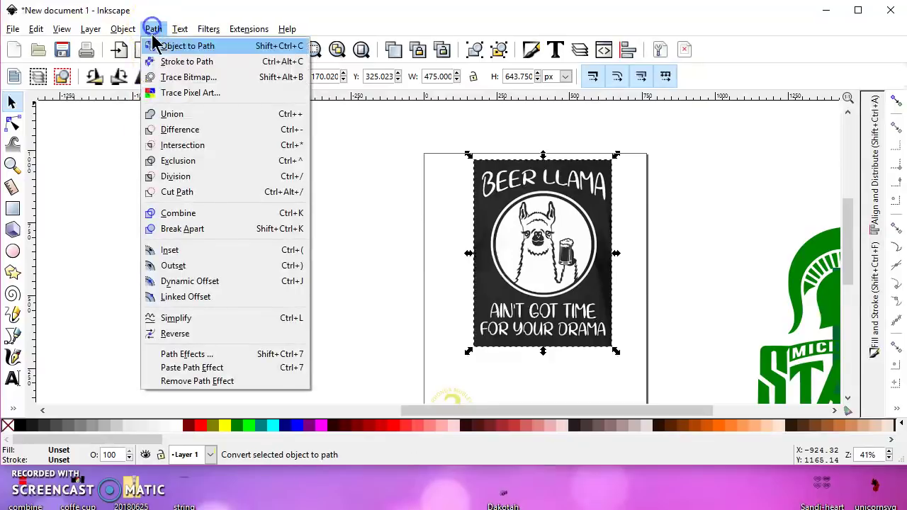
click(188, 76)
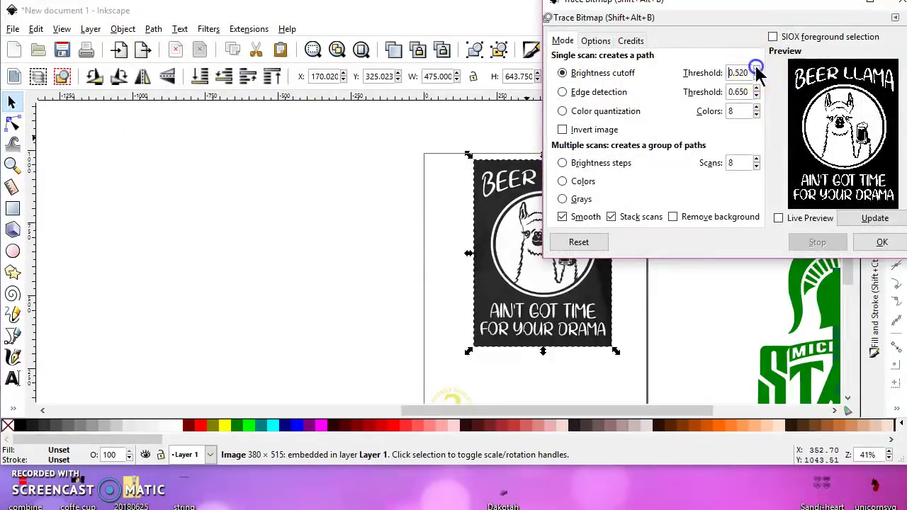
click(882, 241)
mouse_move(490, 285)
mouse_down()
mouse_move(317, 287)
mouse_move(226, 276)
mouse_up()
scroll(257, 207, up, 4)
scroll(255, 202, up, 3)
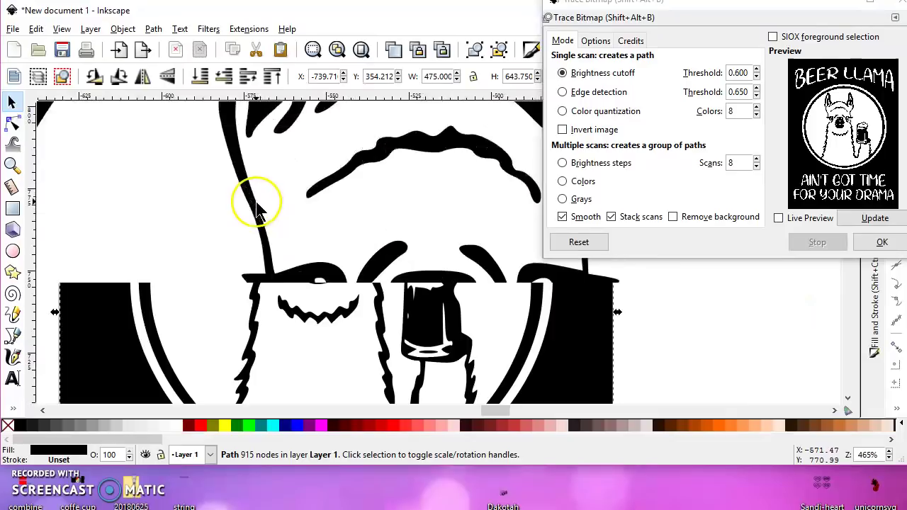
scroll(255, 221, down, 2)
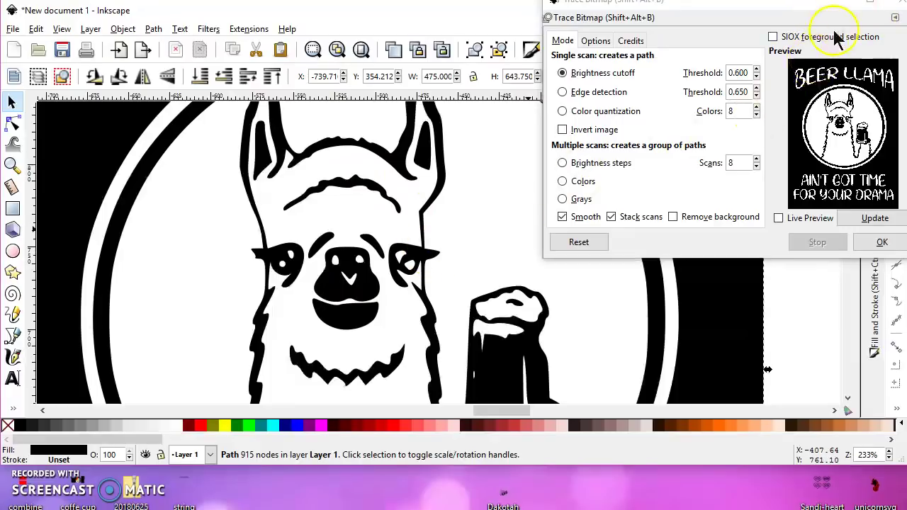
click(894, 10)
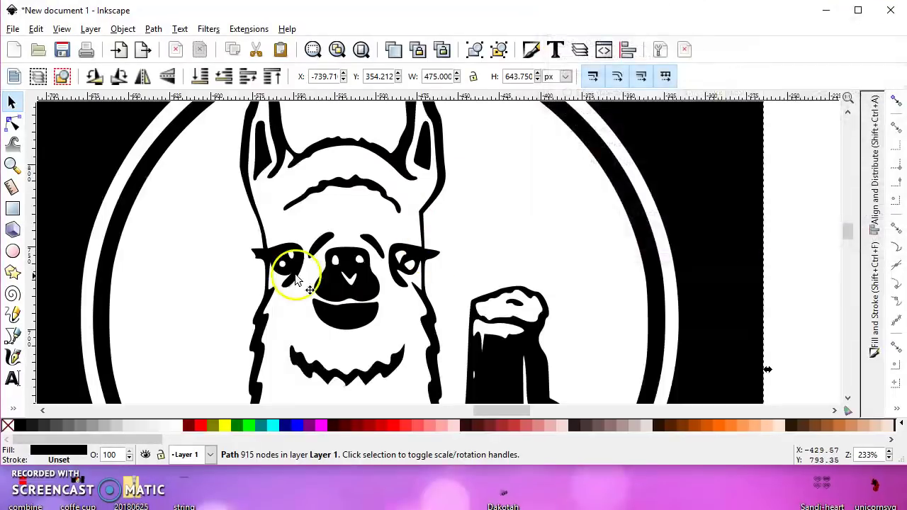
Draw a red circle about 355 px across and fit it over the round llama emblem in the new trace.
scroll(297, 297, down, 3)
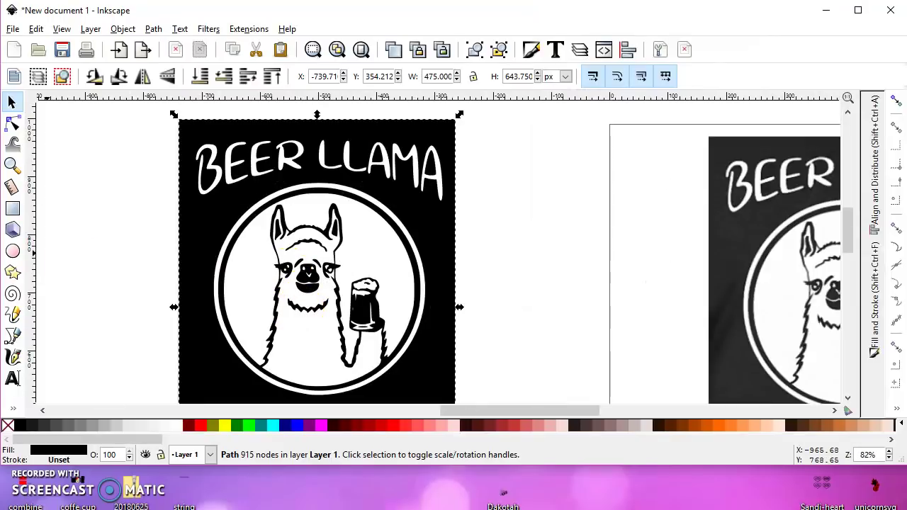
click(12, 250)
drag(217, 201, 425, 395)
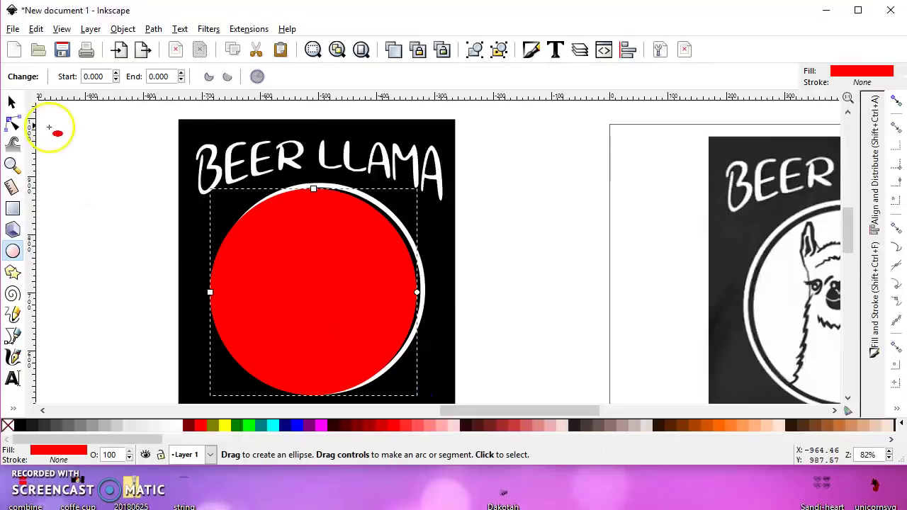
click(11, 102)
drag(301, 289, 312, 286)
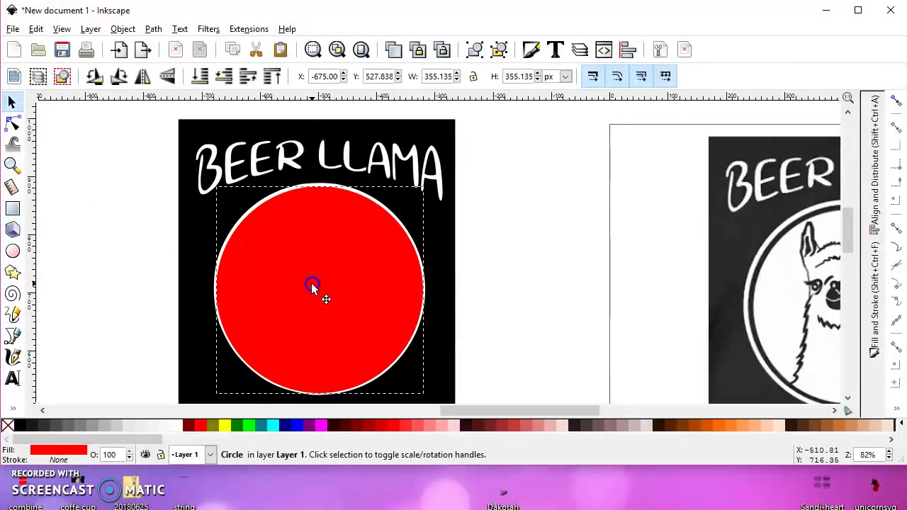
drag(428, 399, 427, 400)
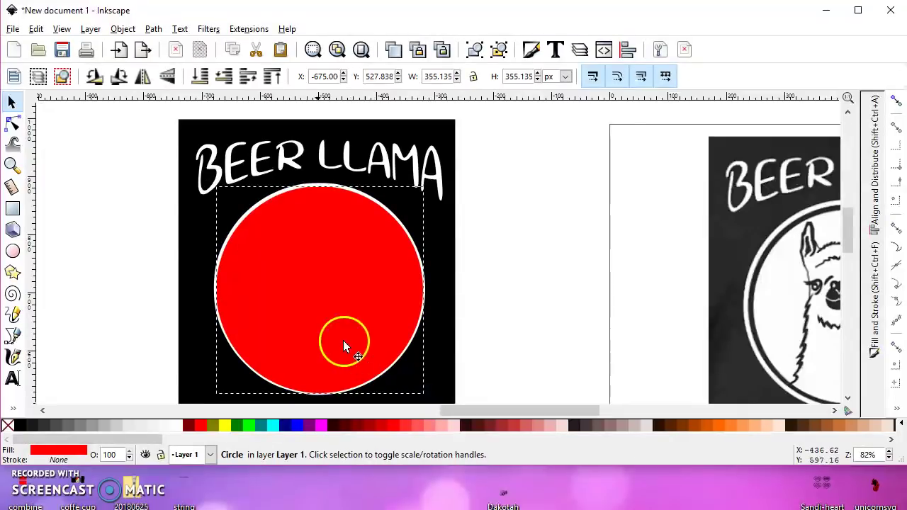
Intersect the red circle with the new black trace and move the resulting llama emblem nearer the page.
ctrl+scroll(106, 171, down, 2)
shift+click(162, 158)
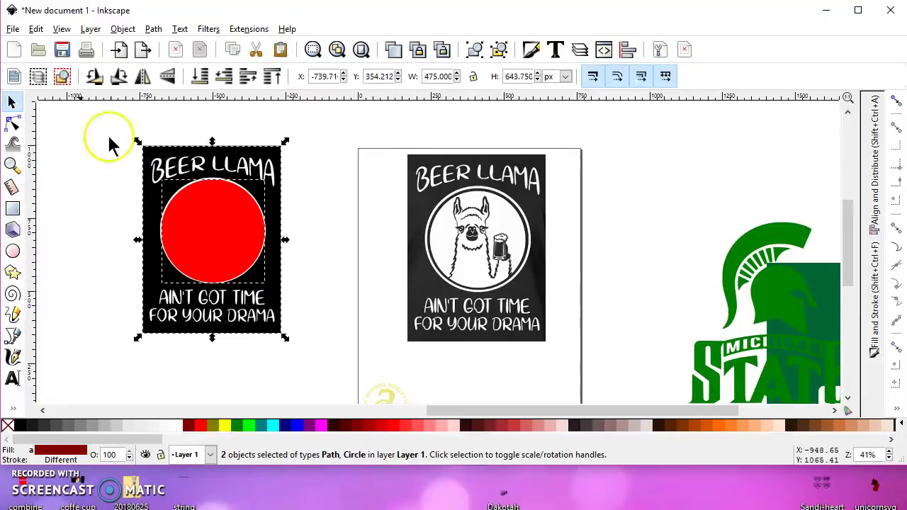
click(152, 29)
click(186, 145)
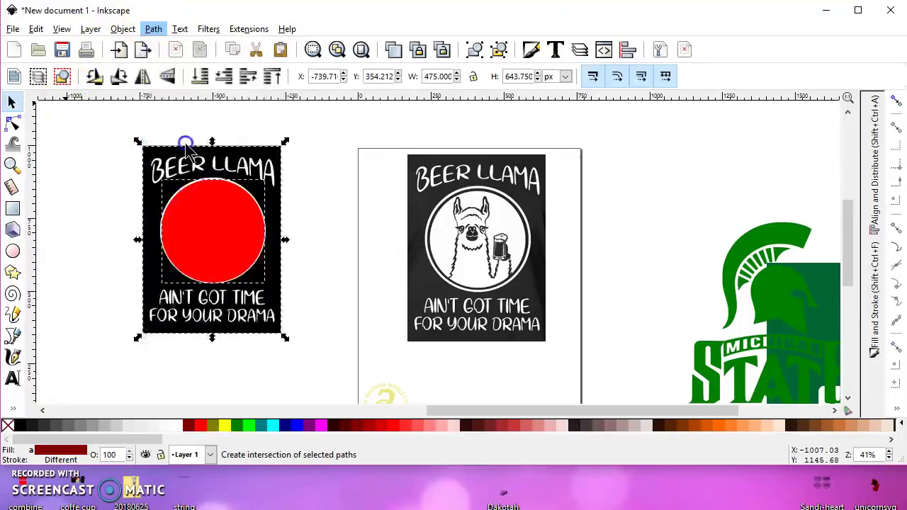
mouse_move(236, 255)
mouse_down()
mouse_move(388, 281)
mouse_move(279, 260)
mouse_up()
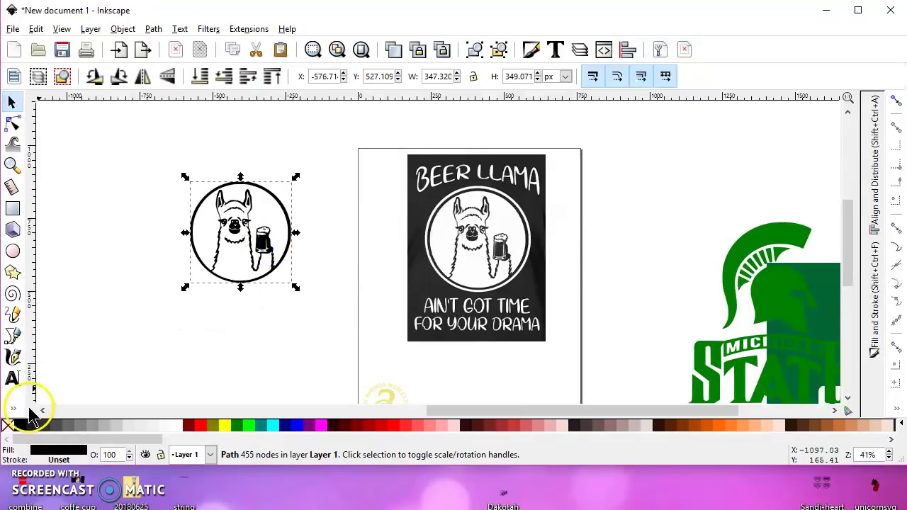
Keep the emblem black and bucket-fill the llama's head and body with black at 51% opacity.
click(15, 412)
click(91, 434)
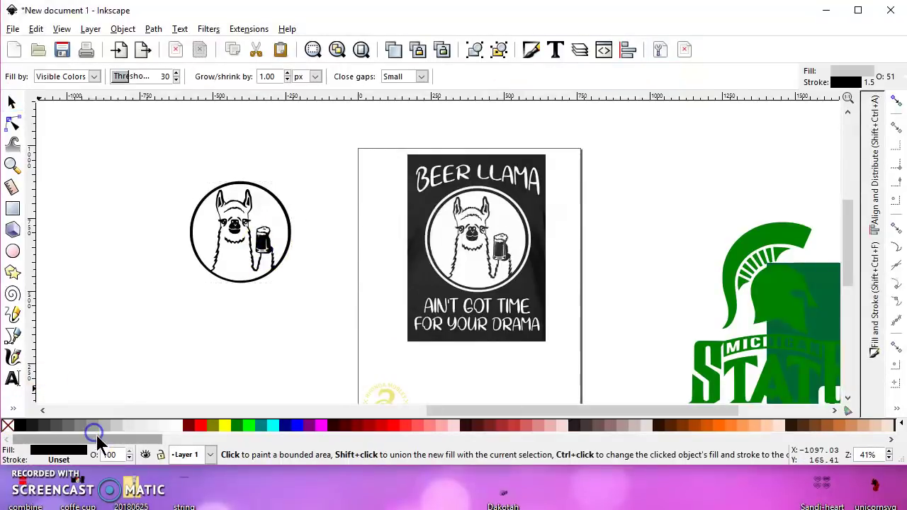
click(108, 427)
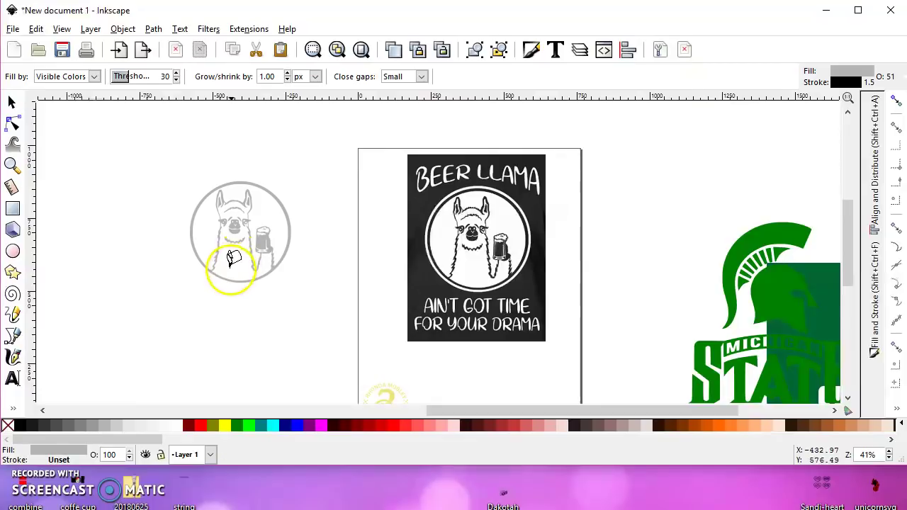
click(22, 425)
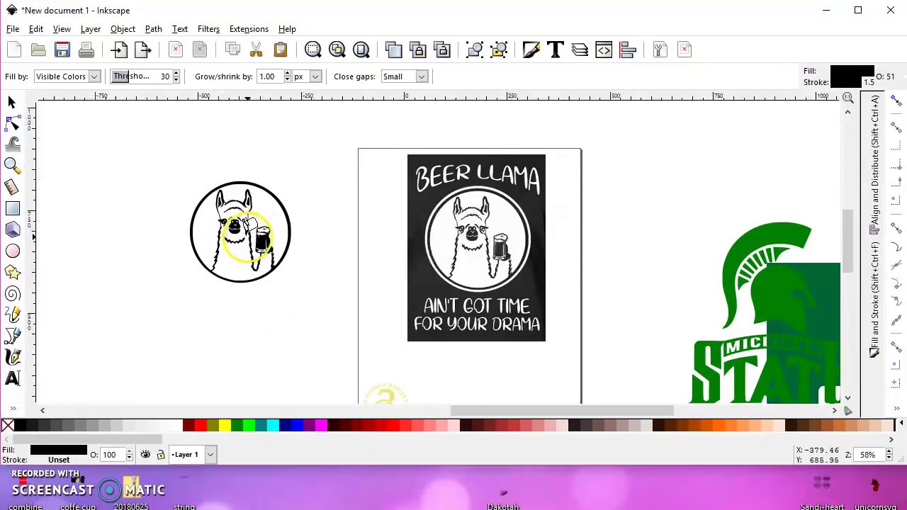
scroll(234, 276, up, 3)
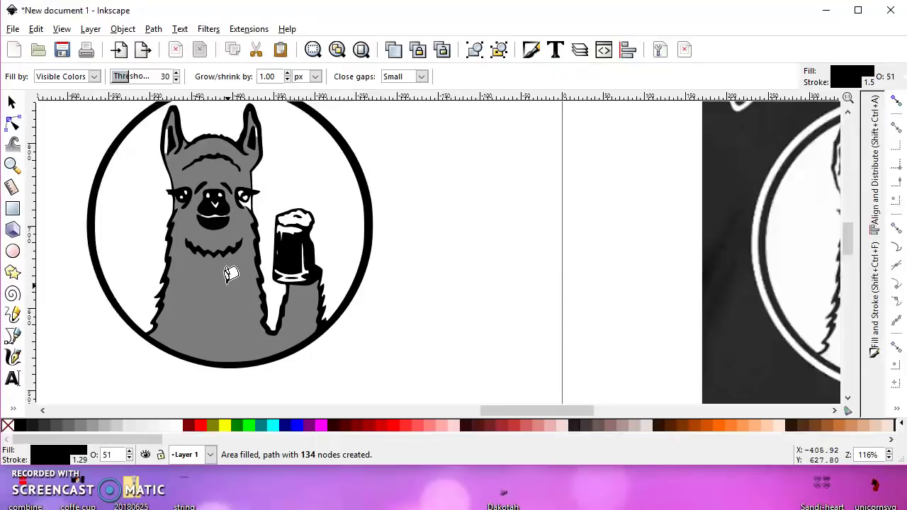
mouse_move(231, 275)
mouse_down()
mouse_move(248, 190)
mouse_move(240, 200)
mouse_move(176, 143)
mouse_up()
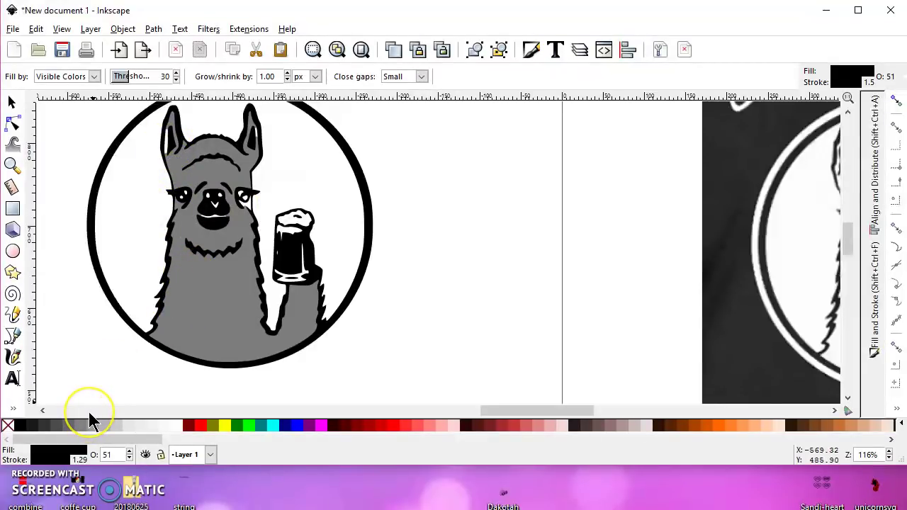
Fill the holes in the grey llama shape using Break Apart and Union, and move it beside the emblem.
click(12, 103)
click(202, 269)
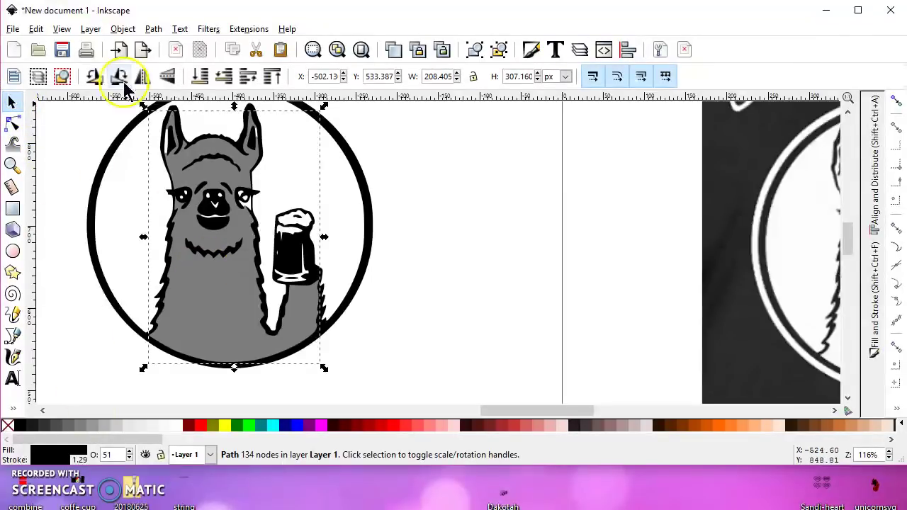
click(153, 29)
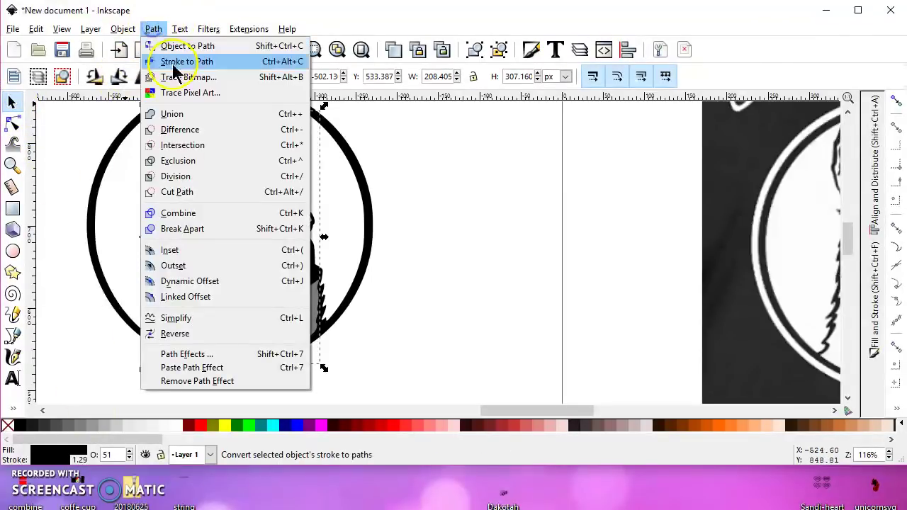
click(220, 227)
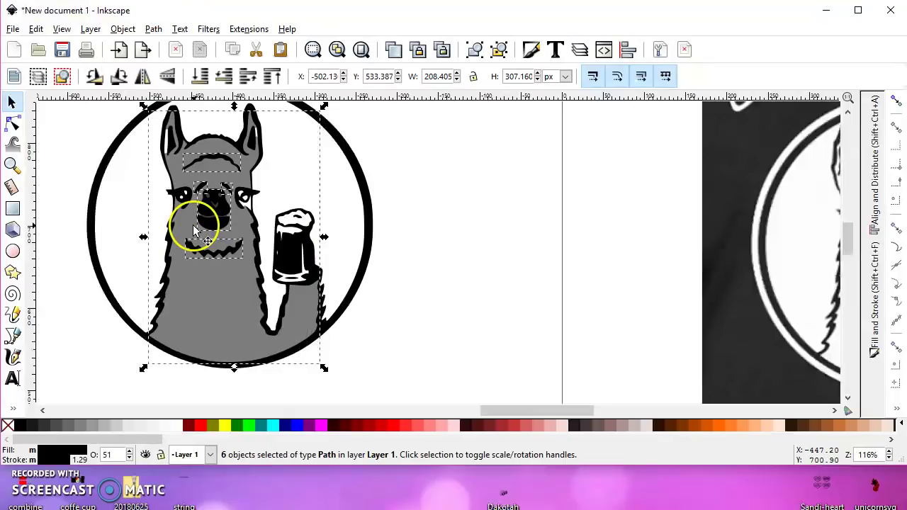
click(153, 29)
click(167, 113)
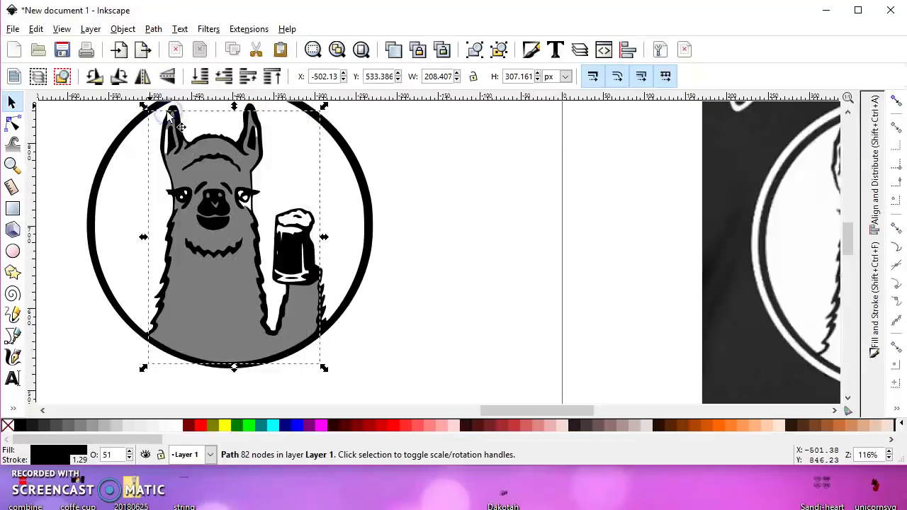
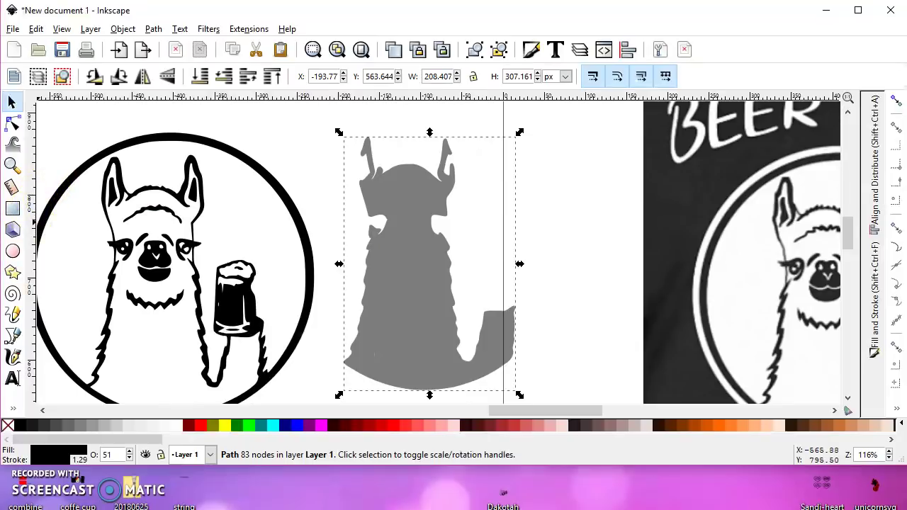
Draw three straight red Bezier lines closing the silhouette's outline gaps at the left ear and both eyes.
click(13, 335)
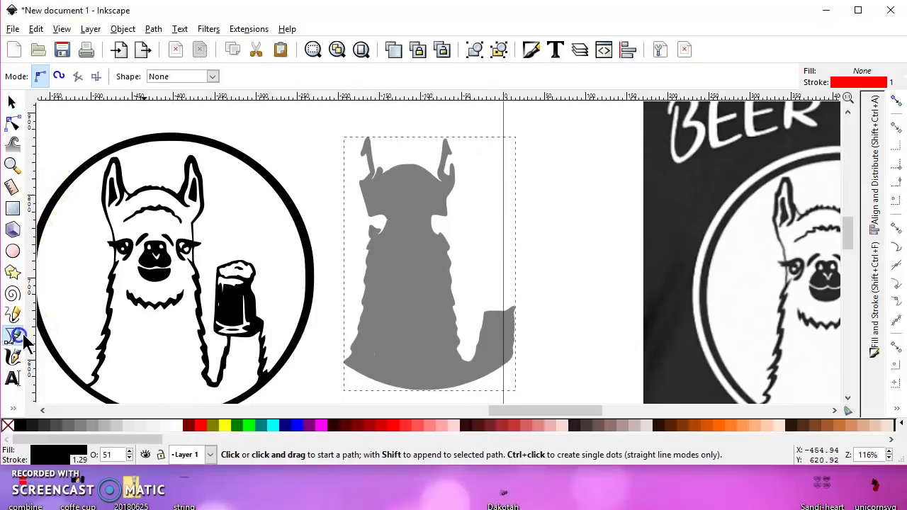
click(362, 151)
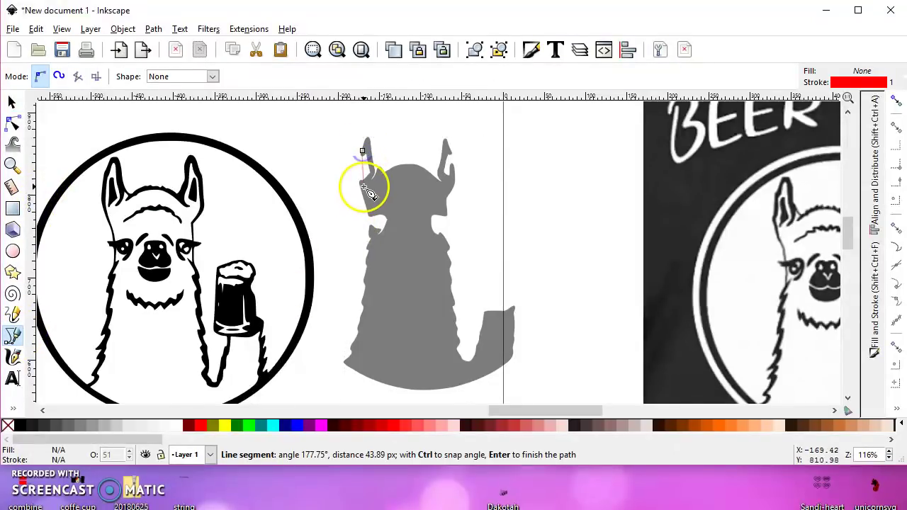
double_click(363, 182)
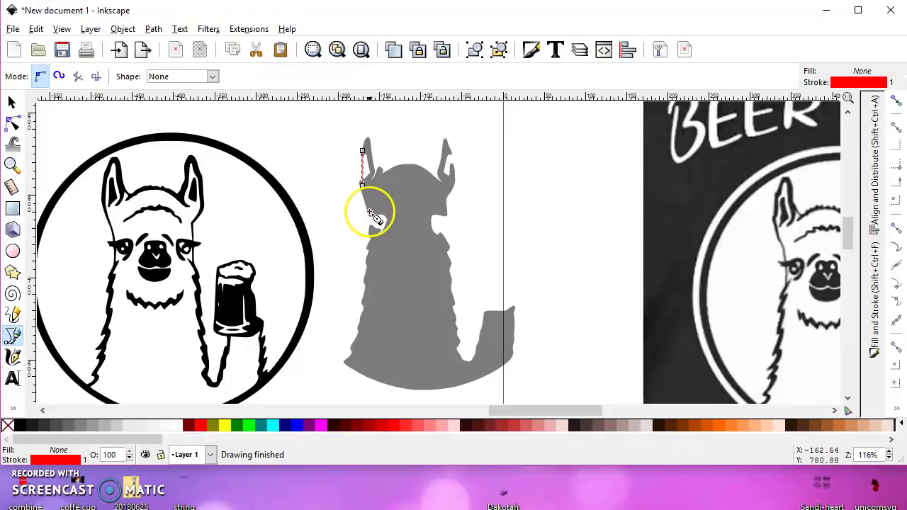
click(369, 210)
double_click(369, 232)
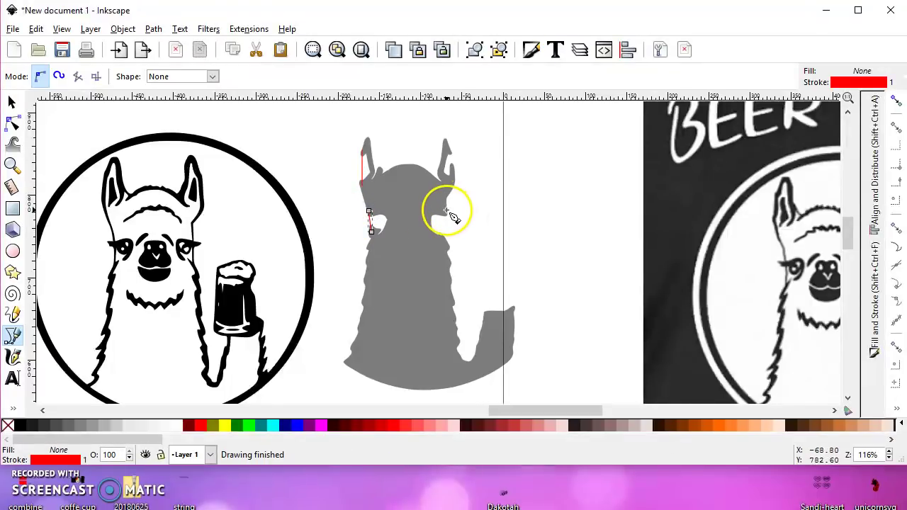
click(445, 210)
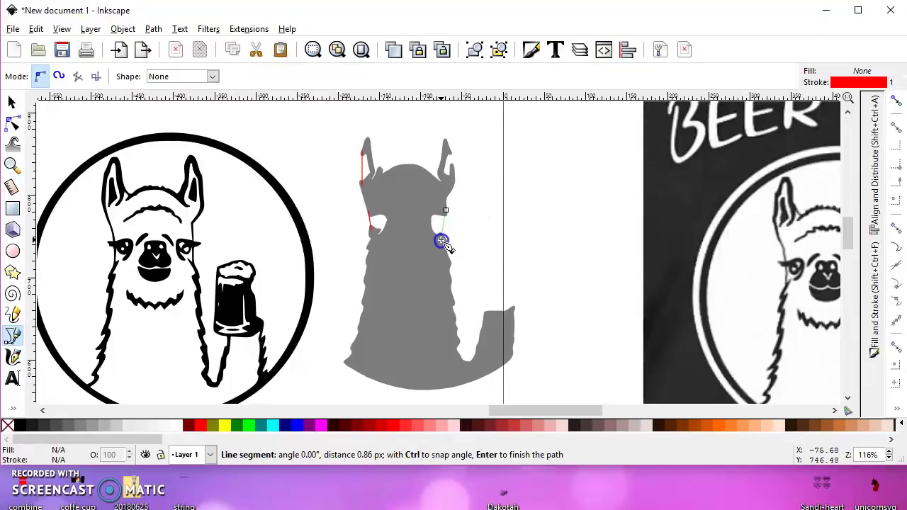
double_click(440, 241)
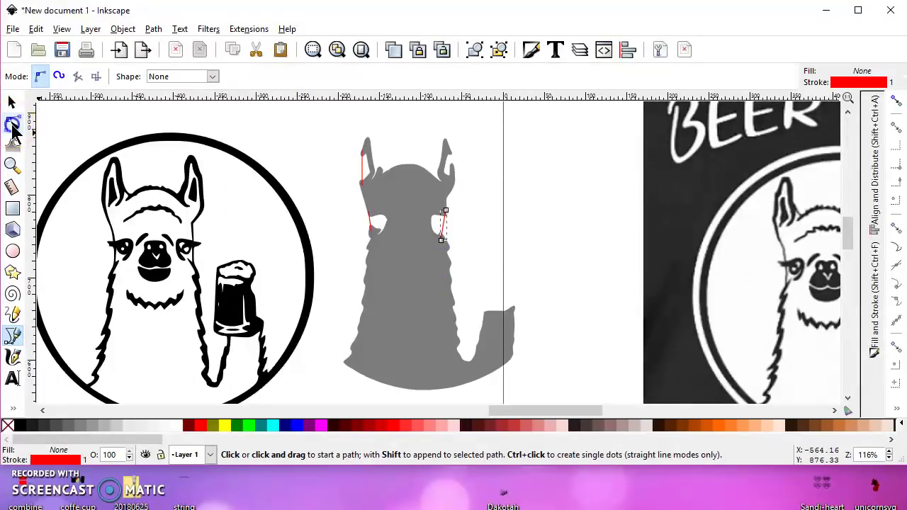
Bend the red lines at the left ear and right eye outward to follow the llama's contour.
click(12, 125)
scroll(364, 165, up, 2)
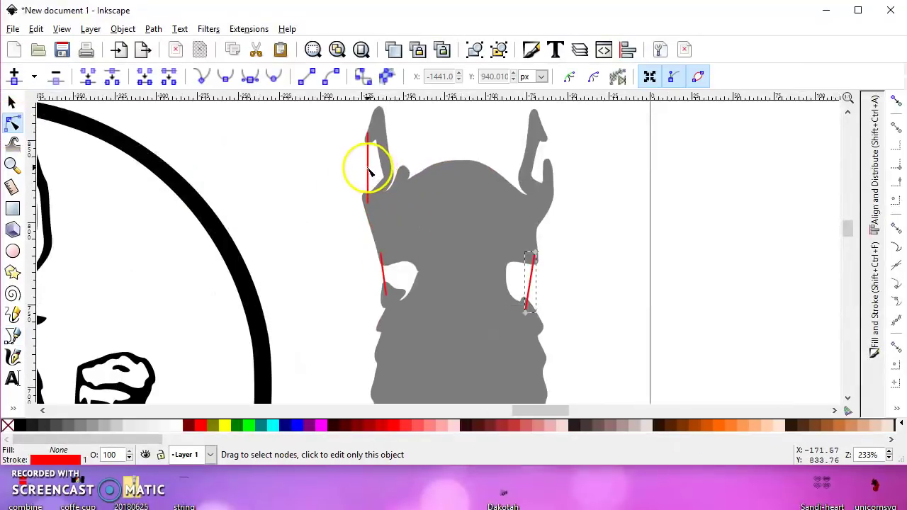
click(367, 170)
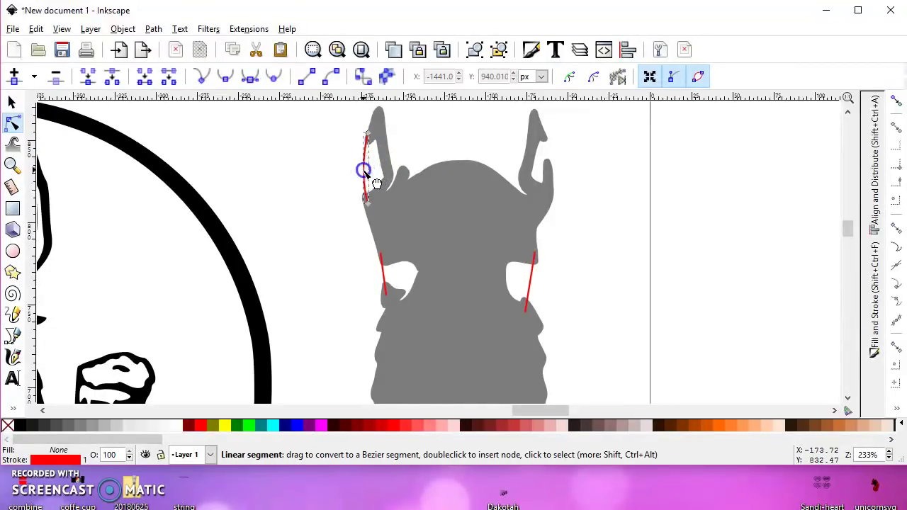
click(367, 204)
drag(363, 200, 364, 198)
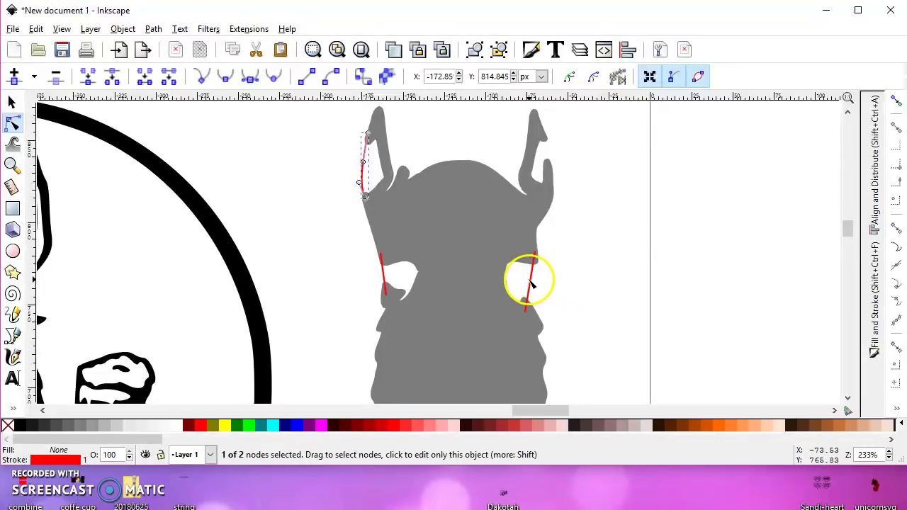
click(532, 284)
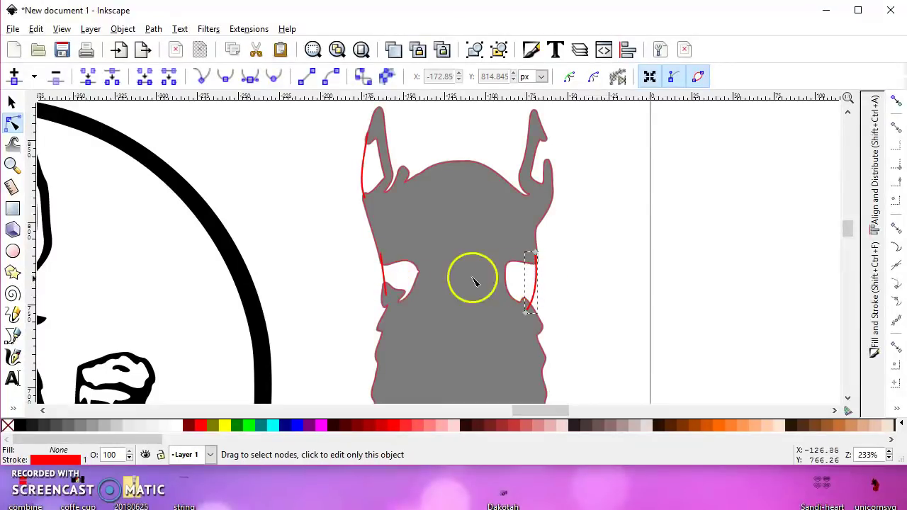
click(383, 279)
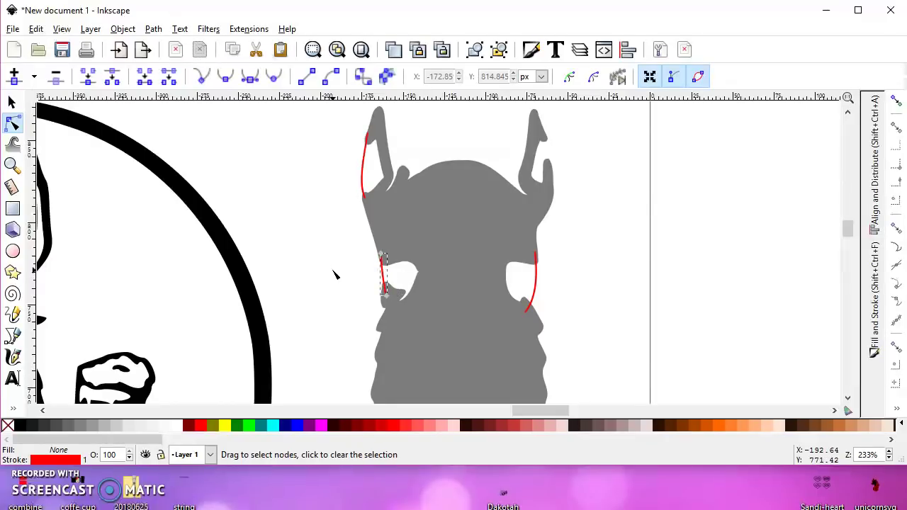
Select all three red closing lines together and convert their strokes to paths.
scroll(319, 274, down, 3)
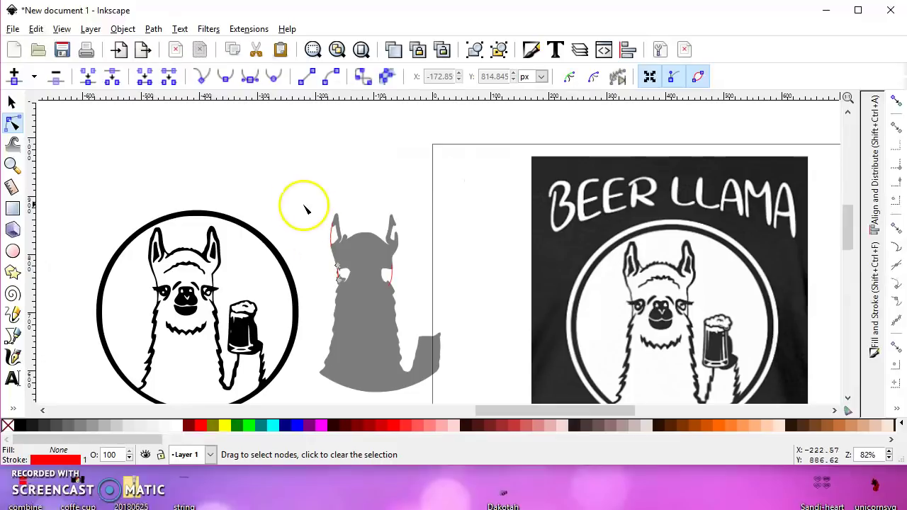
click(14, 105)
drag(308, 202, 434, 309)
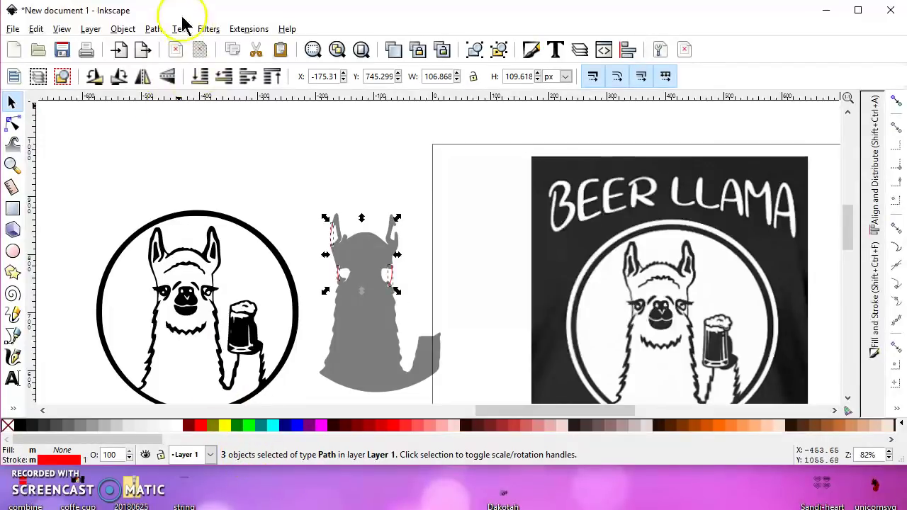
click(153, 30)
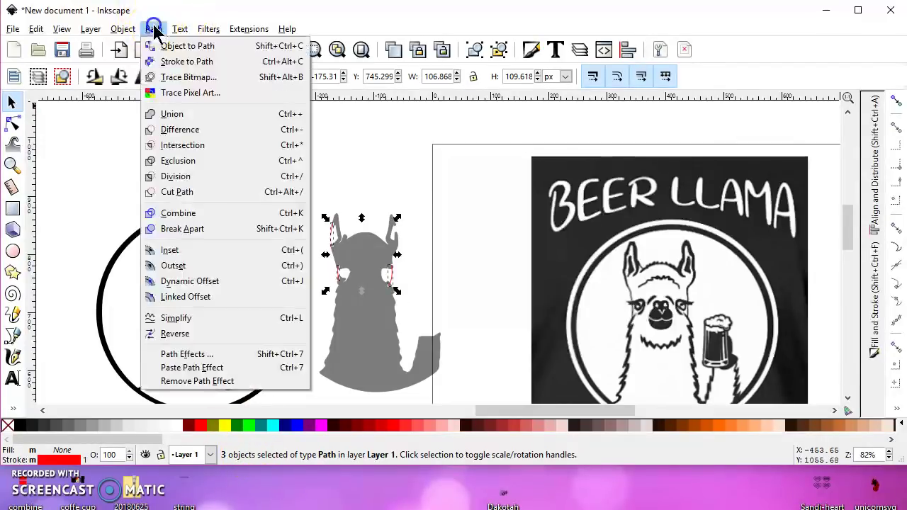
click(167, 62)
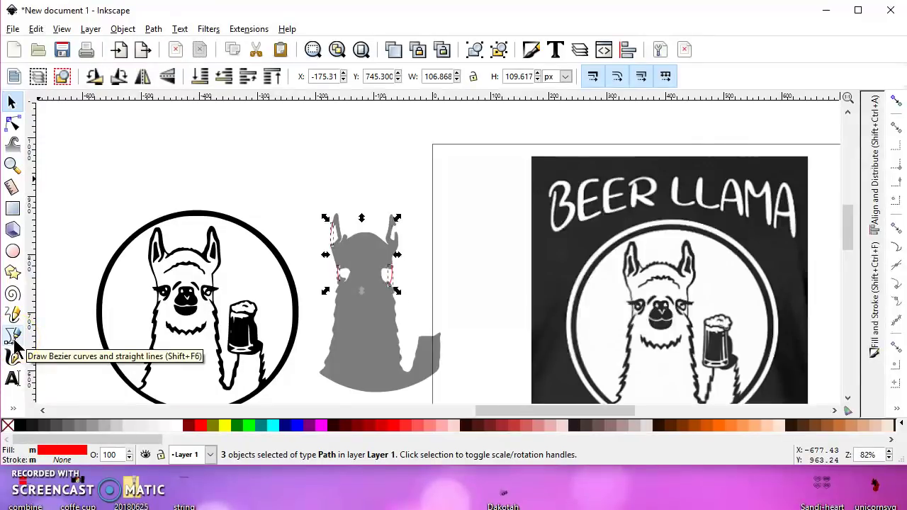
click(153, 29)
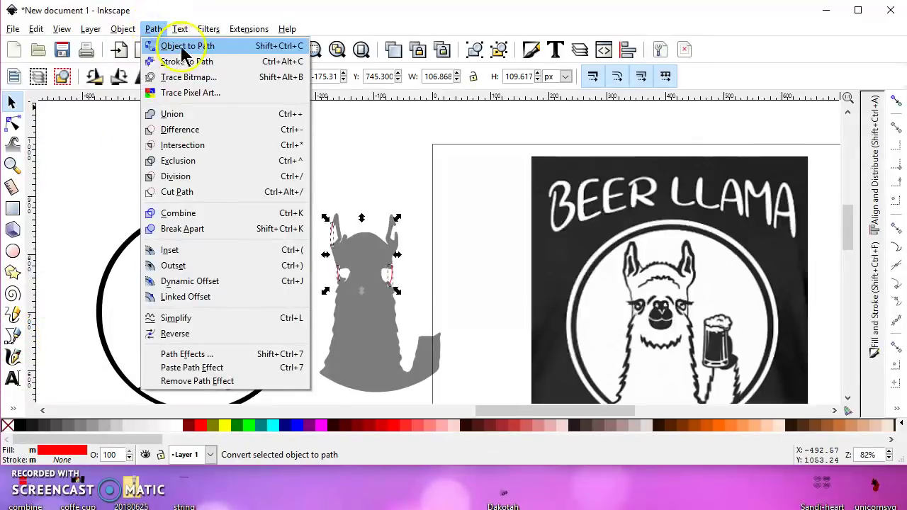
click(243, 65)
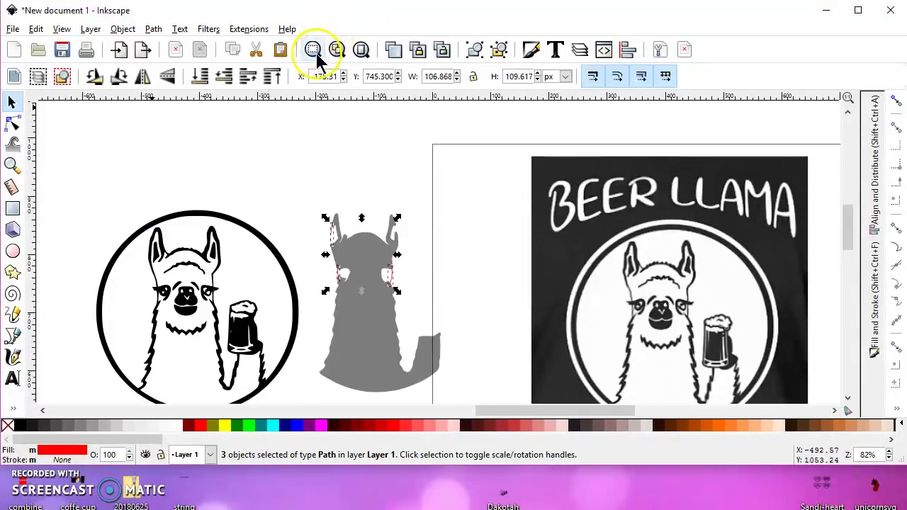
Add the grey silhouette to the selected red line paths and union them into one shape.
shift+click(372, 340)
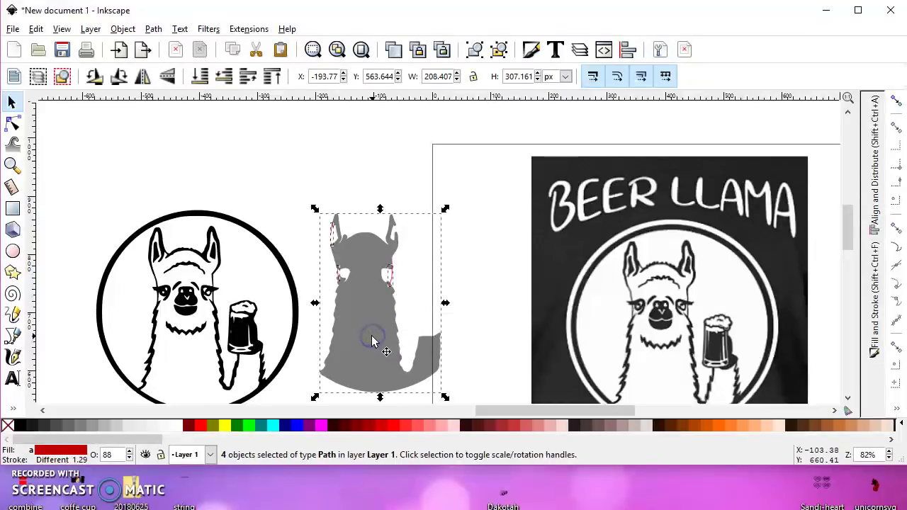
click(155, 32)
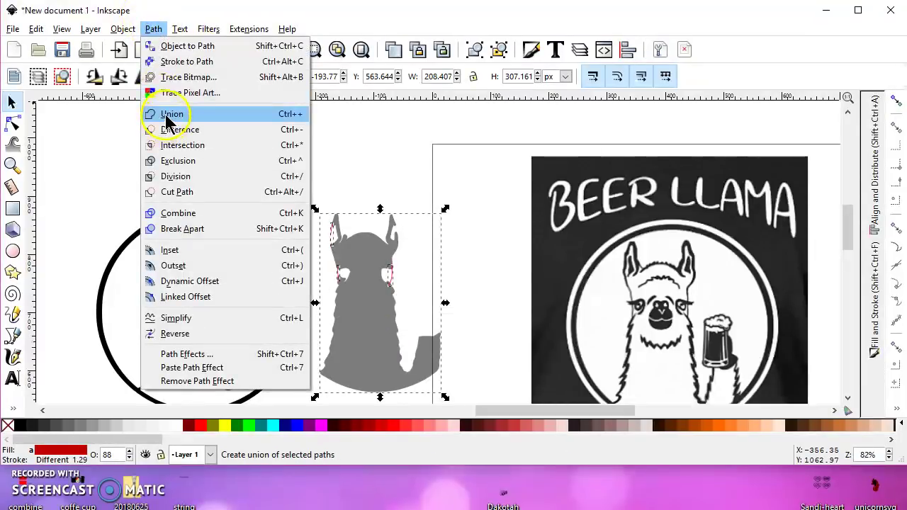
click(170, 115)
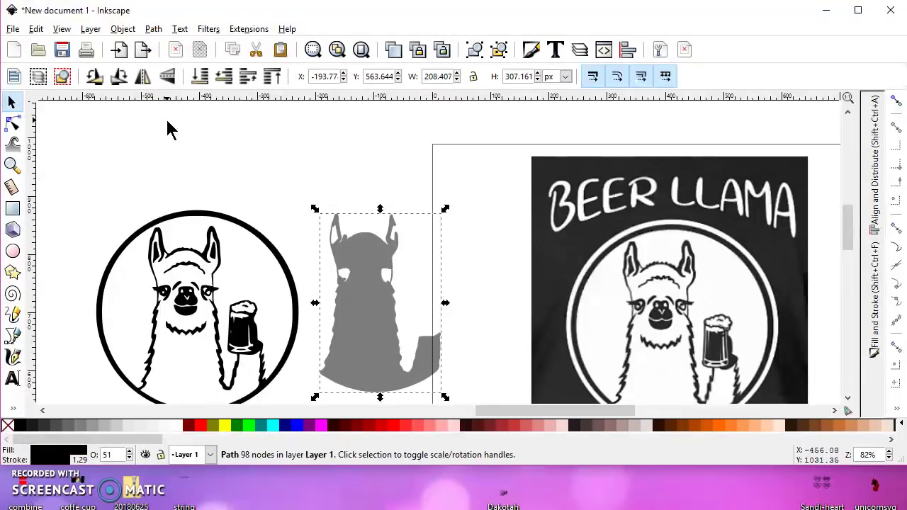
Break the merged silhouette apart and union the pieces to fill the left ear and eye holes, then shift it slightly left.
click(154, 29)
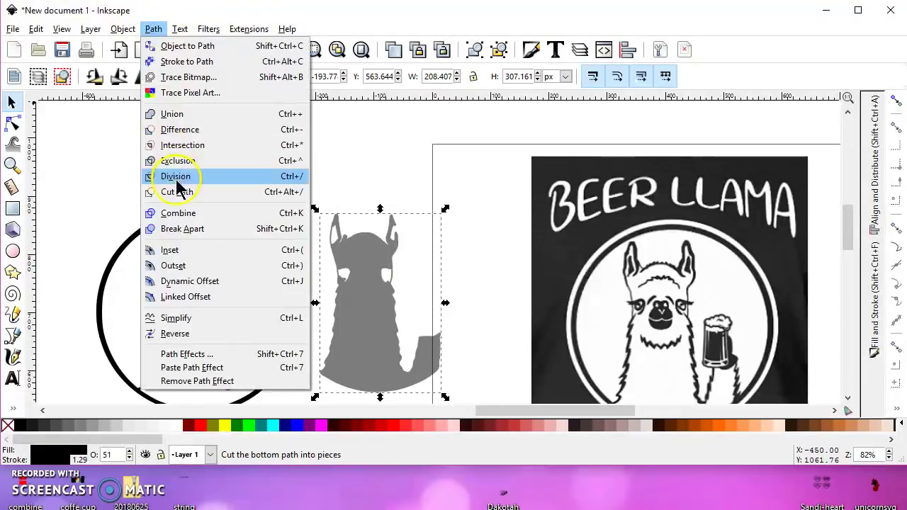
click(186, 229)
click(154, 31)
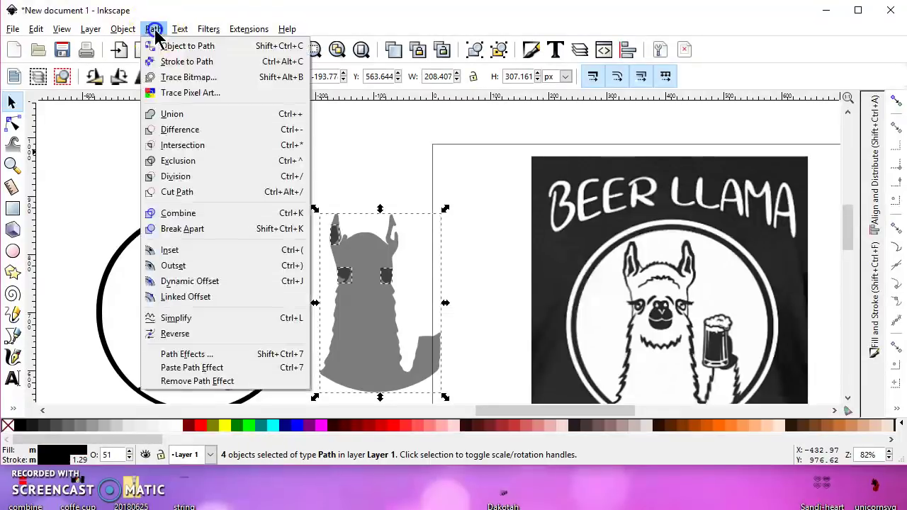
click(197, 121)
mouse_move(360, 307)
mouse_down()
mouse_move(297, 323)
mouse_move(217, 314)
mouse_move(357, 308)
mouse_up()
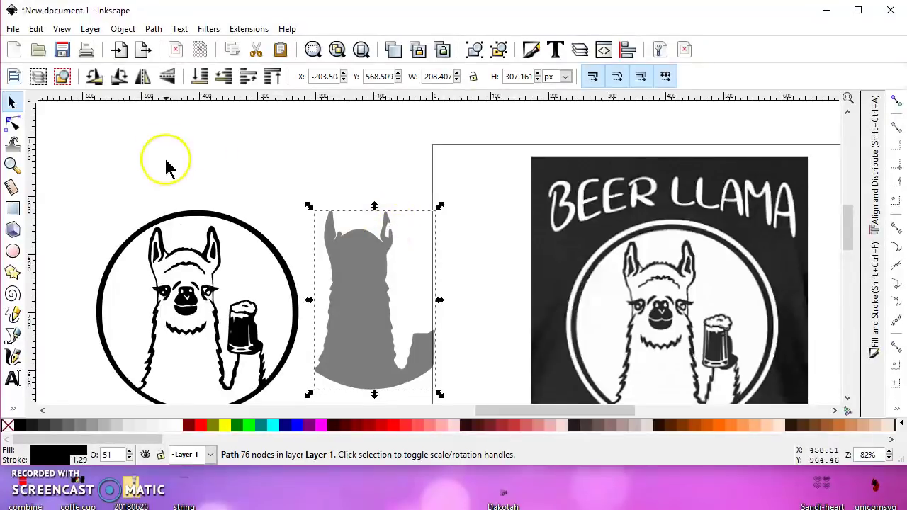
Draw a straight red line across the gap in the silhouette's right ear and convert its stroke to a path.
ctrl+scroll(392, 239, up, 3)
scroll(385, 231, left, 3)
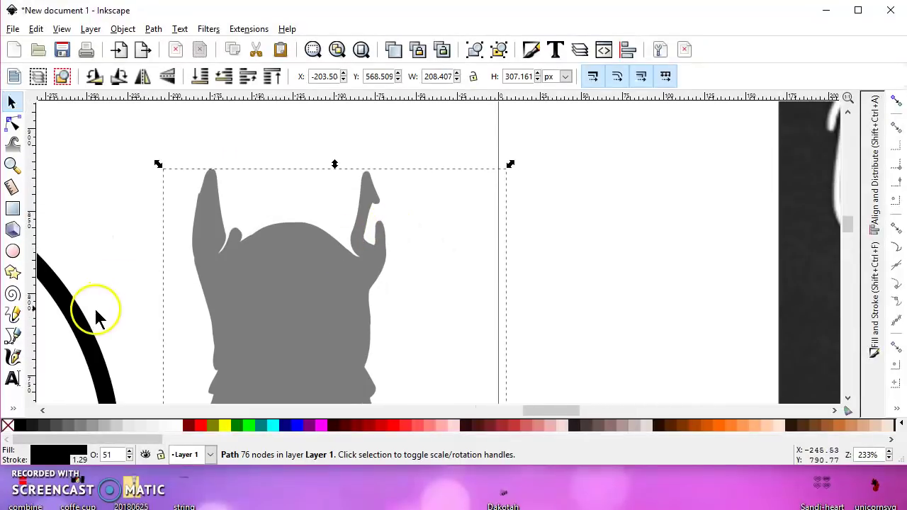
click(14, 337)
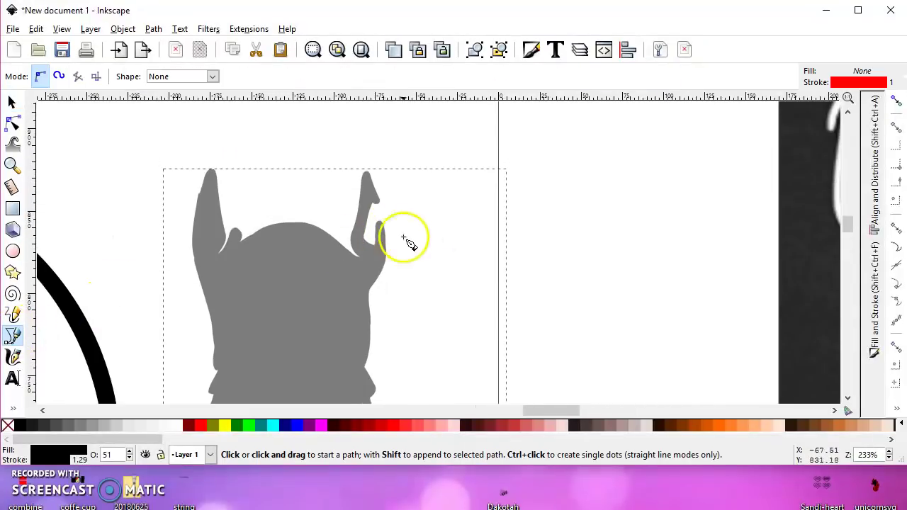
click(376, 199)
double_click(381, 228)
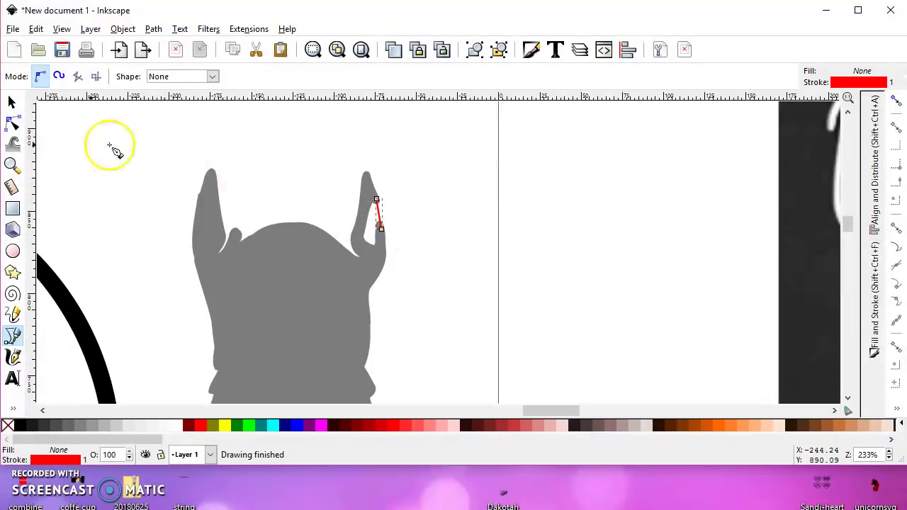
click(153, 29)
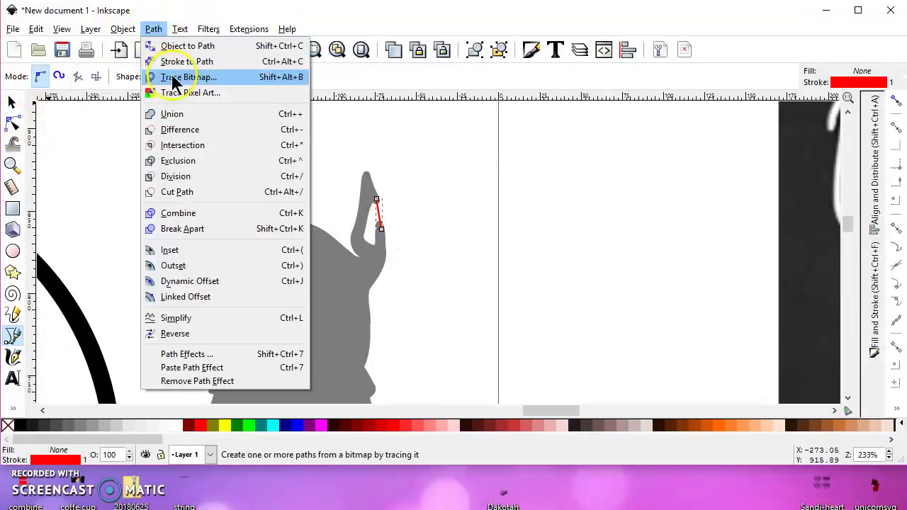
click(174, 61)
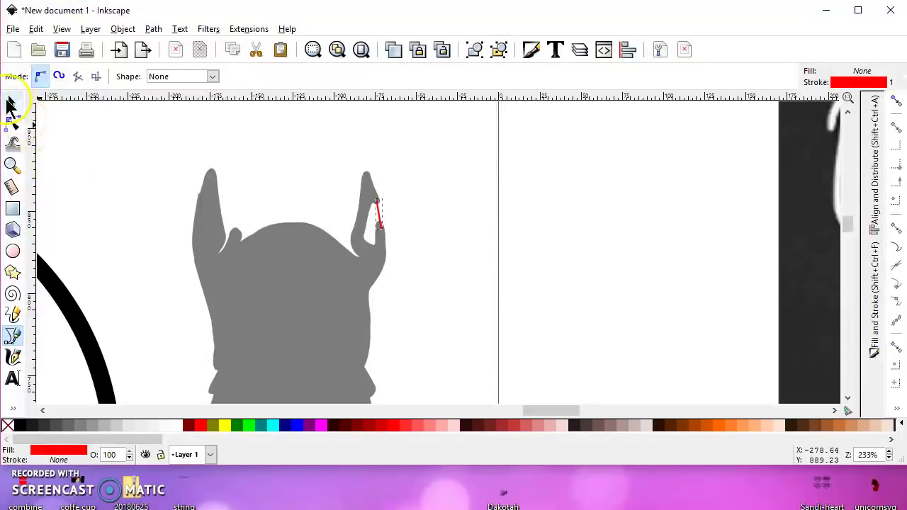
Union the right ear's red closing line with the grey llama silhouette.
click(11, 103)
shift+click(265, 259)
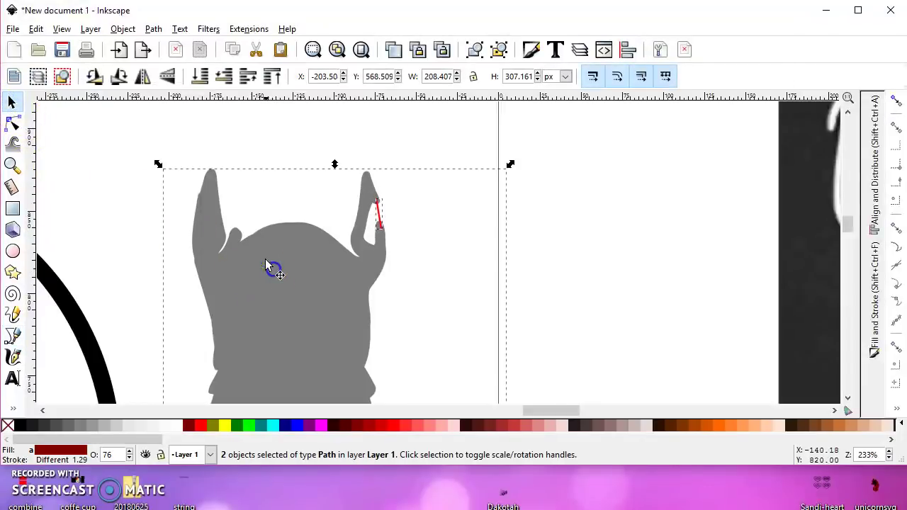
click(155, 30)
click(187, 114)
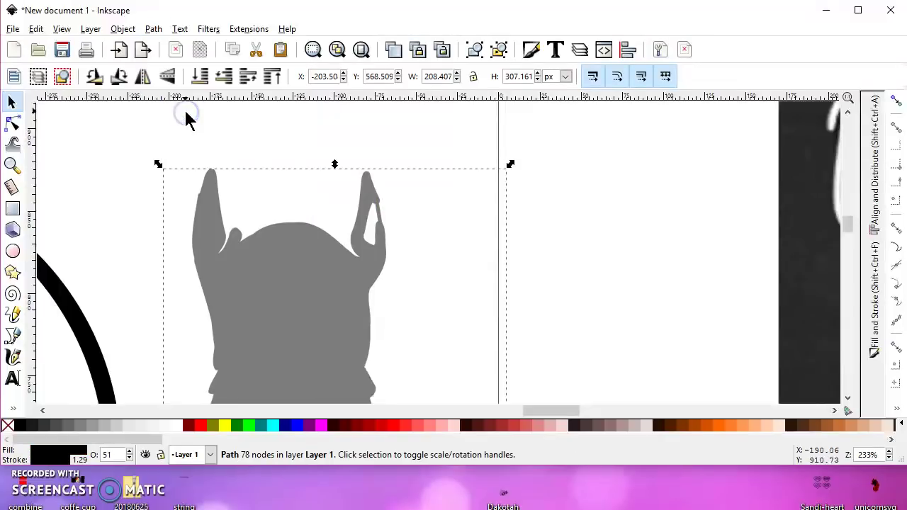
Break the silhouette apart and union its pieces to fill the hole in the right ear.
click(153, 29)
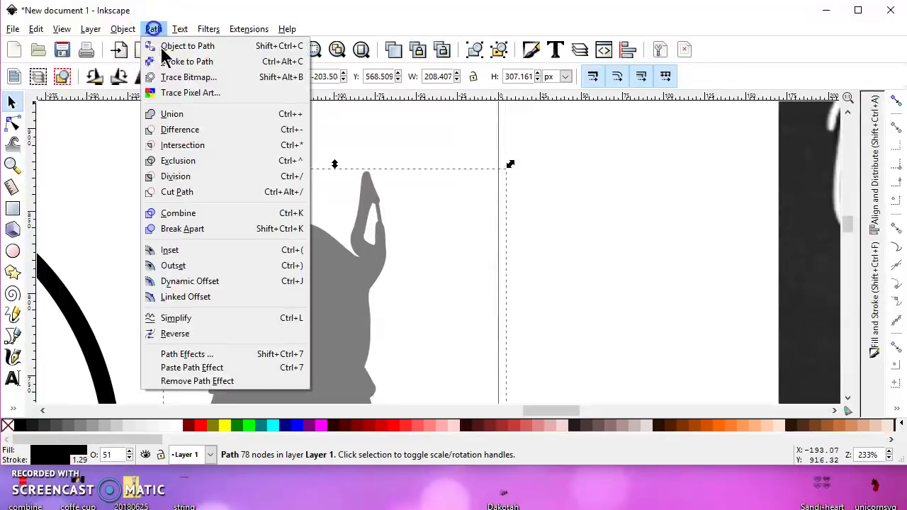
click(211, 229)
click(152, 29)
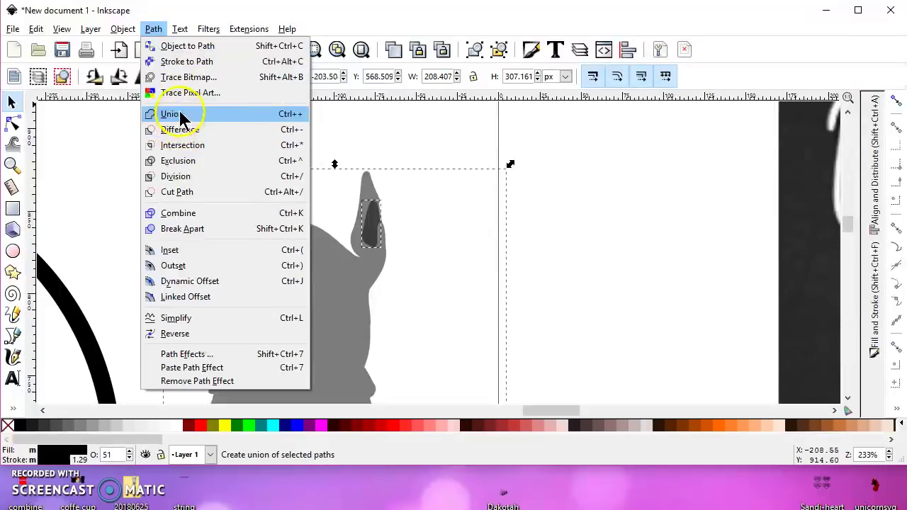
click(181, 114)
Move the solid silhouette onto the circled llama line art and nudge it until it lines up with the body outline.
scroll(187, 168, down, 4)
scroll(319, 202, left, 3)
drag(294, 199, 196, 206)
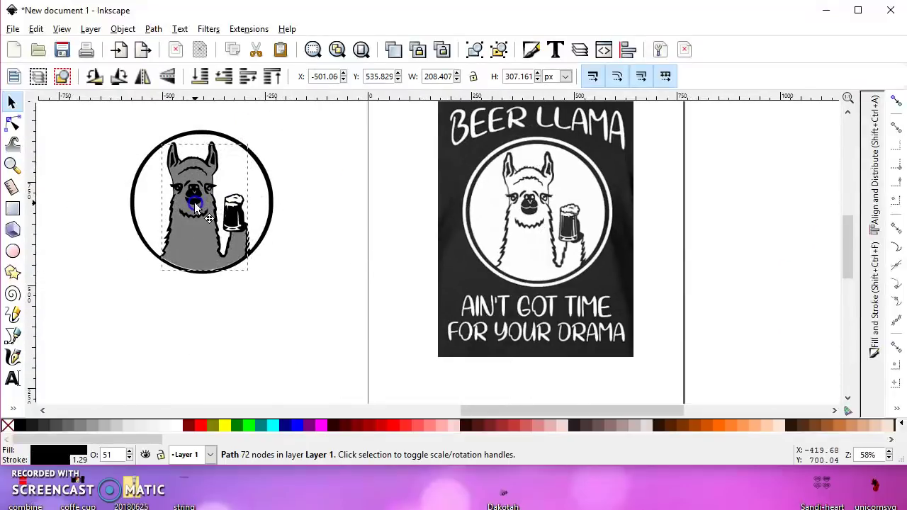
scroll(181, 209, up, 5)
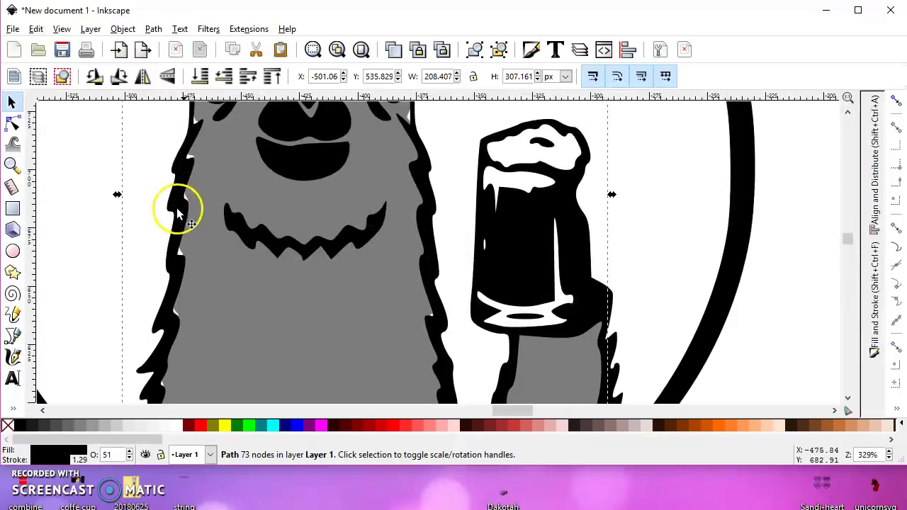
mouse_move(245, 188)
mouse_down()
mouse_move(247, 196)
mouse_move(240, 188)
mouse_up()
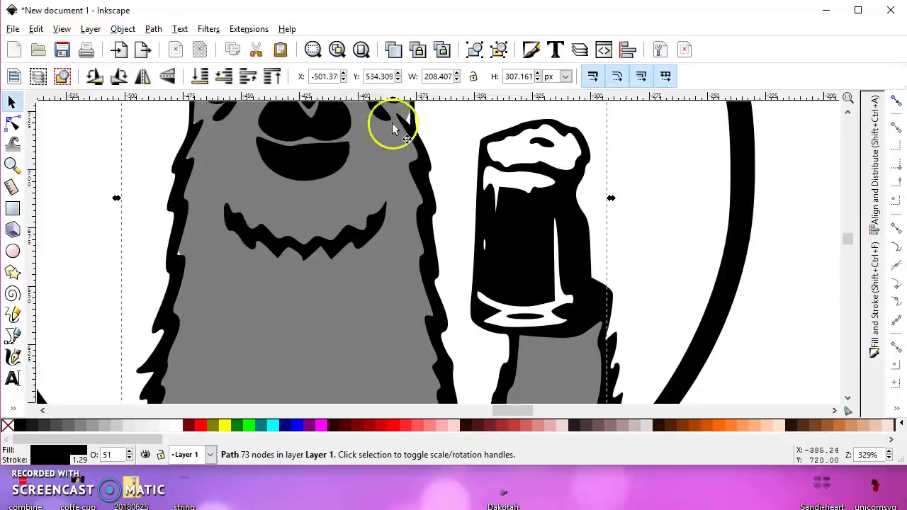
drag(319, 309, 318, 310)
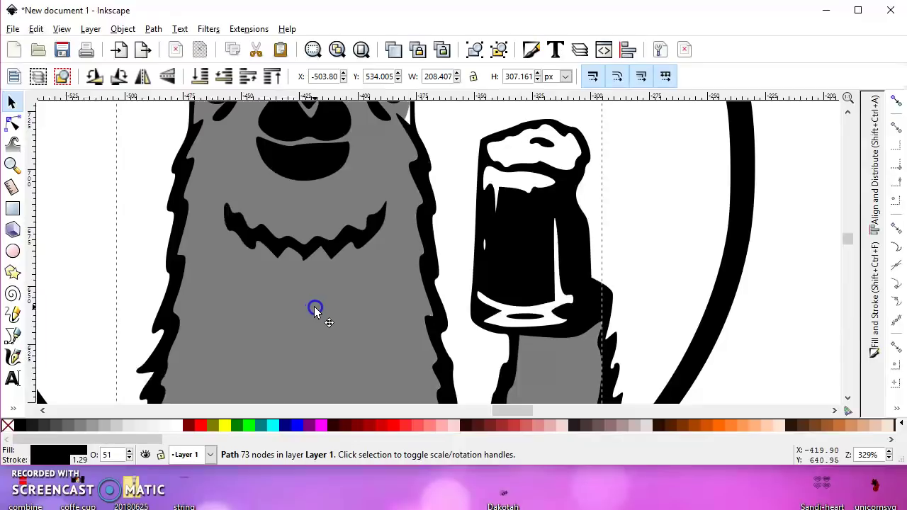
drag(315, 307, 315, 308)
Simplify the silhouette path and reshape its edge beside the right eye by moving a node and its handle onto the black outline.
ctrl+scroll(289, 283, down, 2)
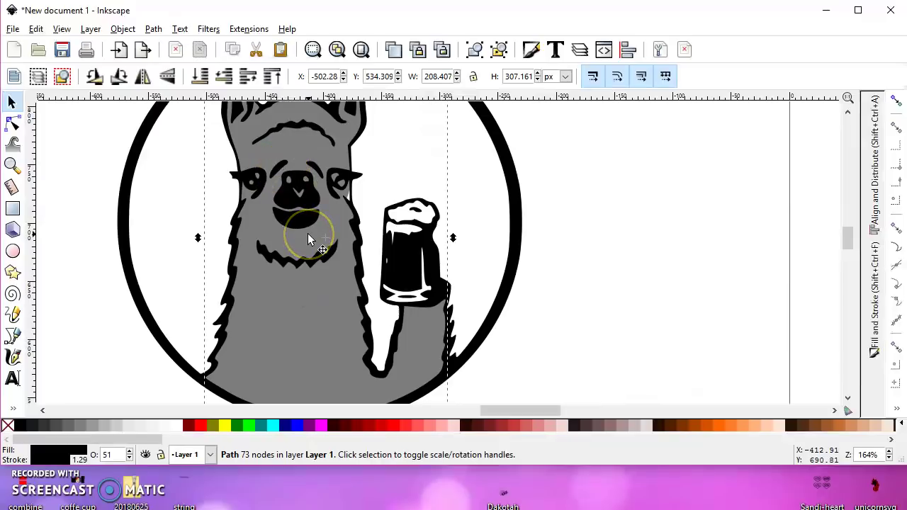
key(ctrl+l)
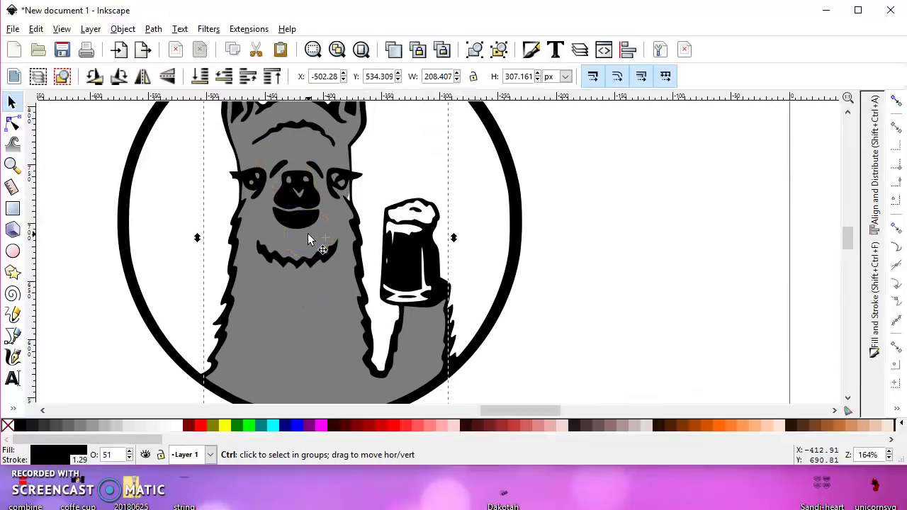
click(15, 126)
ctrl+scroll(347, 198, up, 4)
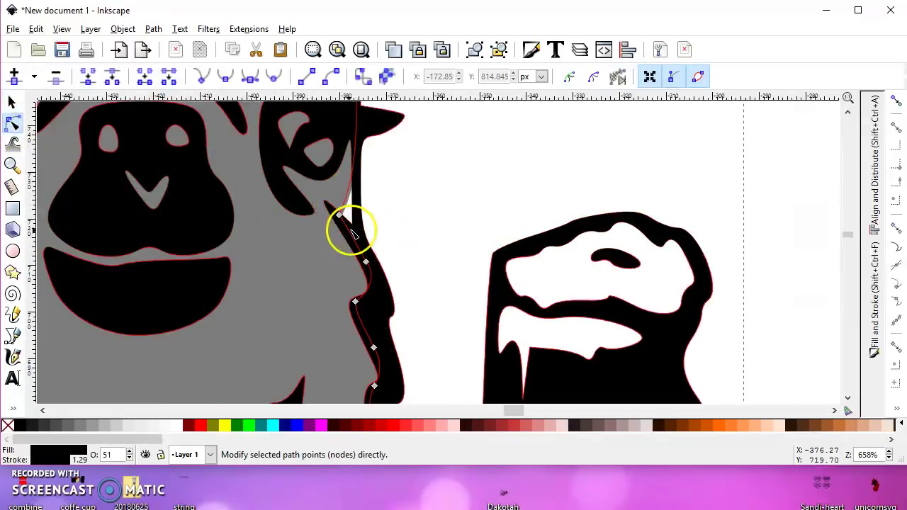
drag(339, 216, 354, 236)
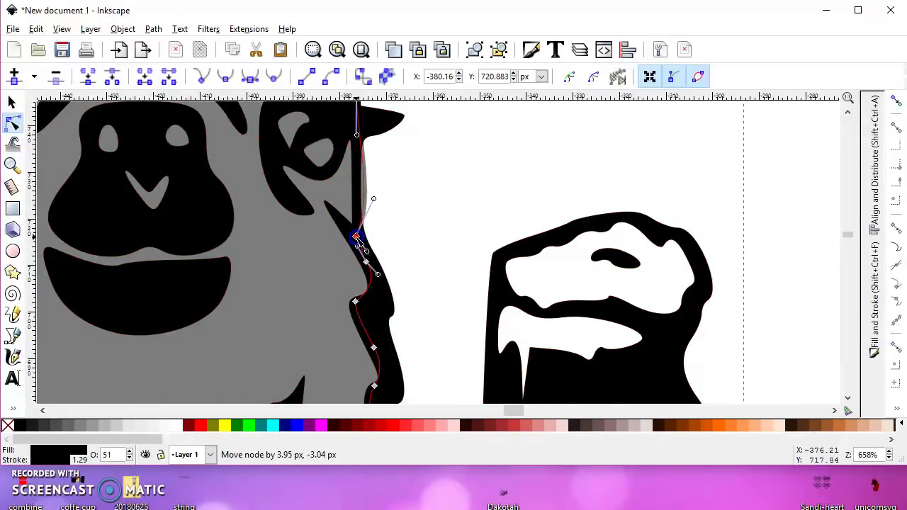
drag(370, 199, 358, 185)
click(297, 209)
ctrl+scroll(296, 209, down, 4)
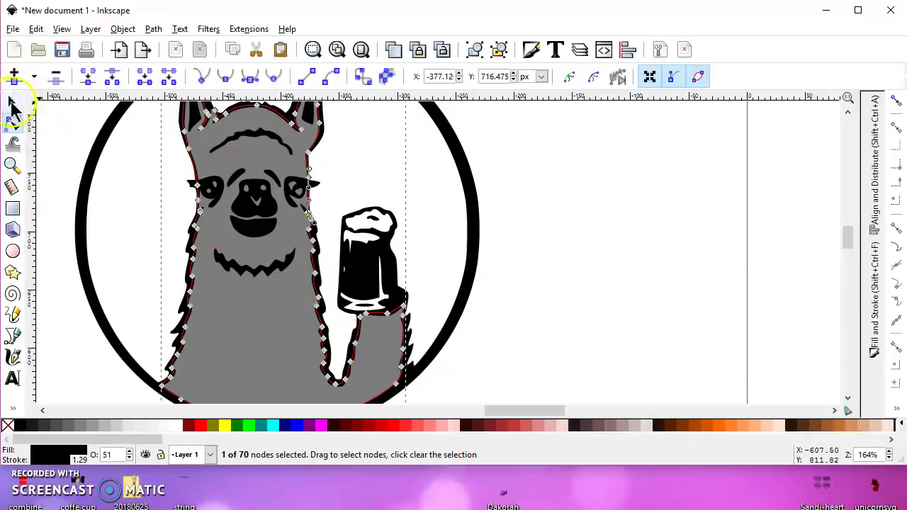
Change the llama silhouette's fill to a lighter grey.
click(12, 103)
ctrl+scroll(288, 160, down, 2)
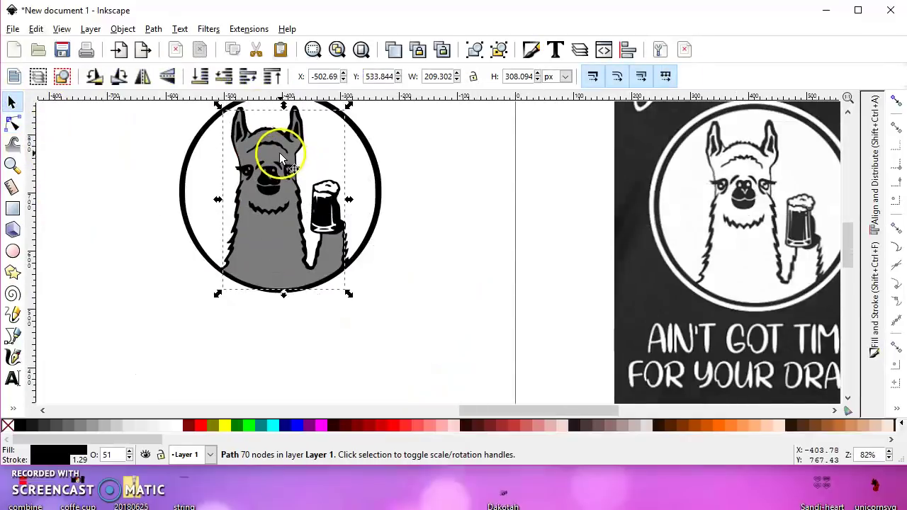
click(106, 425)
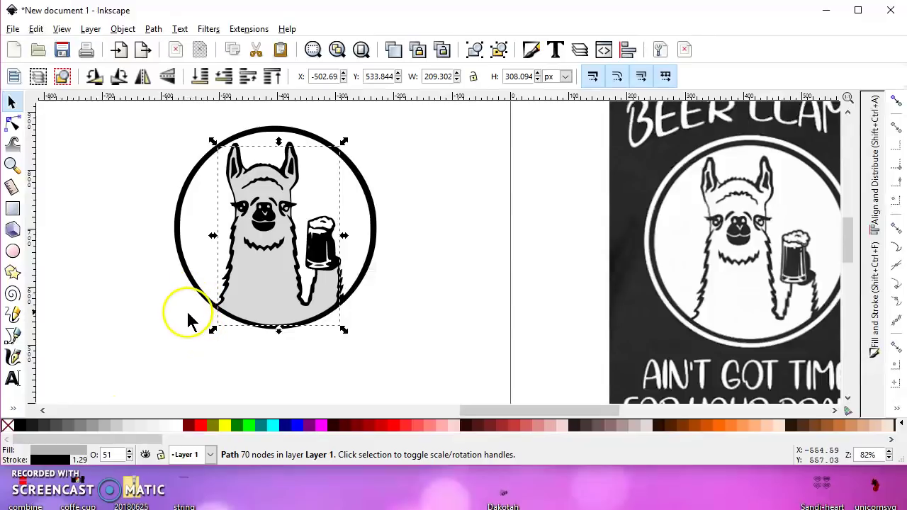
Check the Inset/Outset distance in the Steps section of the Behavior preferences.
click(13, 211)
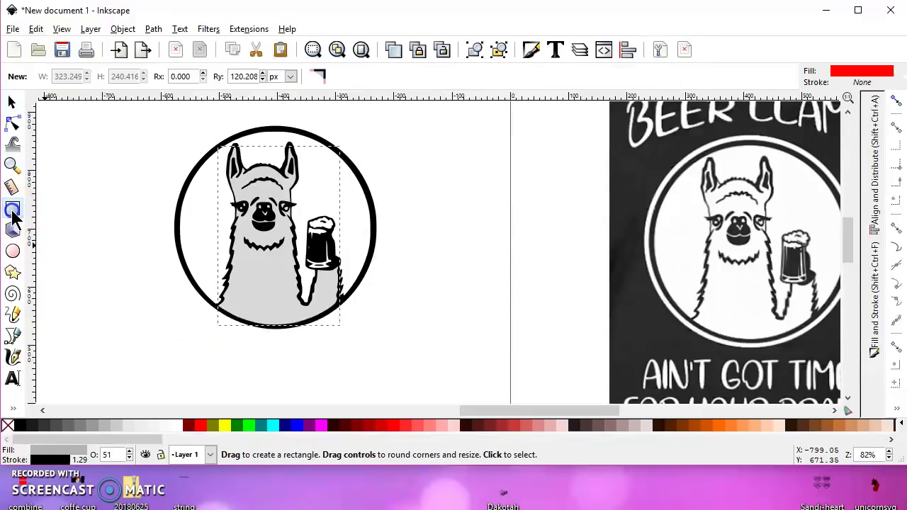
key(ctrl+shift+p)
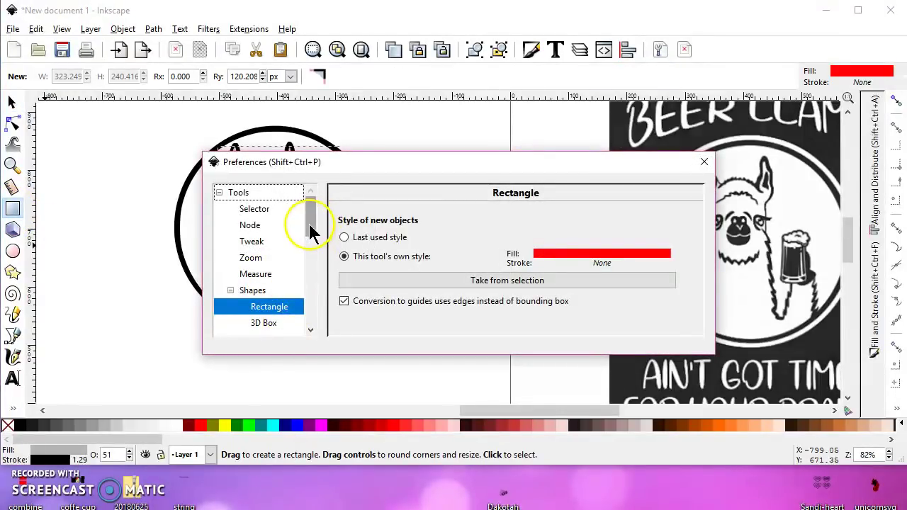
drag(310, 227, 314, 308)
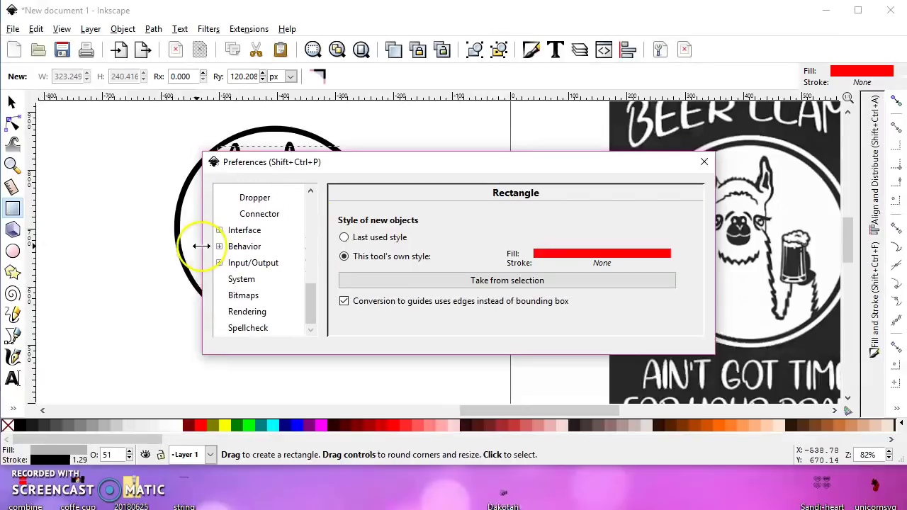
click(223, 250)
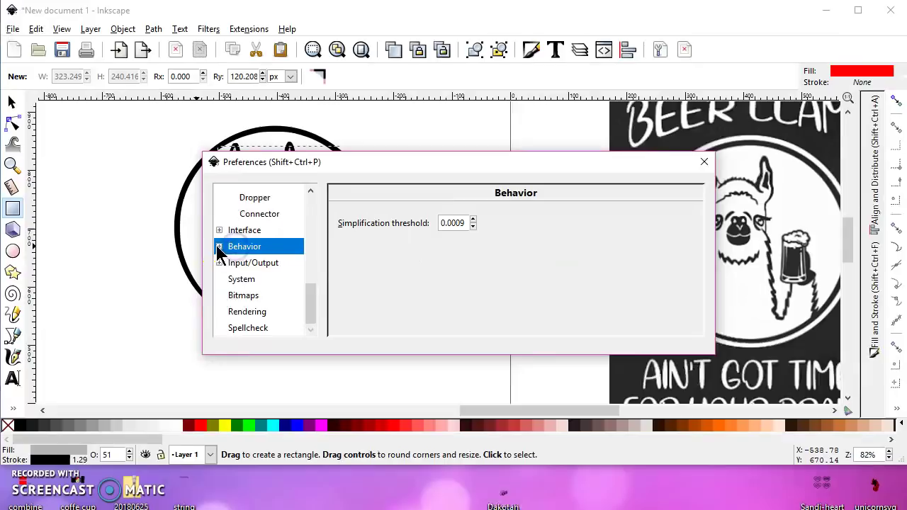
click(219, 246)
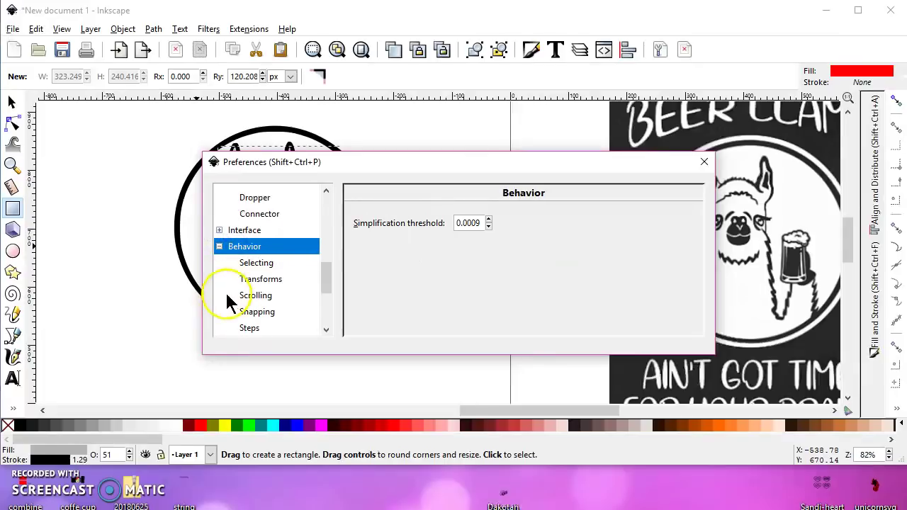
click(250, 328)
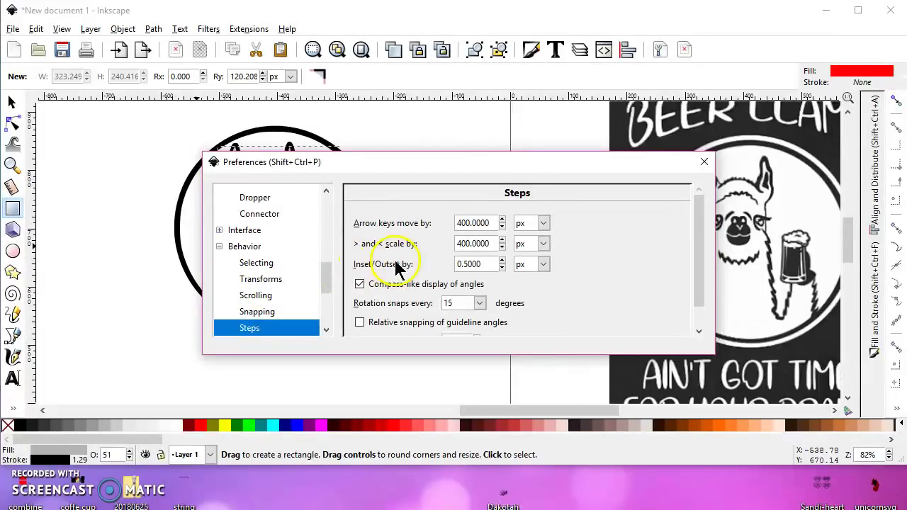
click(481, 264)
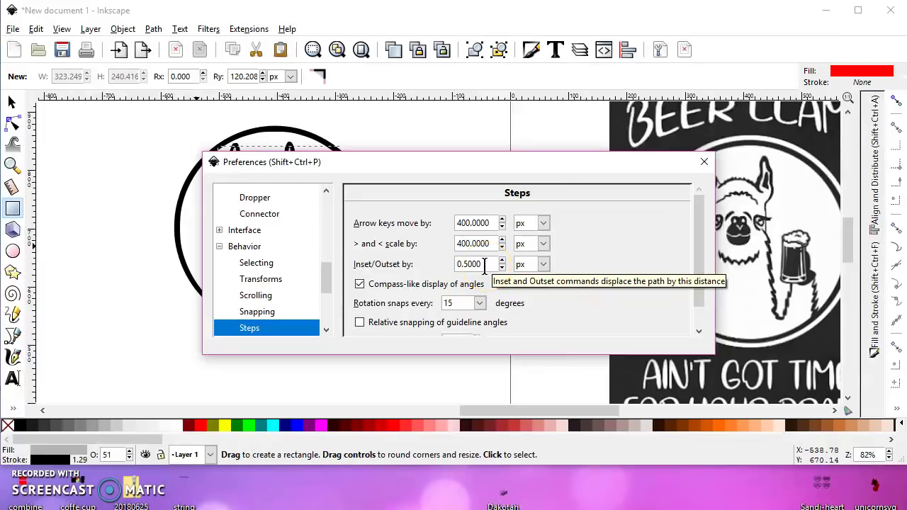
click(703, 162)
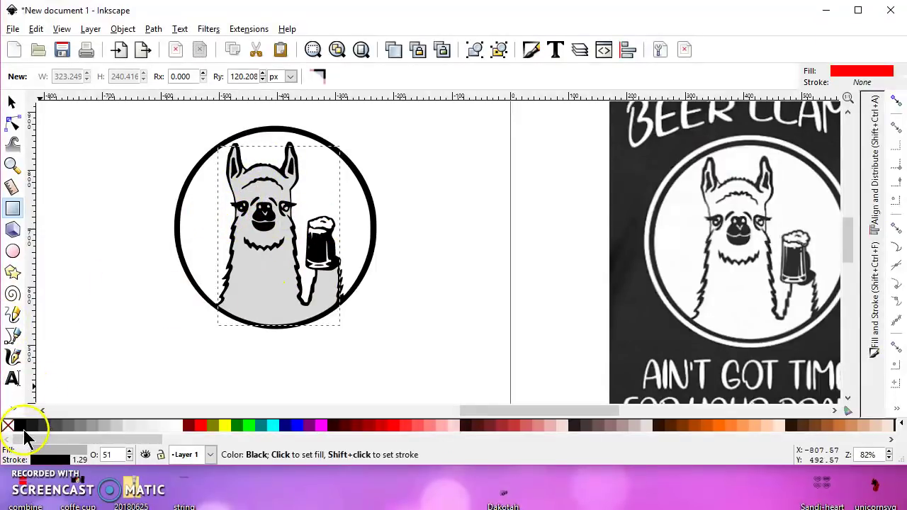
Fill the beer mug's white foam areas with the Paint Bucket tool, uniting the fills into one shape.
click(13, 406)
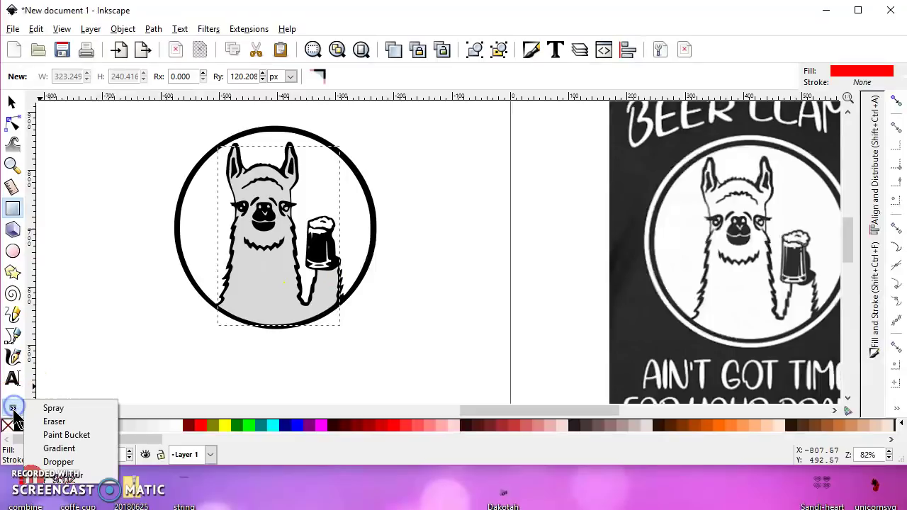
click(78, 435)
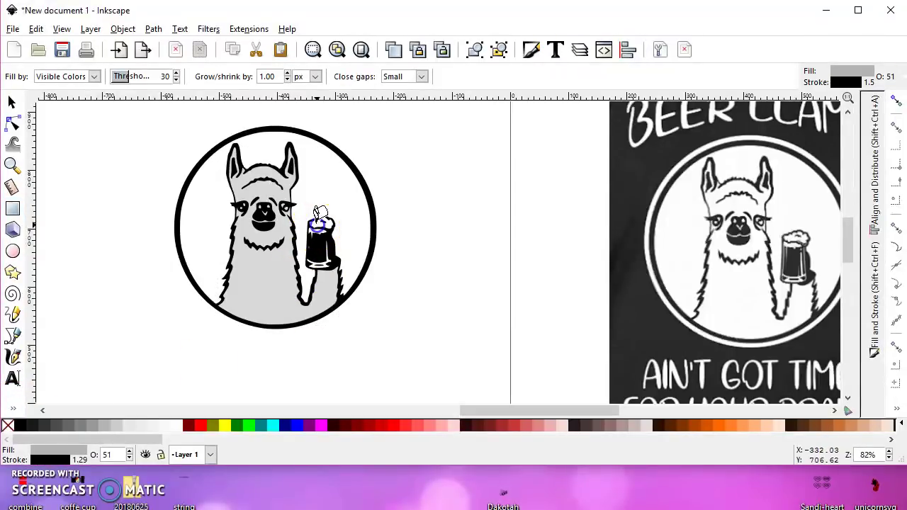
click(315, 233)
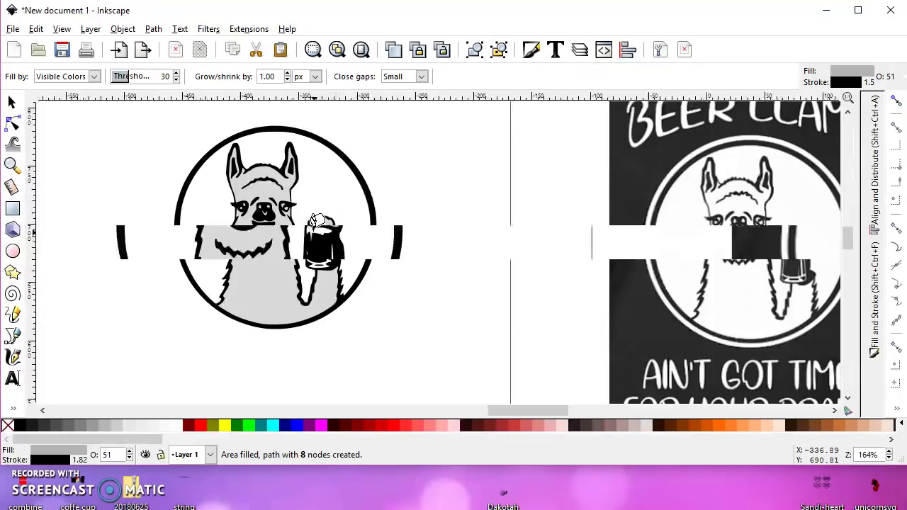
middle_click(319, 221)
middle_click(319, 221)
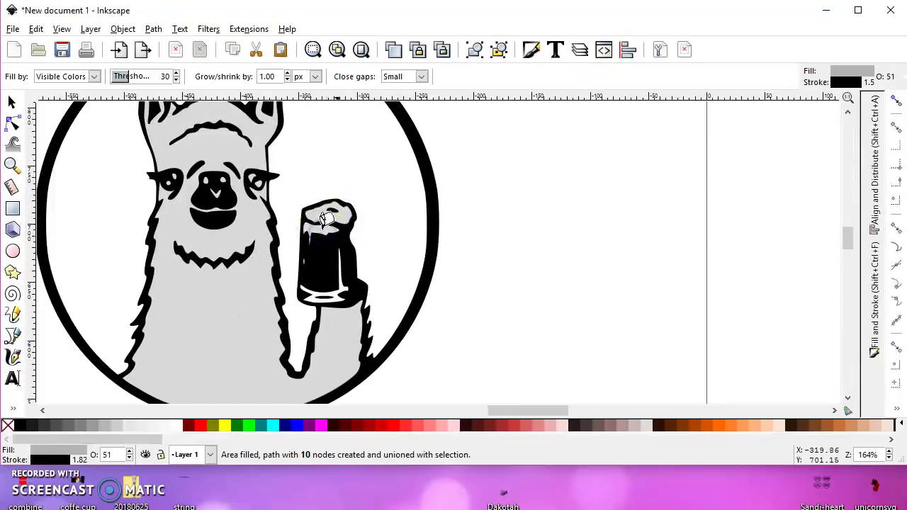
Remove the stroke from the beer foam fill shape and from the llama silhouette, leaving both in place over the artwork.
click(9, 103)
drag(328, 213, 420, 220)
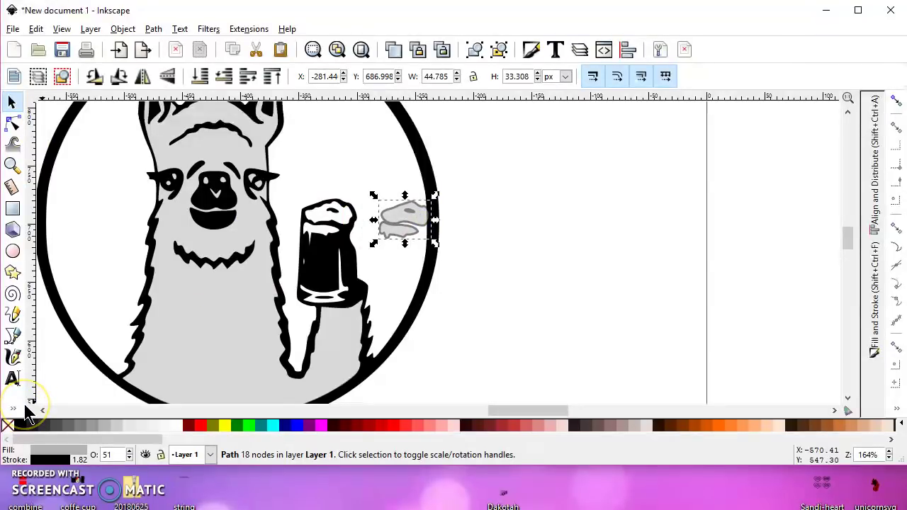
key(ctrl+z)
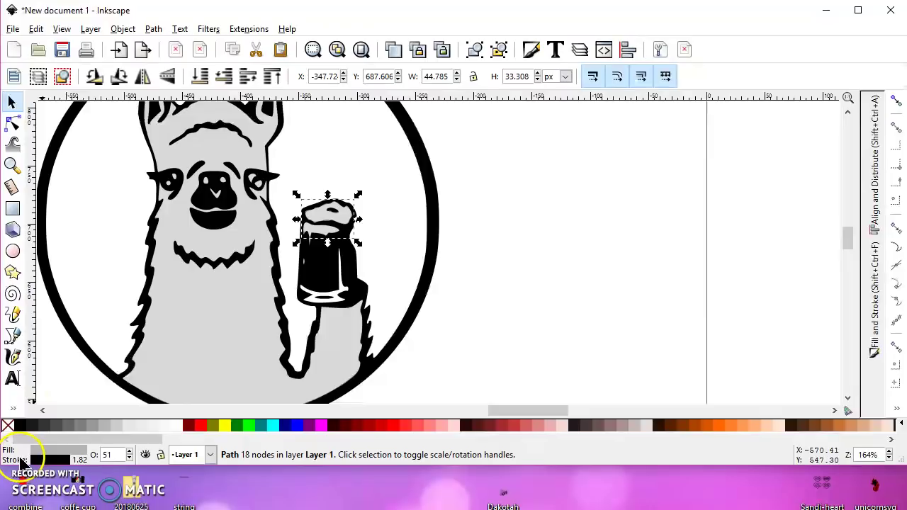
key(shift)
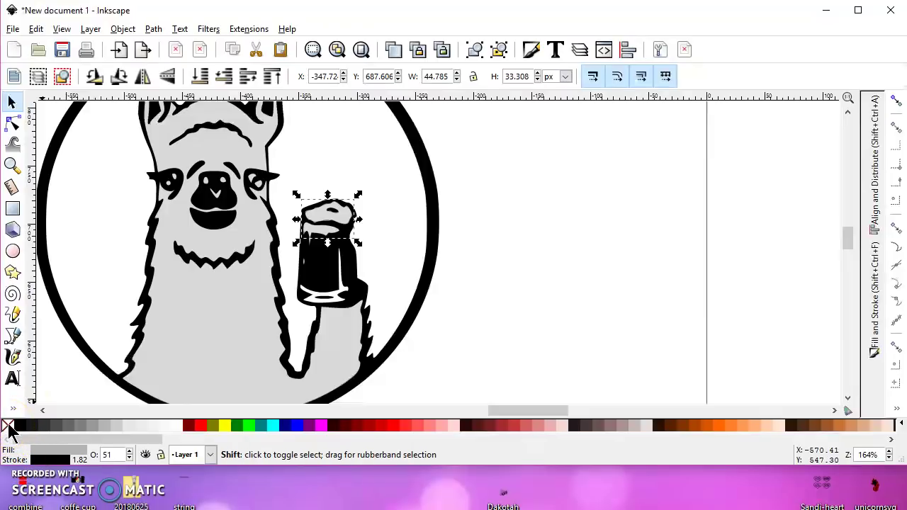
shift+click(9, 427)
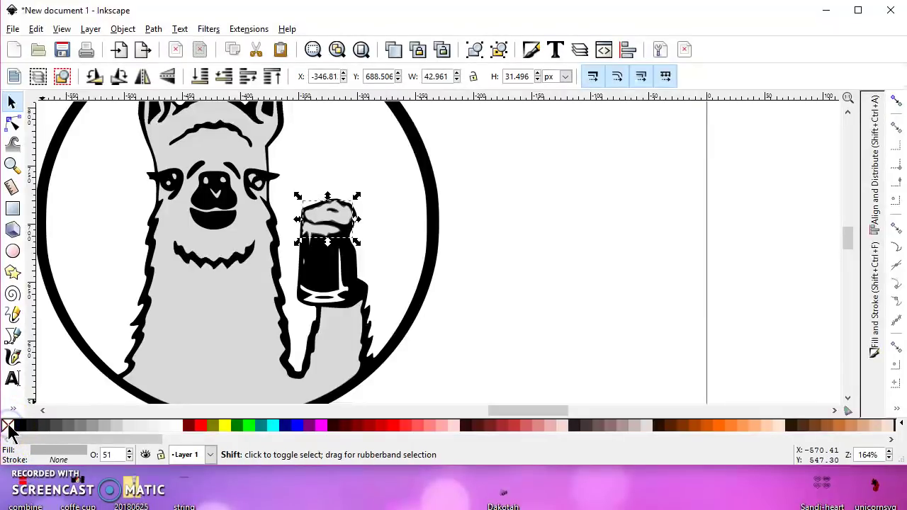
drag(330, 207, 479, 240)
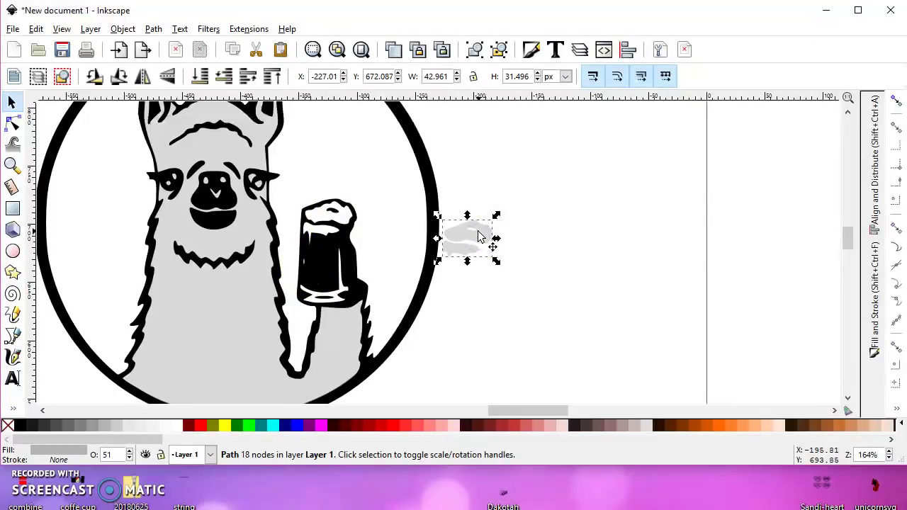
key(ctrl+z)
double_click(227, 333)
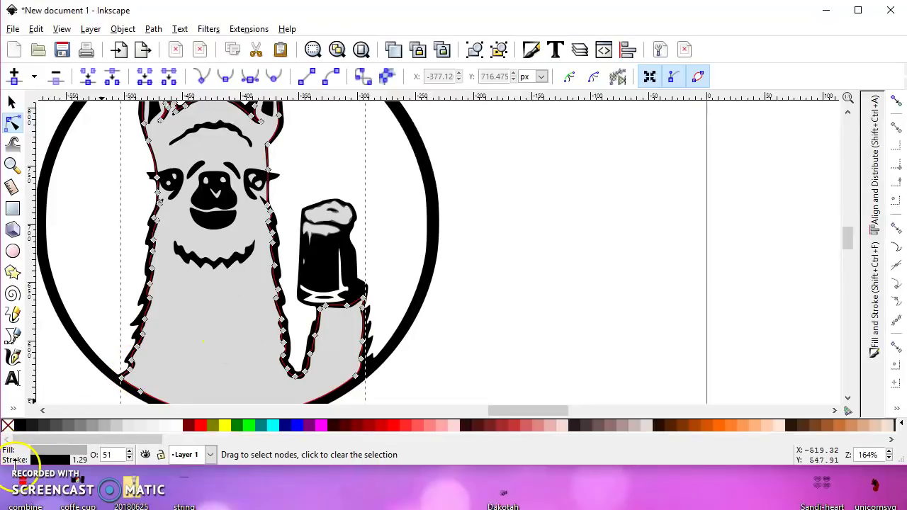
shift+click(9, 427)
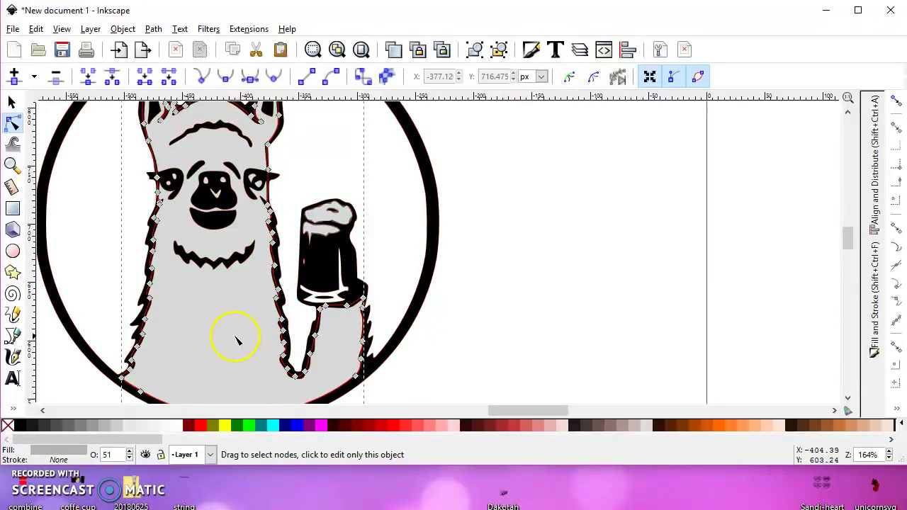
Move the foam shape out of the circle to the blank area on its right and fill it black.
click(347, 218)
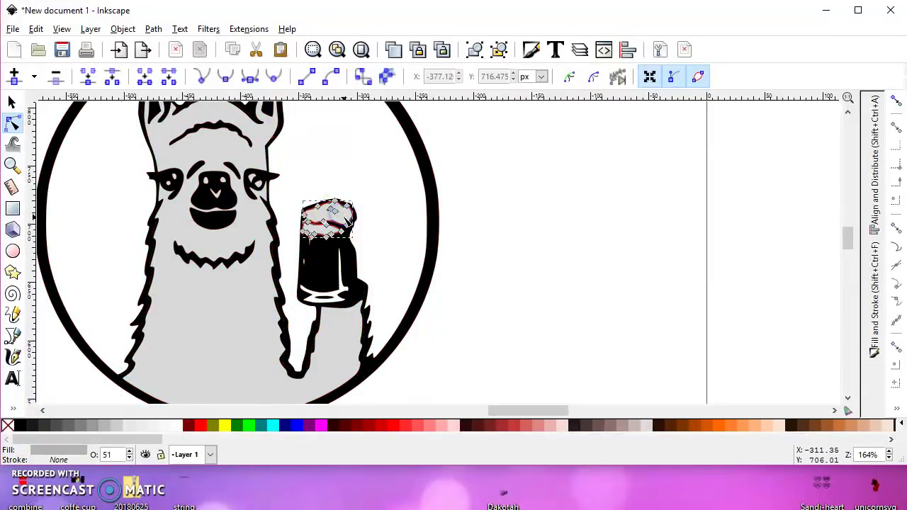
click(11, 101)
drag(342, 212, 557, 219)
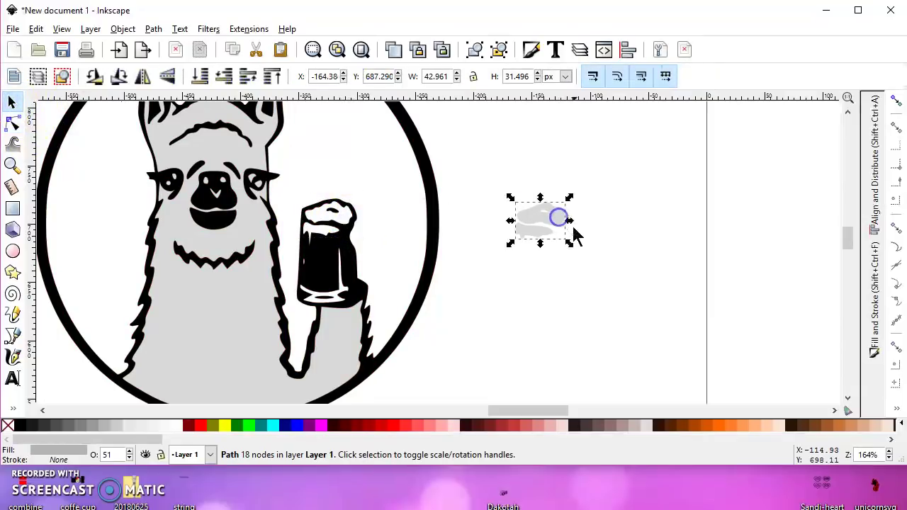
click(82, 426)
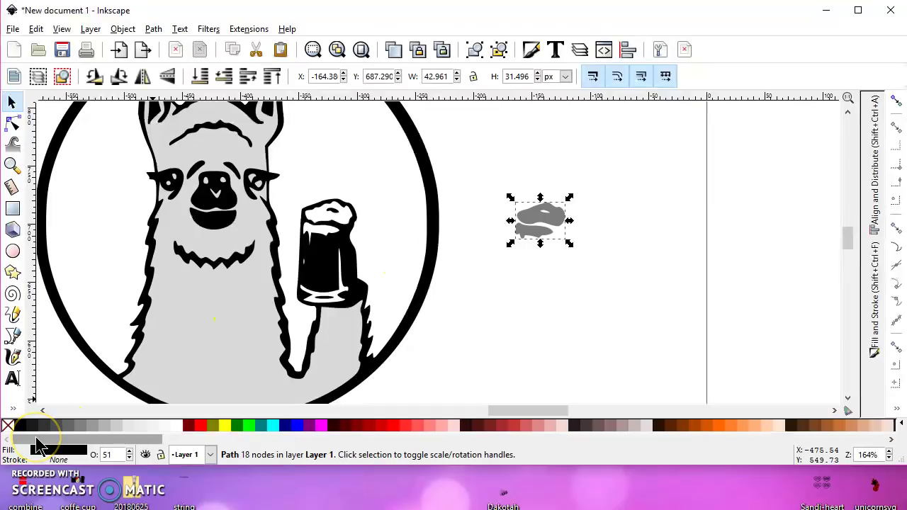
Undo the foam shape's black fill, and try a black stroke on the shape before removing that stroke.
key(ctrl+z)
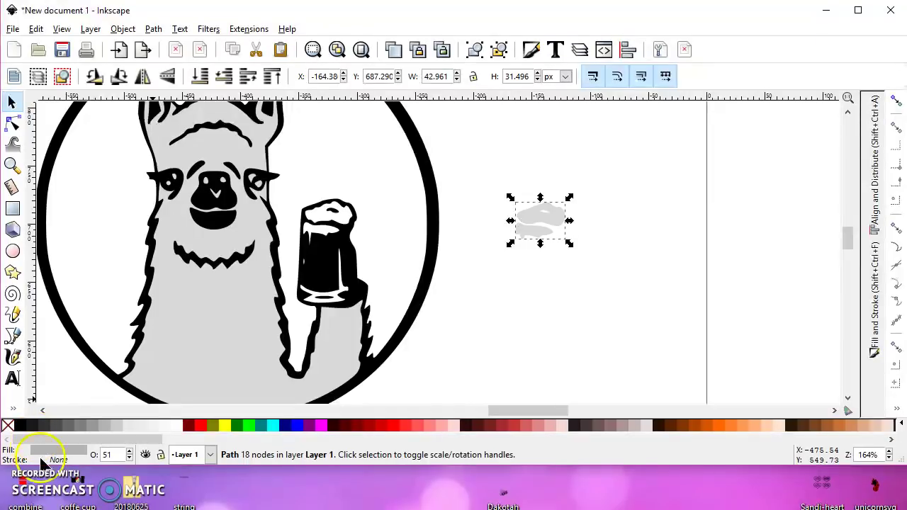
shift+click(20, 425)
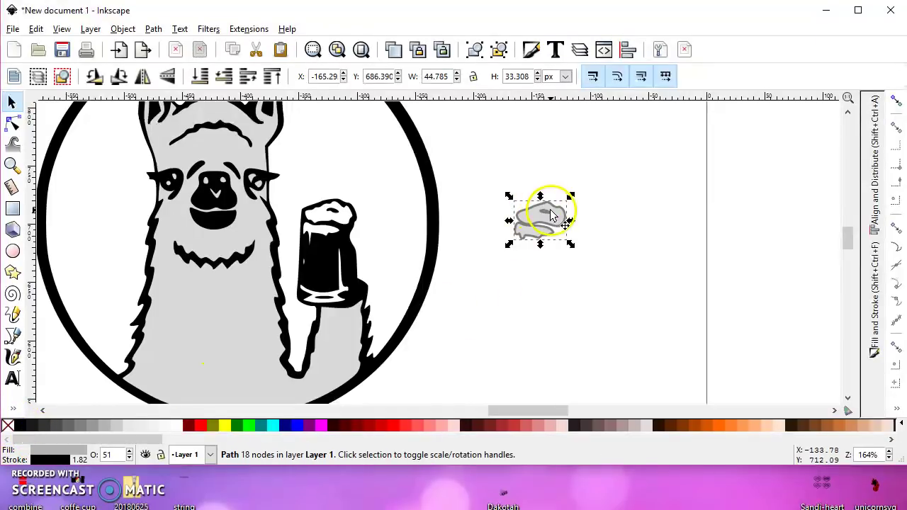
ctrl+scroll(558, 218, up, 2)
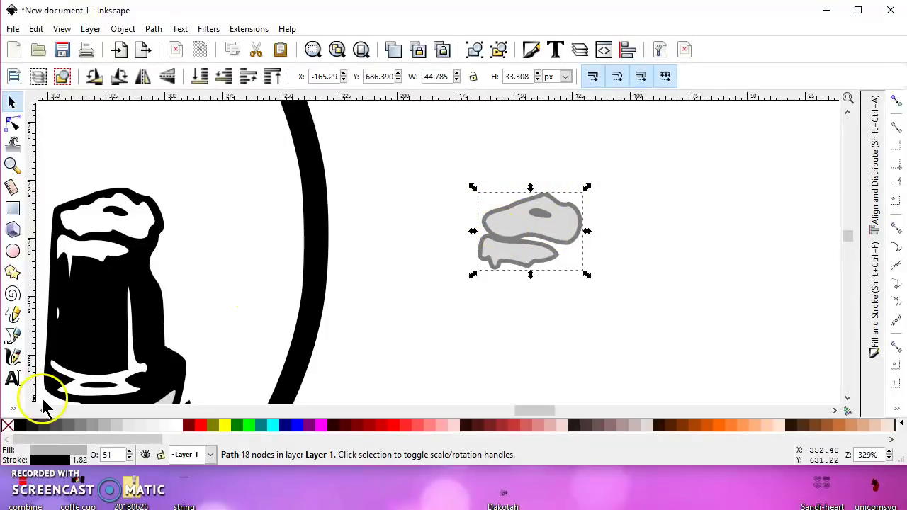
shift+click(7, 425)
ctrl+scroll(258, 323, down, 1)
ctrl+scroll(258, 320, down, 1)
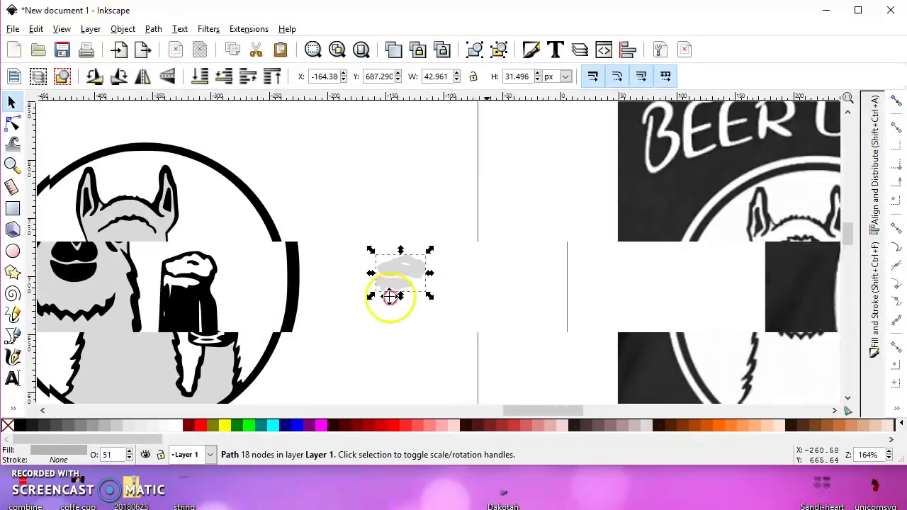
Move the foam shape back into place over the beer mug's foam inside the circle.
drag(627, 249, 409, 246)
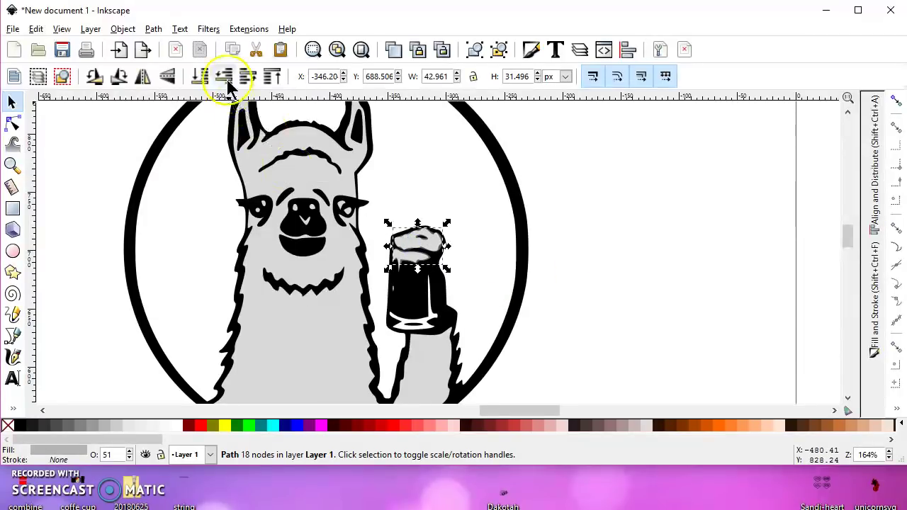
click(318, 330)
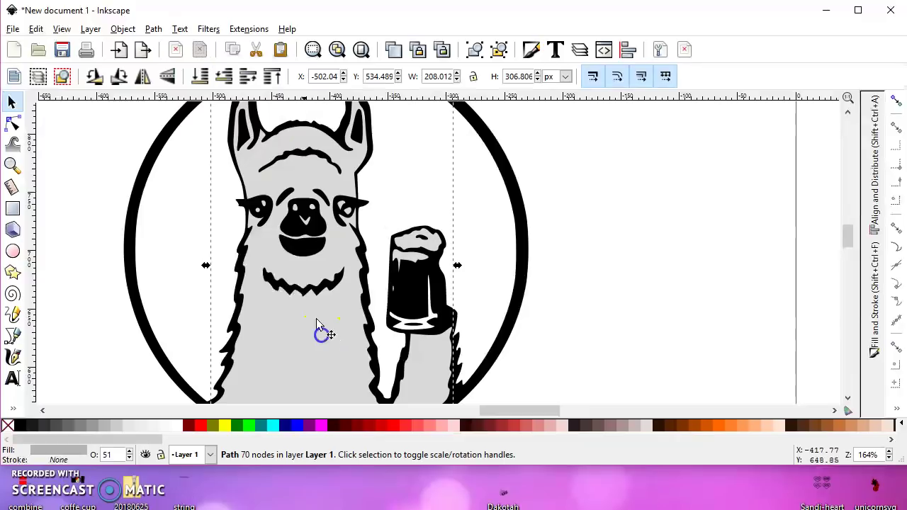
scroll(245, 238, down, 3)
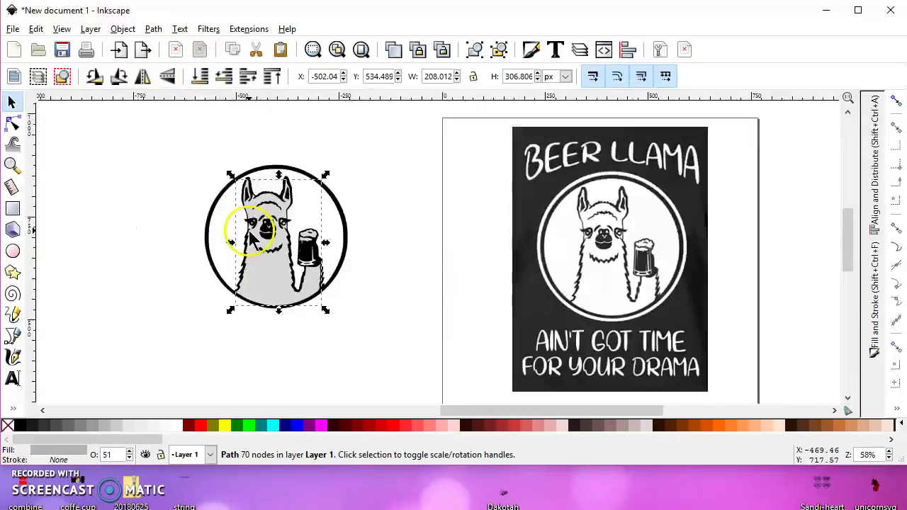
click(331, 221)
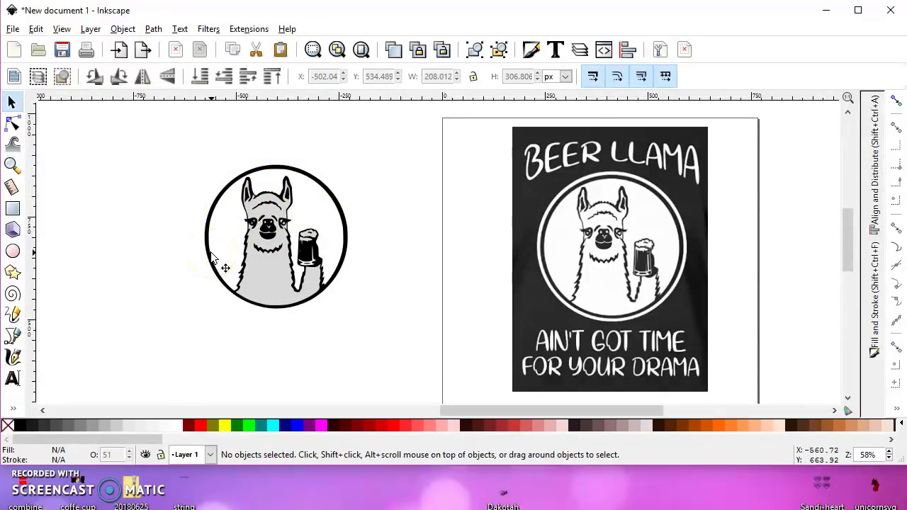
Fill the circle's background on both sides of the llama in yellow with the Paint Bucket tool, uniting the fills into one shape.
click(13, 408)
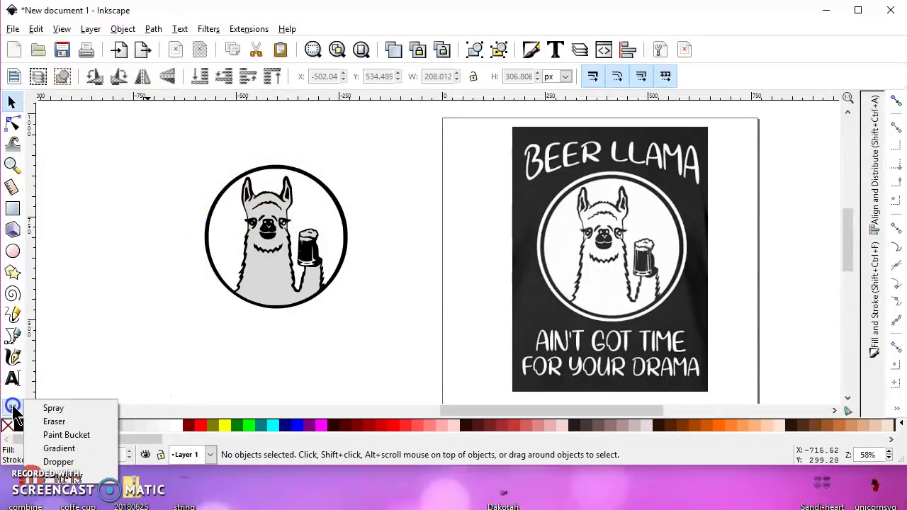
click(71, 436)
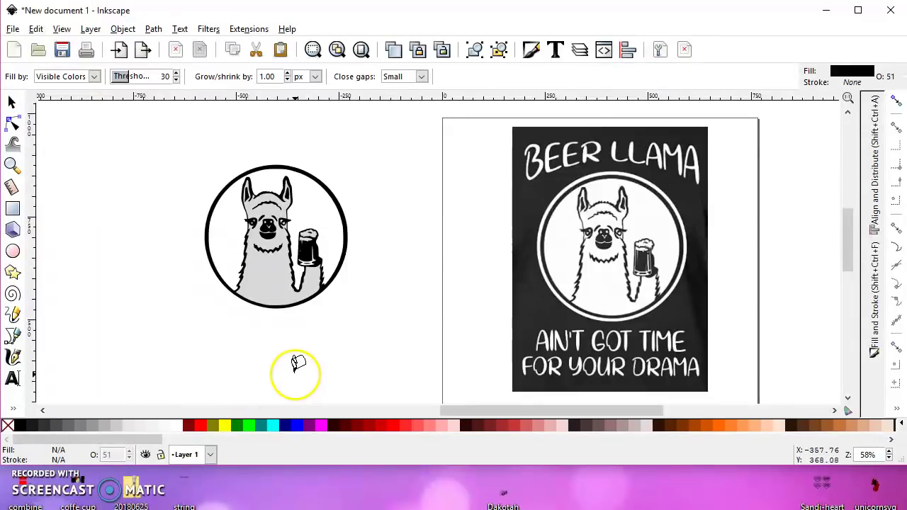
click(198, 428)
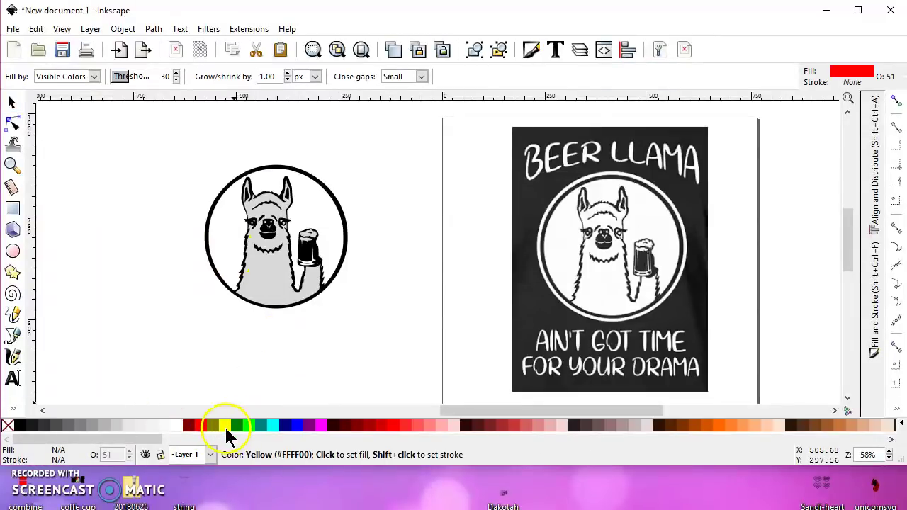
click(225, 425)
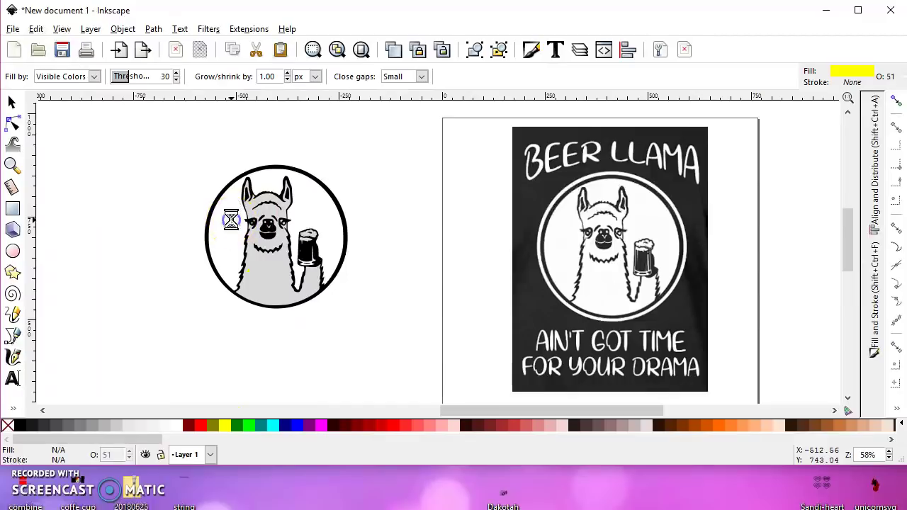
shift+click(330, 196)
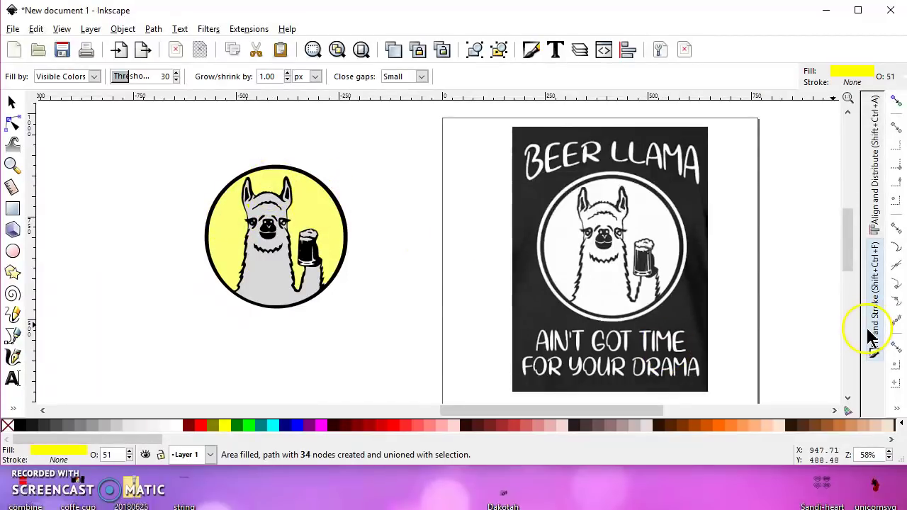
Set the opacity of the yellow background shape and of the gray llama silhouette to 100%.
click(873, 305)
drag(803, 360, 868, 358)
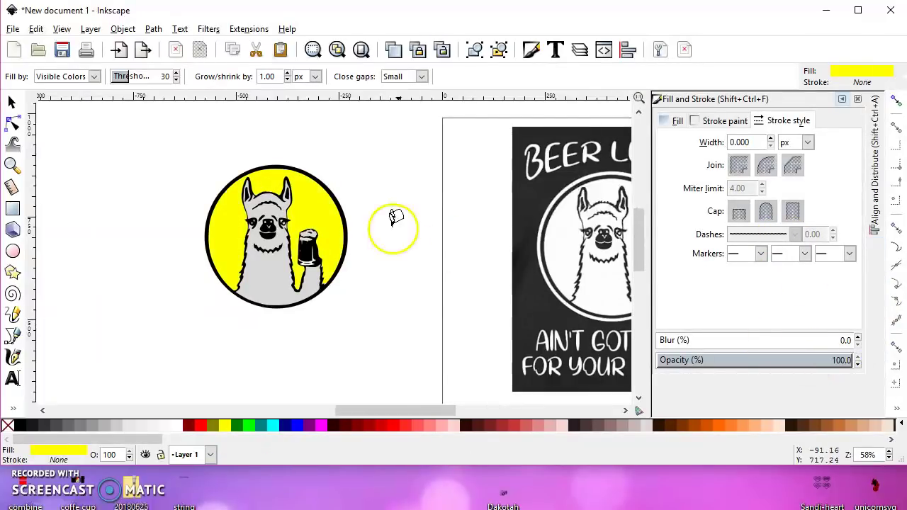
click(12, 102)
click(289, 292)
click(283, 258)
drag(783, 361, 870, 361)
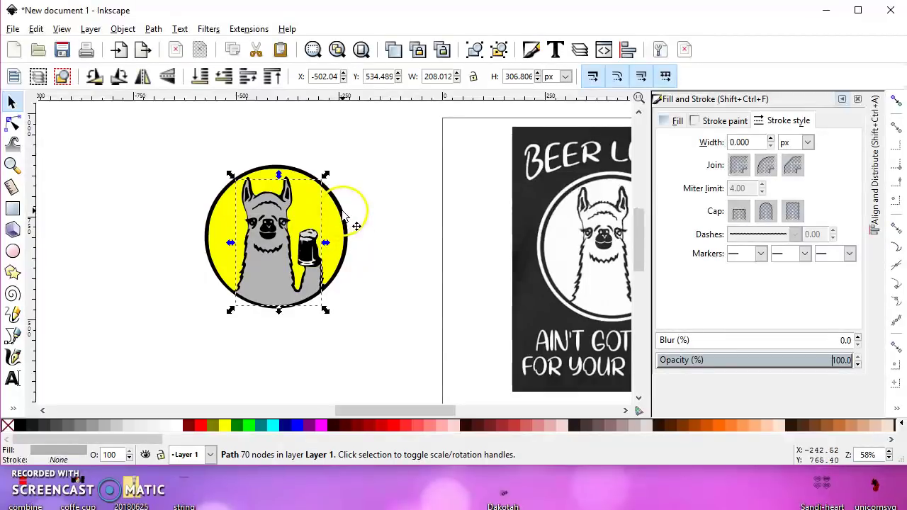
click(343, 212)
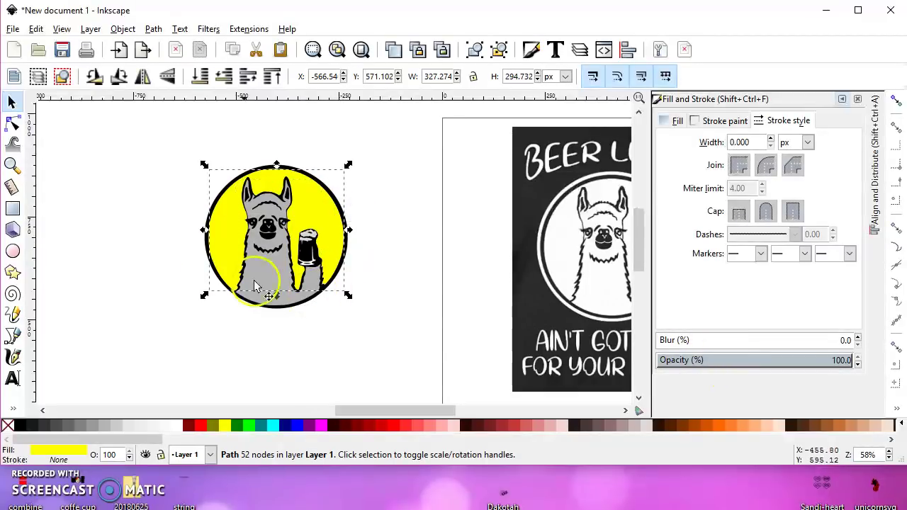
click(842, 98)
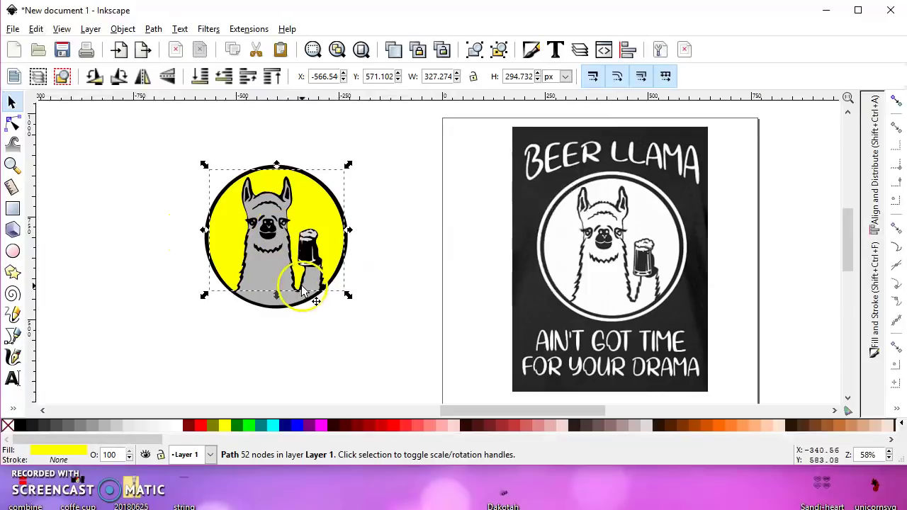
Move the yellow background shape out of the circle to the blank area on its left.
click(223, 244)
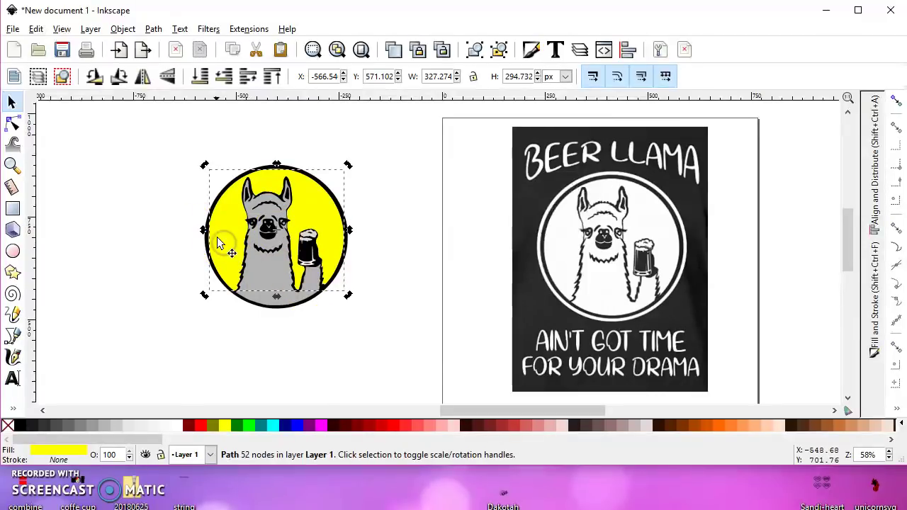
drag(222, 238, 100, 237)
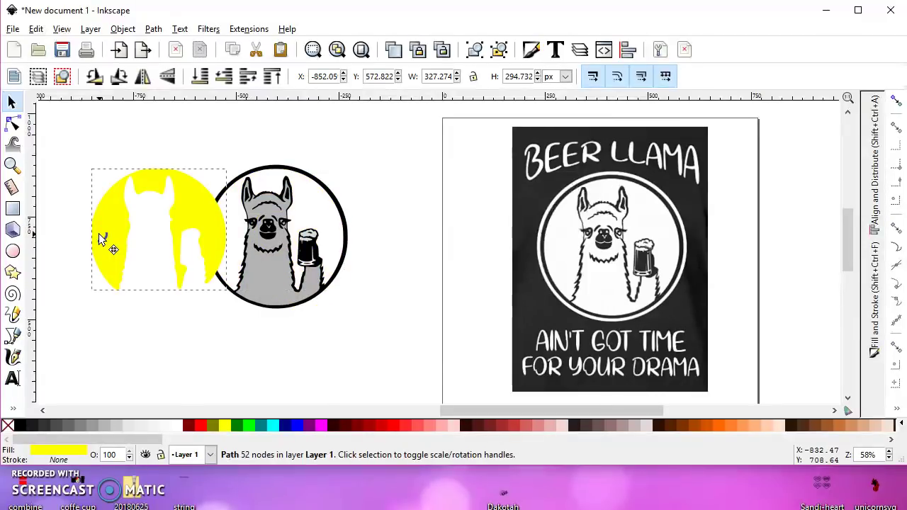
drag(98, 233, 68, 246)
Draw a straight Bezier line across the yellow shape's open bottom, from its lower-left end to its lower-right end.
click(12, 335)
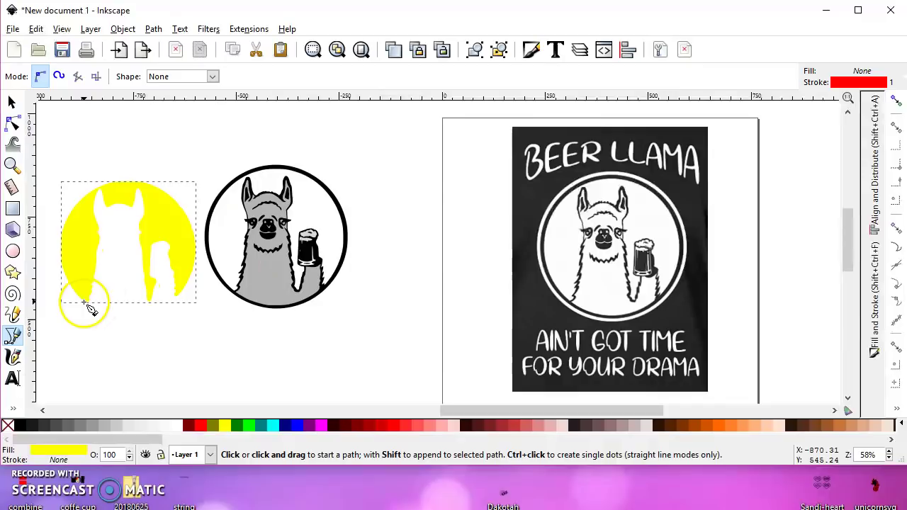
click(84, 301)
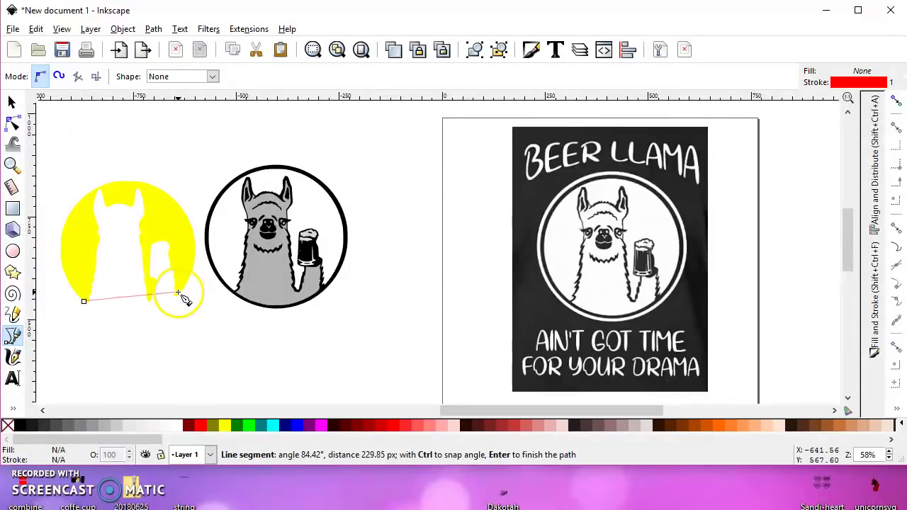
double_click(178, 294)
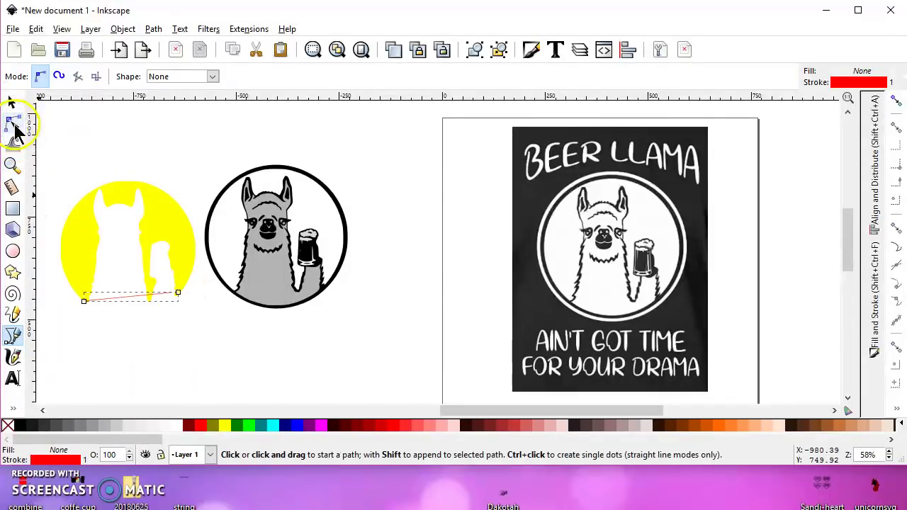
Bend the red line downward into an arc and adjust its end nodes and handles so it completes the circle's bottom edge.
click(12, 124)
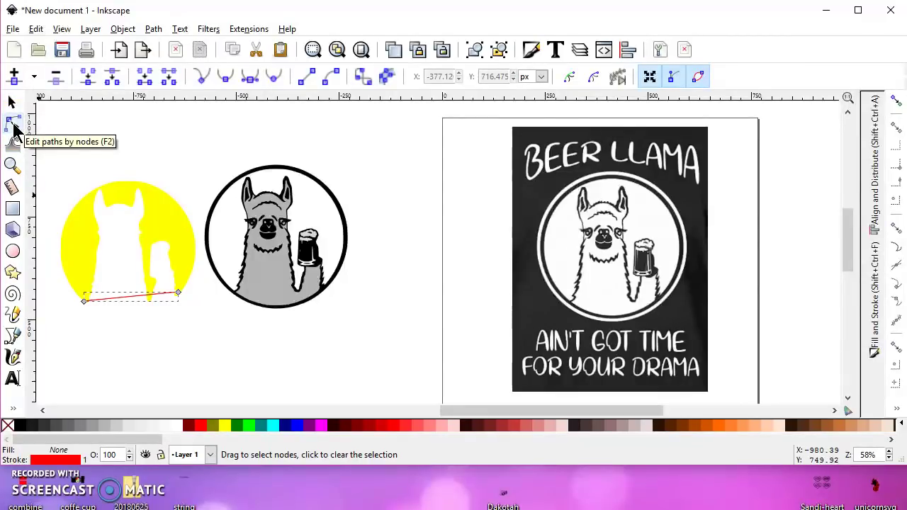
ctrl+scroll(91, 297, up, 3)
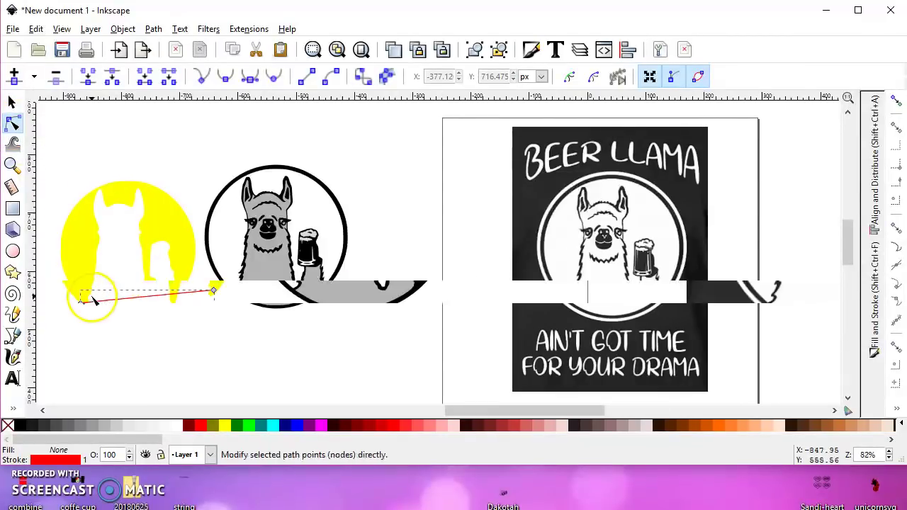
drag(199, 303, 236, 322)
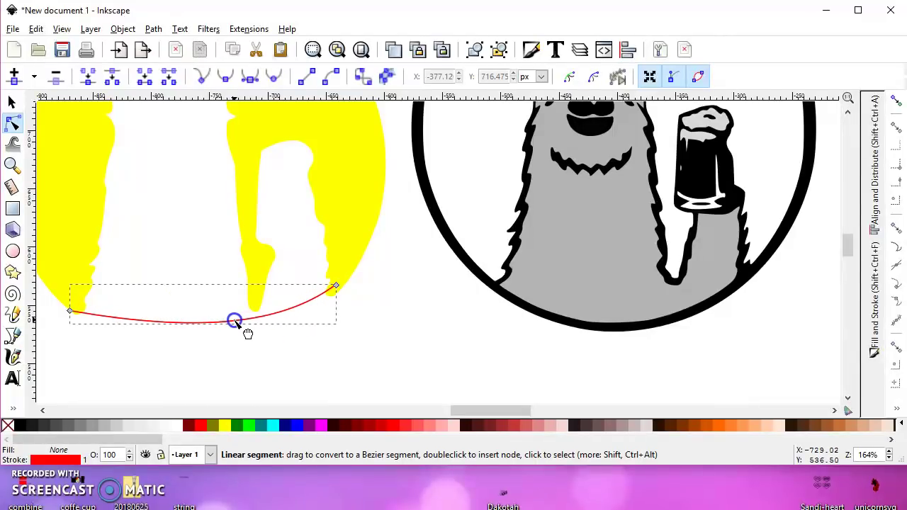
drag(335, 286, 335, 291)
drag(71, 312, 77, 310)
drag(221, 338, 174, 337)
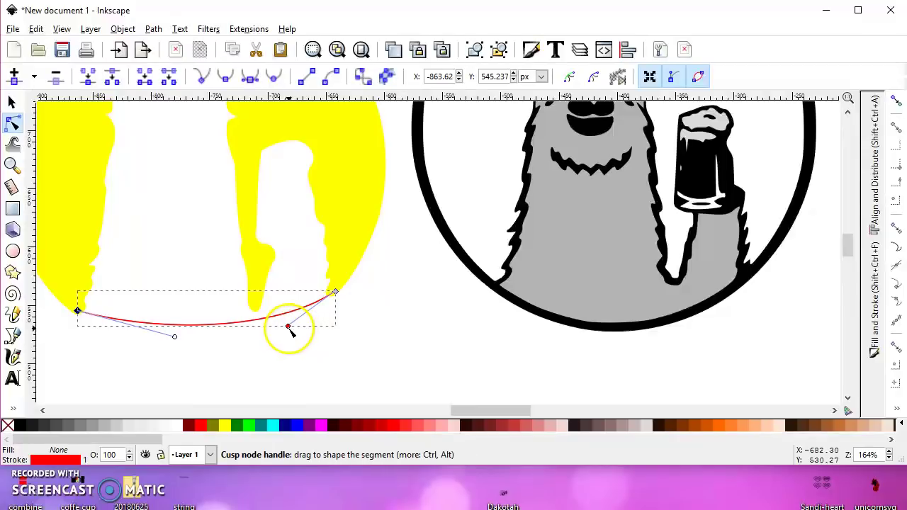
drag(288, 326, 283, 330)
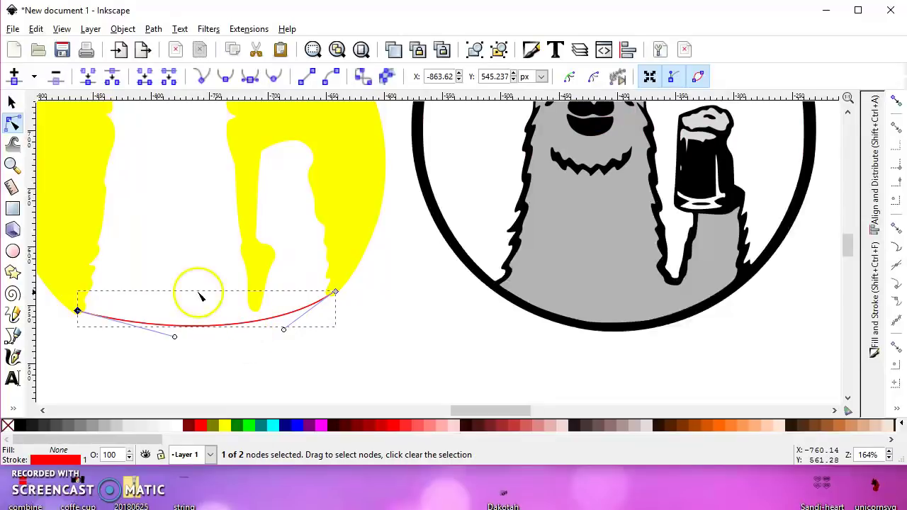
Convert the red arc's stroke to a path and unite it with the yellow background shape.
click(153, 29)
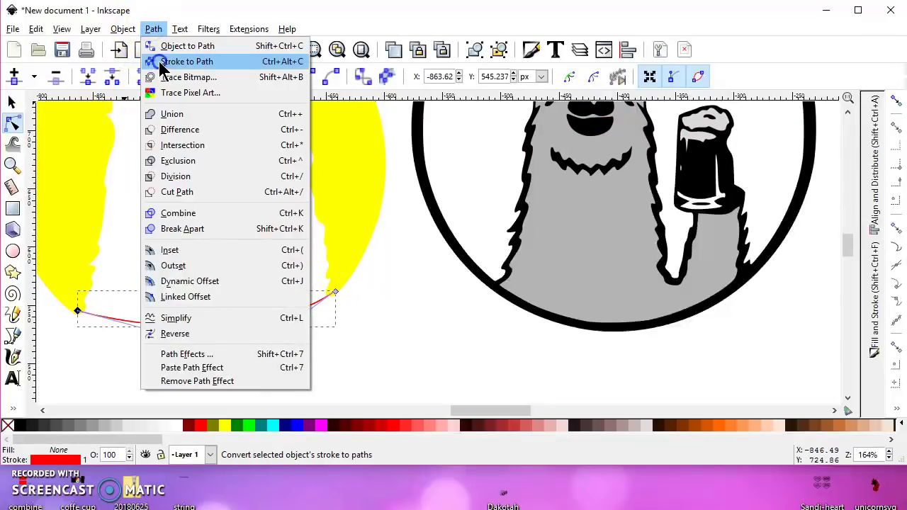
click(161, 63)
click(14, 104)
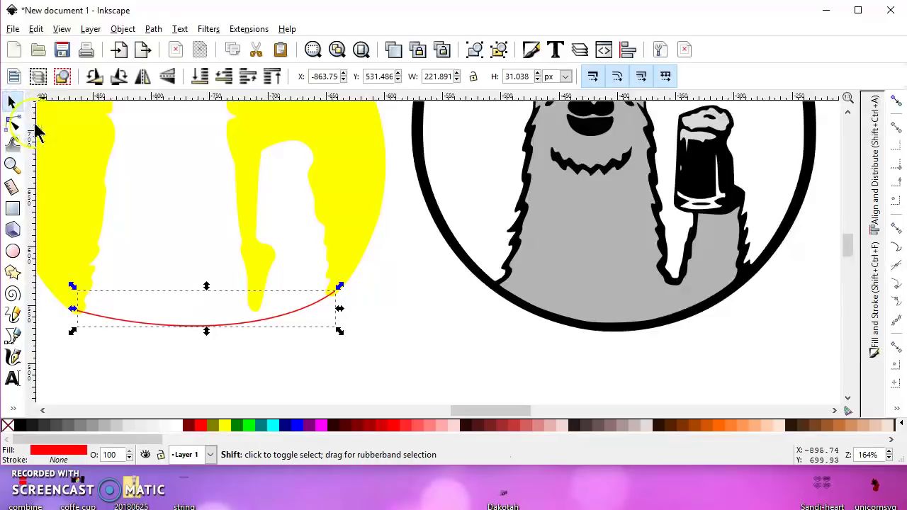
shift+click(74, 182)
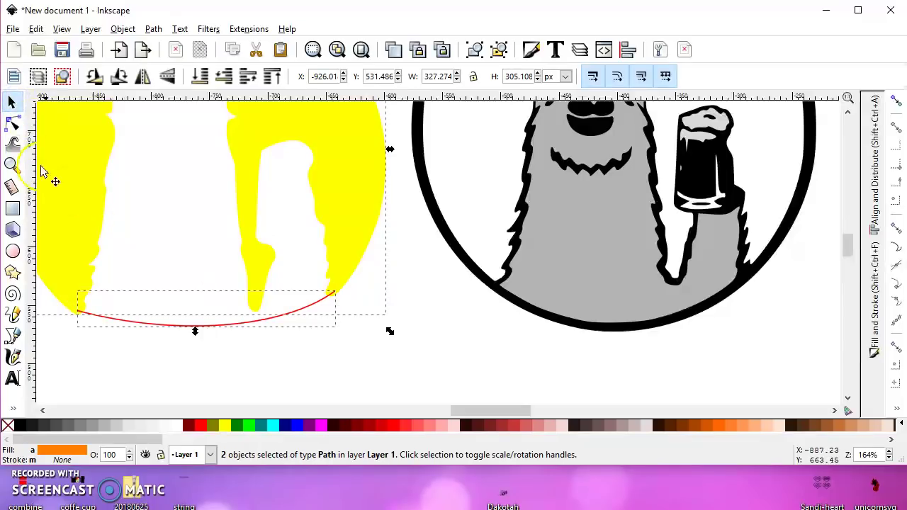
click(154, 30)
click(186, 115)
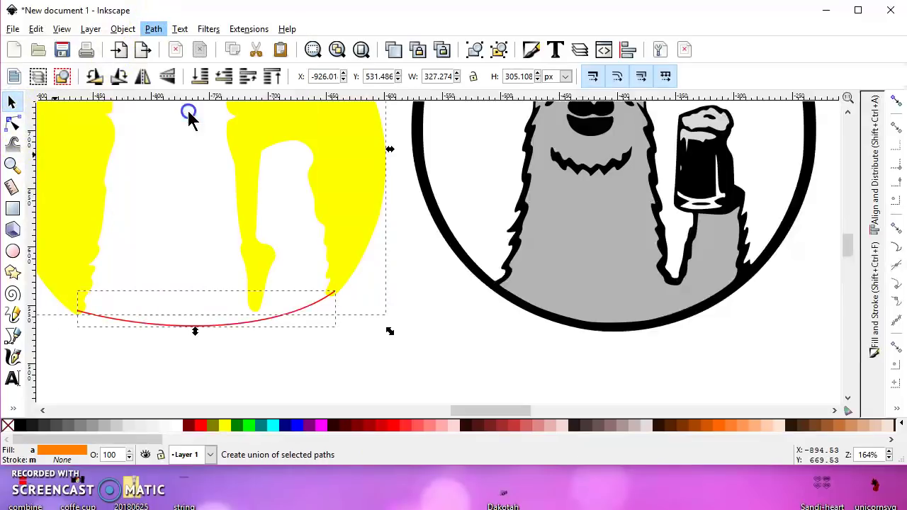
Break the closed yellow outline apart and unite the pieces into one solid disc.
click(154, 29)
click(202, 238)
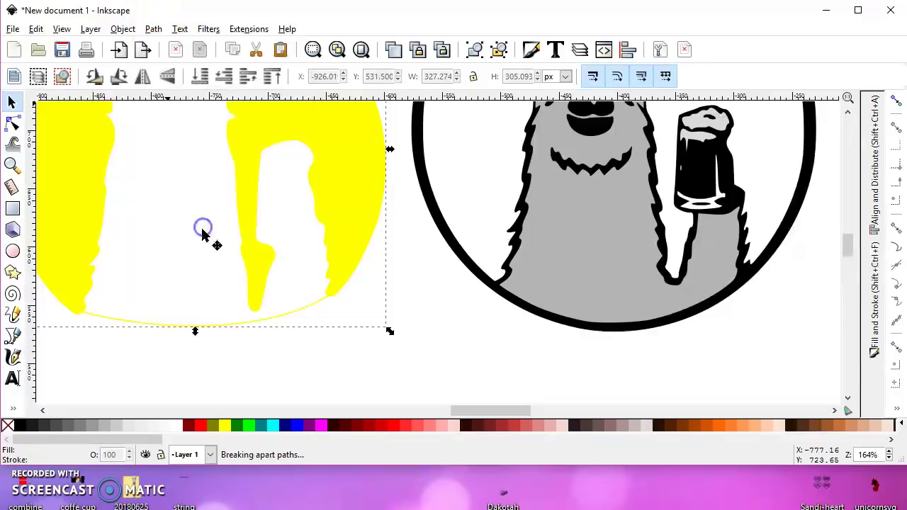
click(154, 30)
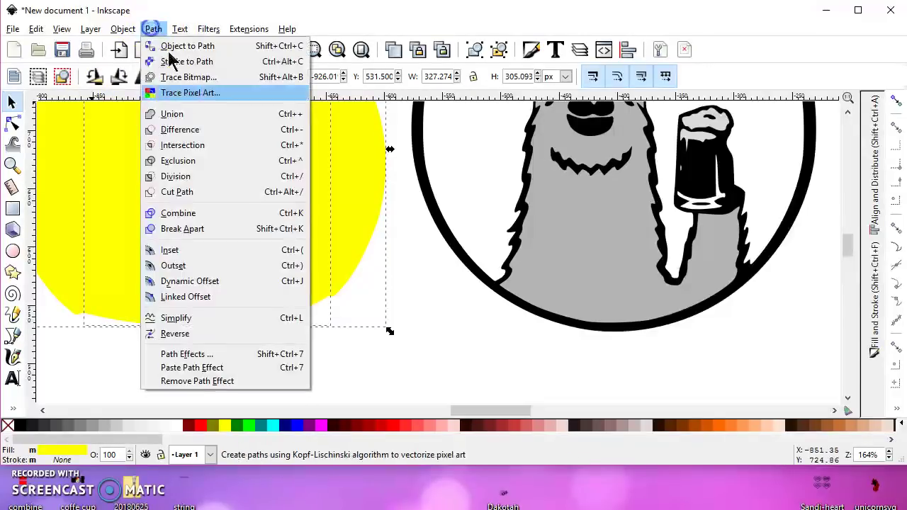
click(174, 114)
Remove the extra nodes at the yellow disc's lower corners and reshape its bottom edge into a smooth curve.
click(12, 123)
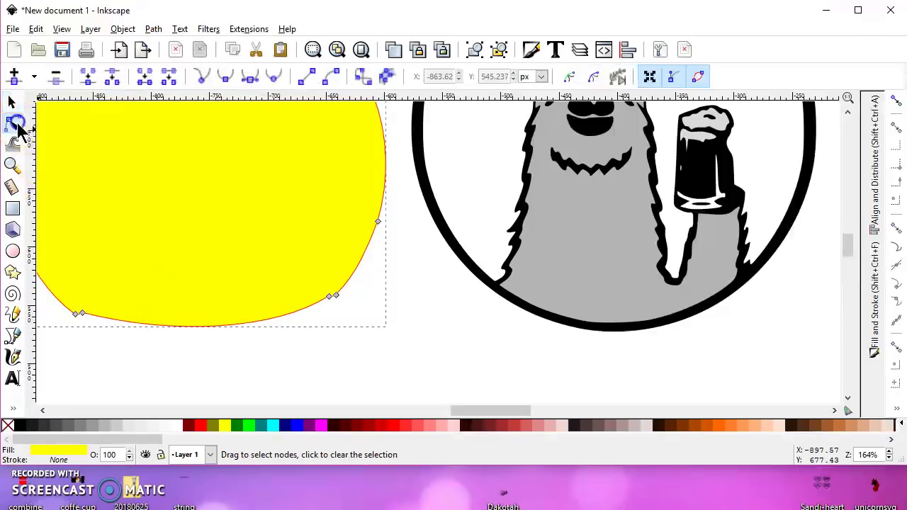
click(83, 314)
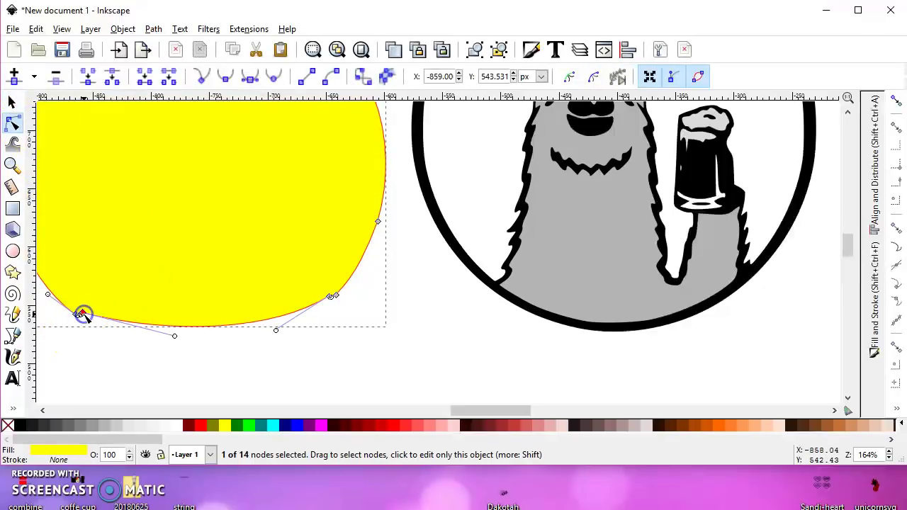
click(328, 296)
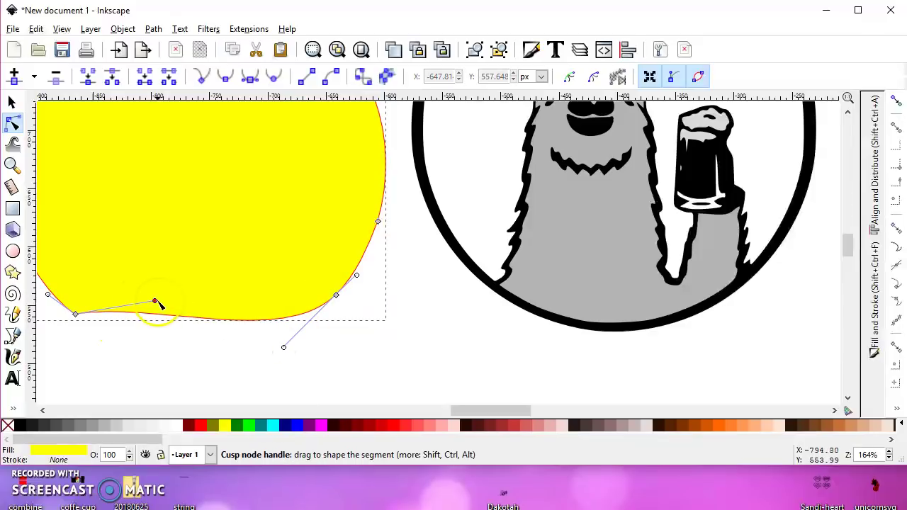
drag(155, 304, 102, 335)
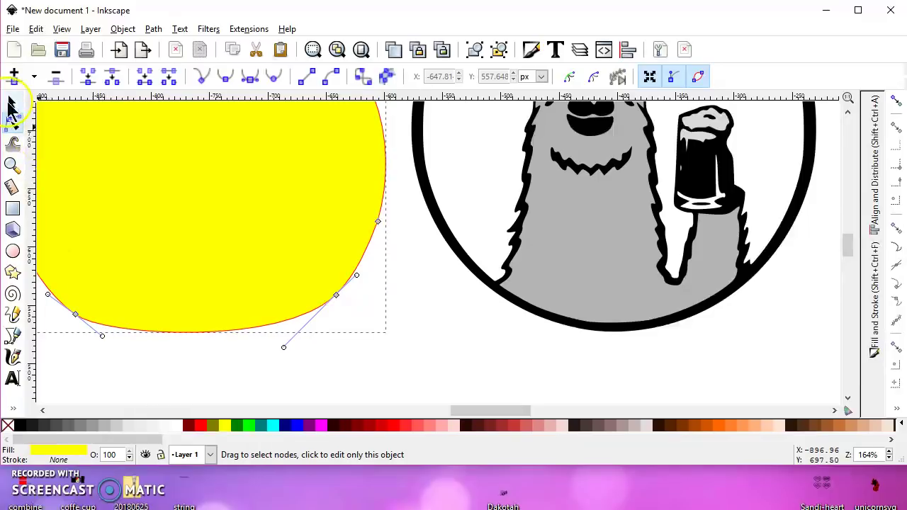
Place the yellow disc over the llama emblem and stretch its bottom edge down to meet the black ring.
click(11, 105)
scroll(128, 173, down, 3)
drag(127, 172, 277, 158)
scroll(277, 170, up, 2)
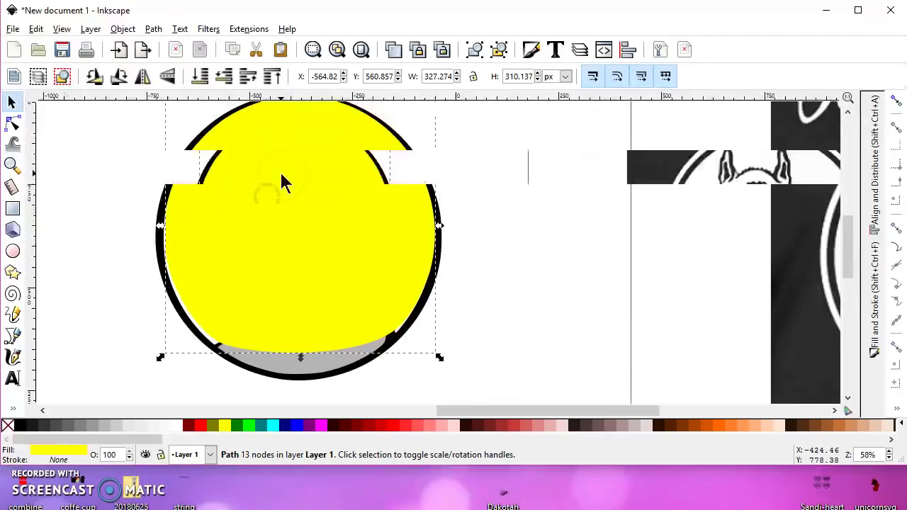
scroll(280, 173, down, 1)
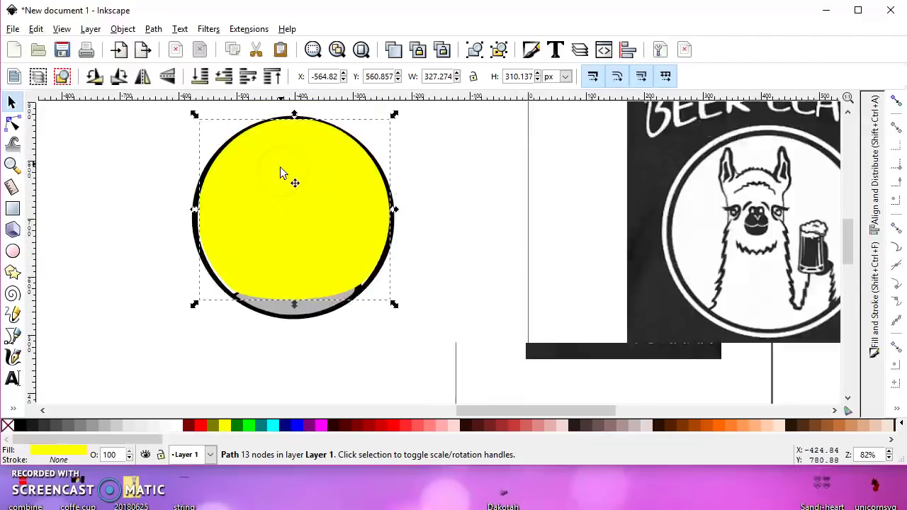
mouse_move(302, 312)
mouse_down()
mouse_move(295, 305)
mouse_move(293, 318)
mouse_up()
Adjust the yellow disc's nodes and handles to follow the black ring, and lower the disc to the bottom of the stack.
click(13, 122)
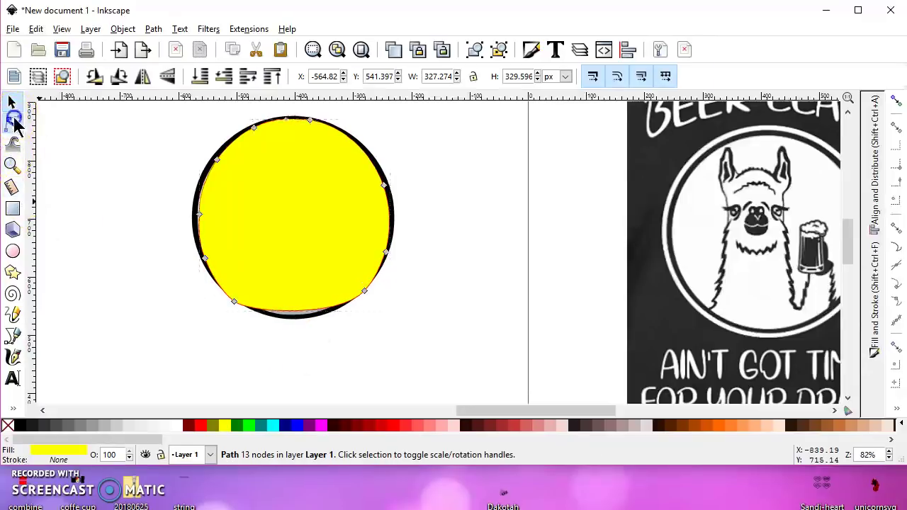
drag(200, 216, 195, 215)
drag(234, 301, 273, 325)
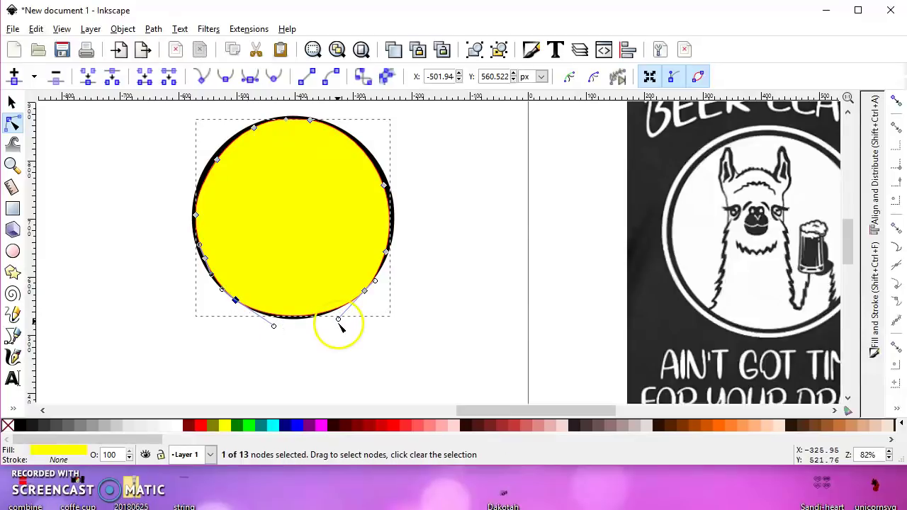
drag(338, 319, 326, 321)
drag(362, 289, 363, 290)
drag(384, 184, 384, 178)
click(12, 104)
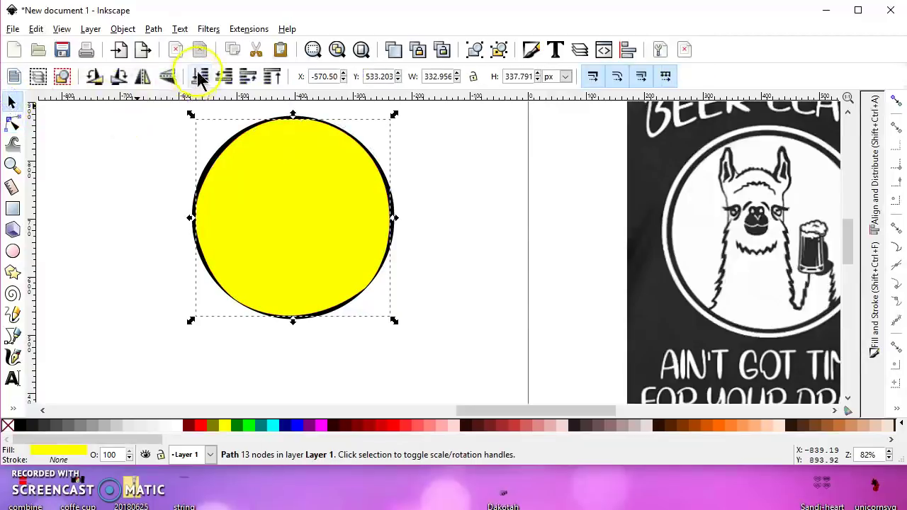
click(199, 75)
Shift the Beer Llama poster image to the right and place the whole emblem with its backing shapes on the page.
ctrl+scroll(148, 195, down, 3)
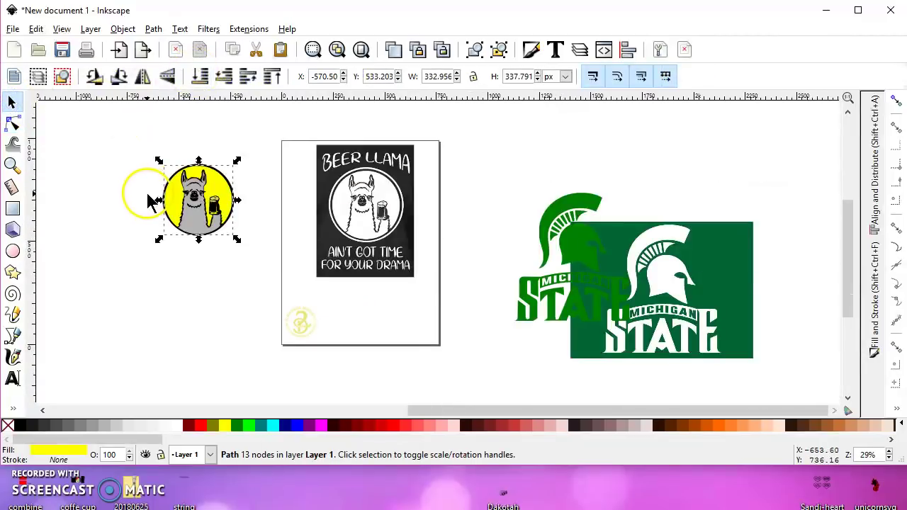
drag(326, 168, 382, 170)
drag(141, 139, 281, 289)
drag(211, 186, 332, 182)
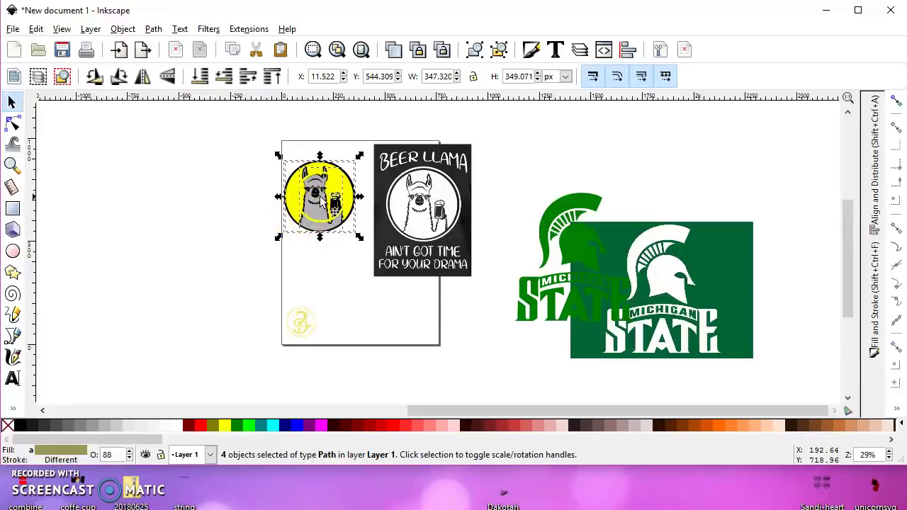
Fill the gray llama backing shape with white.
key(Escape)
click(319, 220)
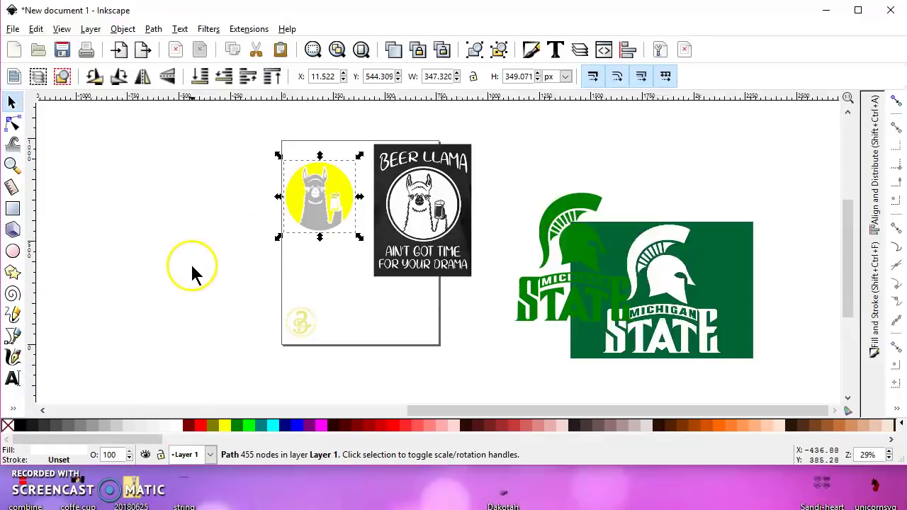
alt+click(318, 216)
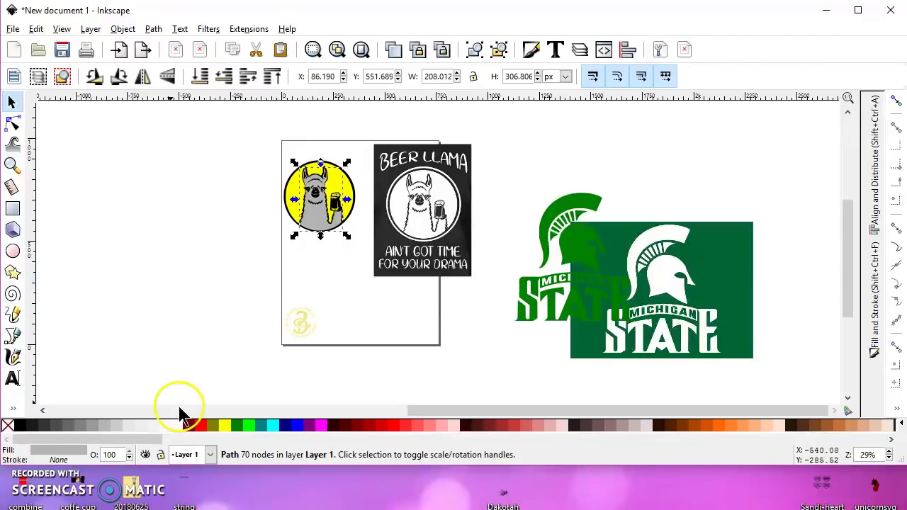
click(178, 428)
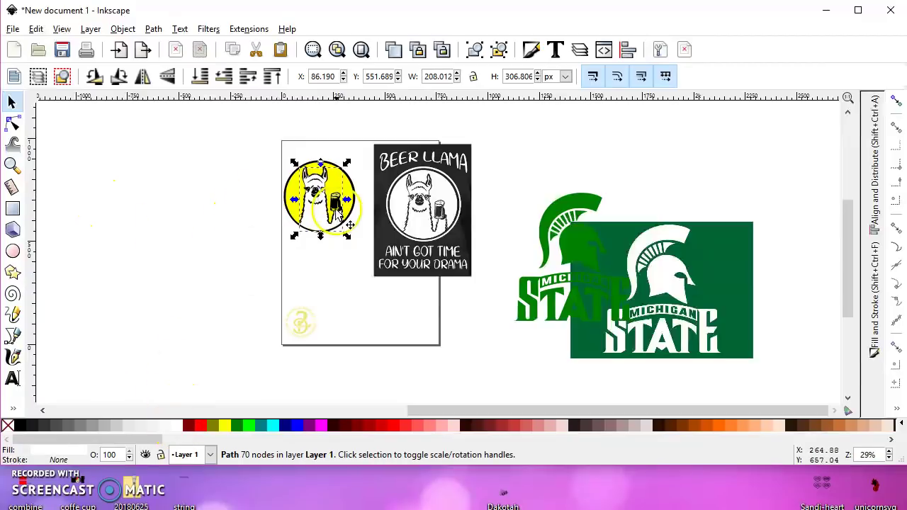
Unite the beer foam backing with the llama backing into one white, fully opaque shape.
scroll(335, 208, up, 3)
alt+click(354, 205)
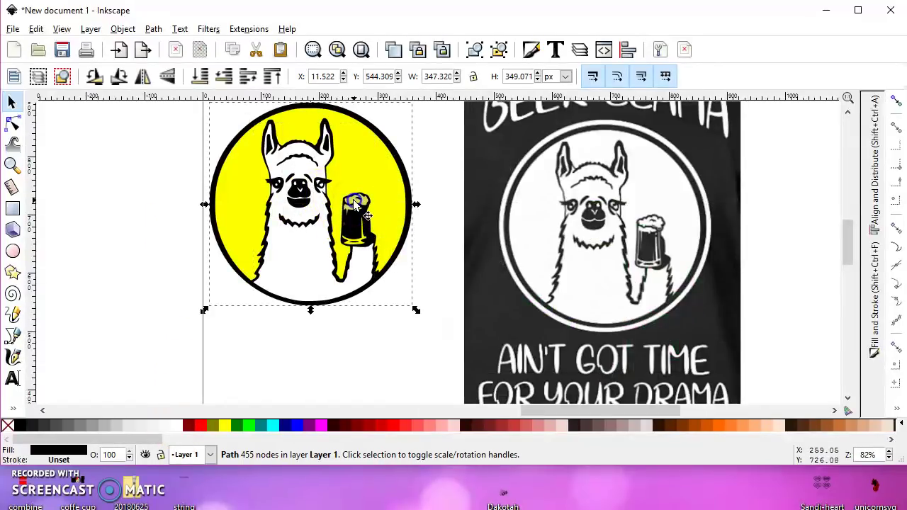
alt+click(354, 203)
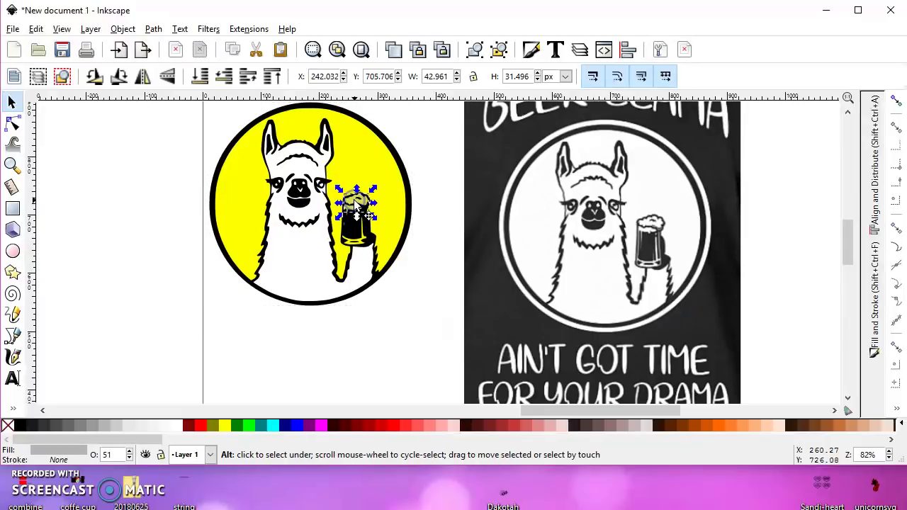
click(296, 258)
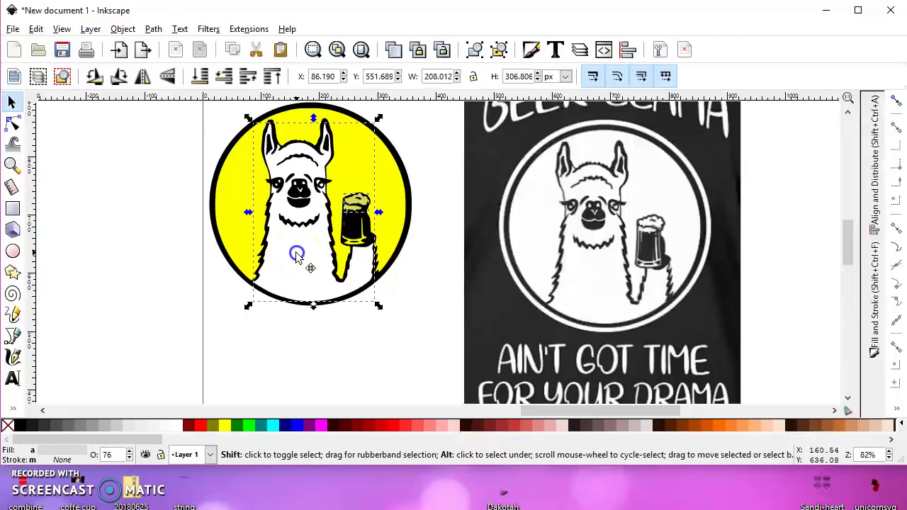
click(109, 450)
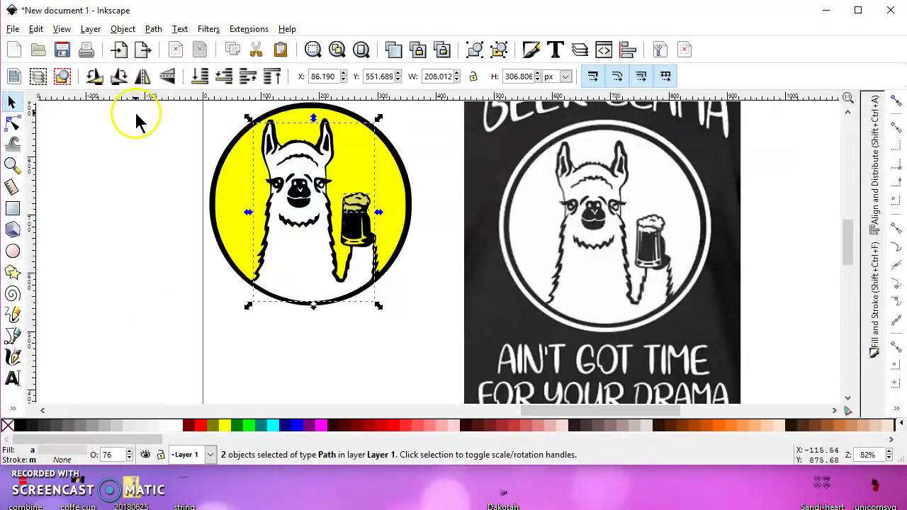
click(154, 29)
click(185, 119)
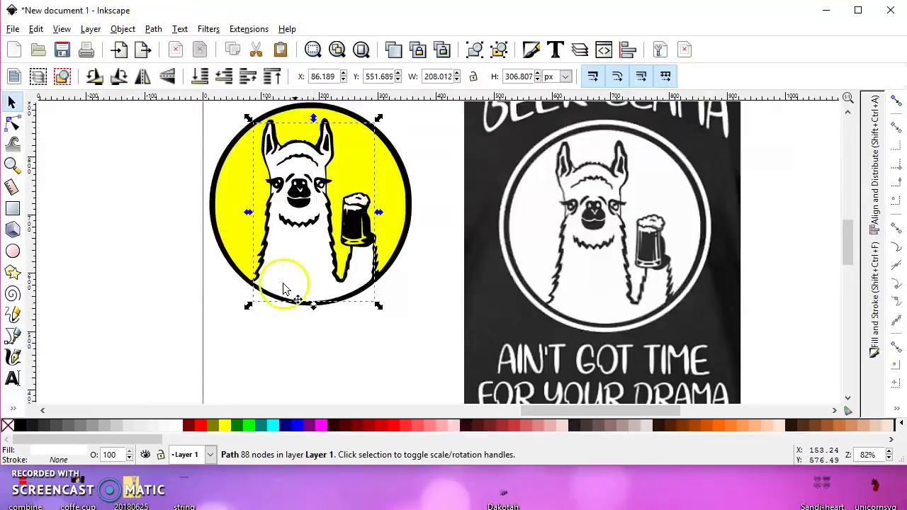
Reposition the white llama and foam backing over the emblem and stack it just above the yellow disc.
drag(304, 259, 157, 276)
key(ctrl+v)
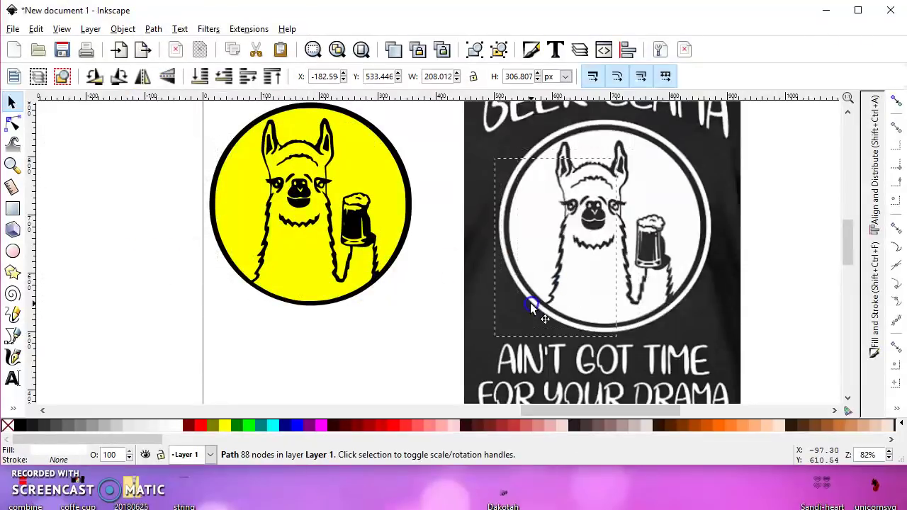
click(272, 75)
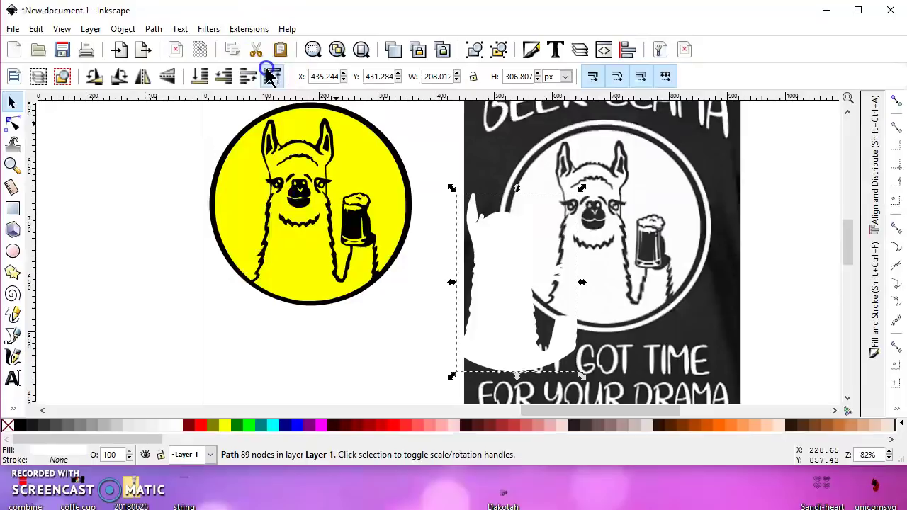
drag(500, 318, 294, 241)
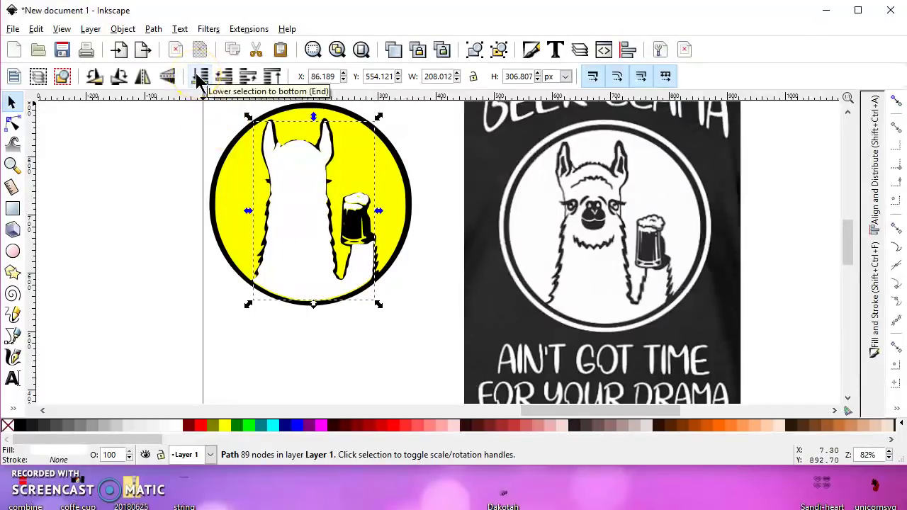
click(200, 77)
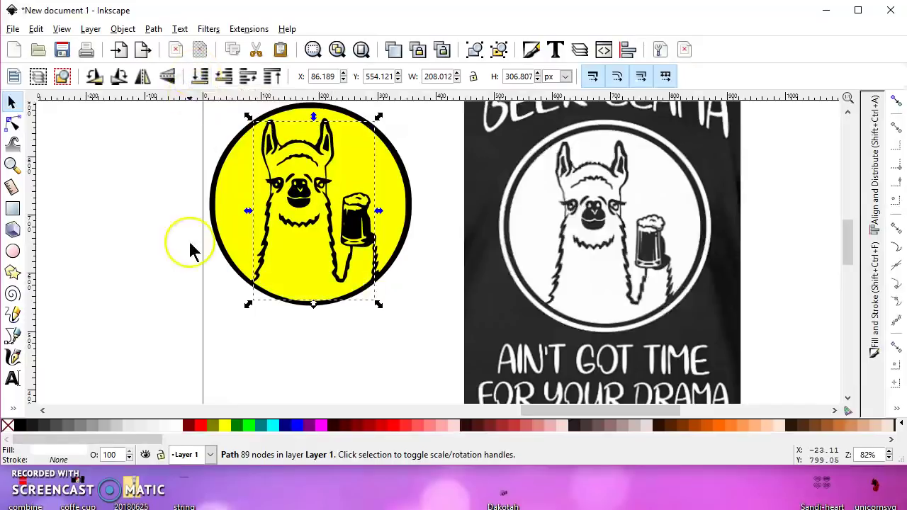
click(248, 76)
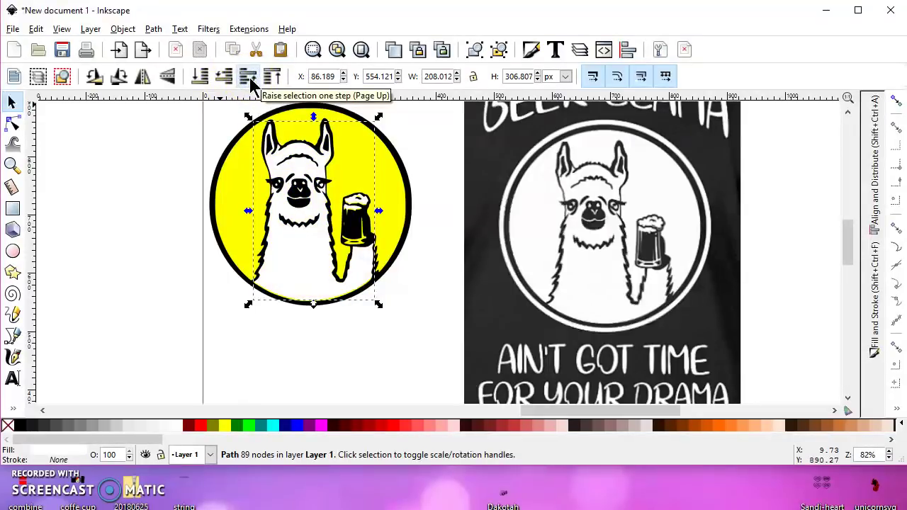
Delete the nodes that form the thin vertical highlight inside the black beer mug.
click(237, 172)
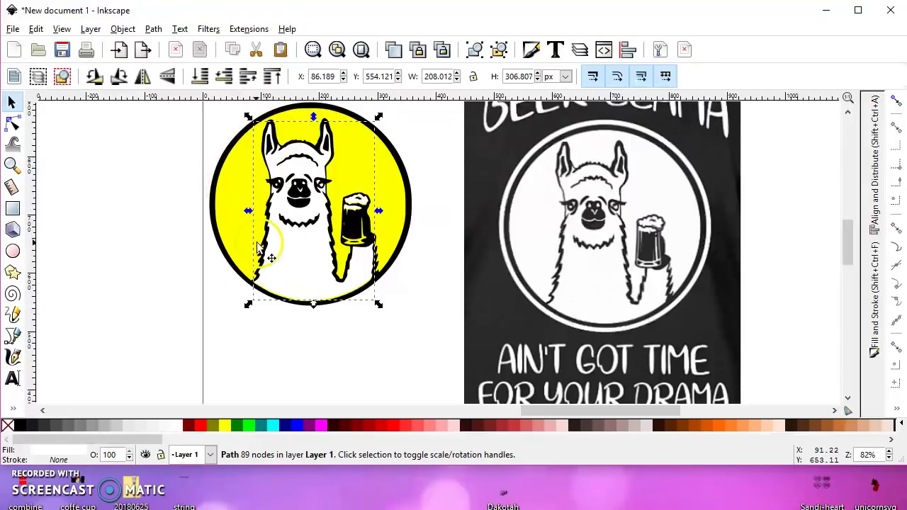
click(352, 245)
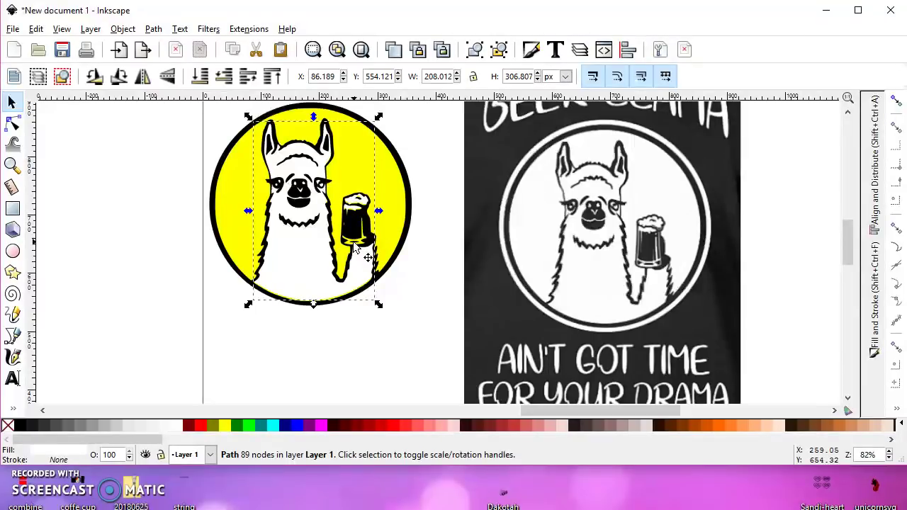
click(12, 123)
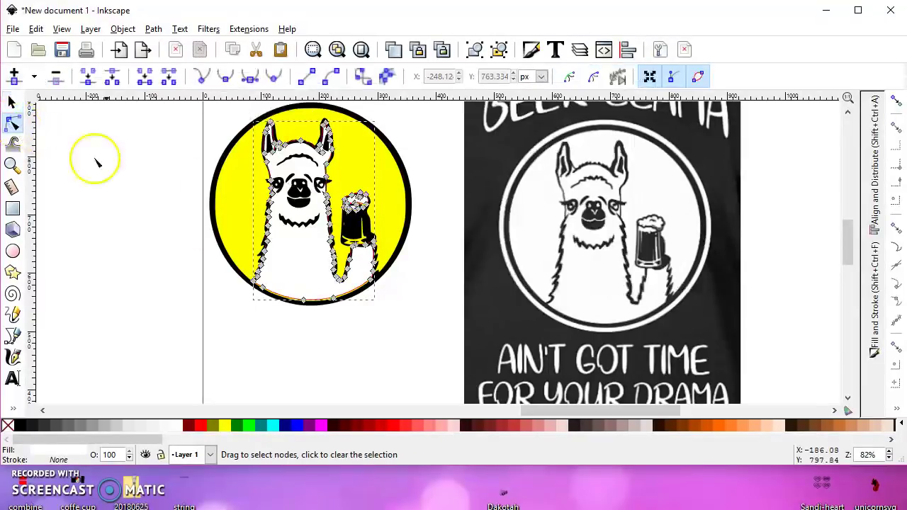
ctrl+scroll(379, 251, up, 3)
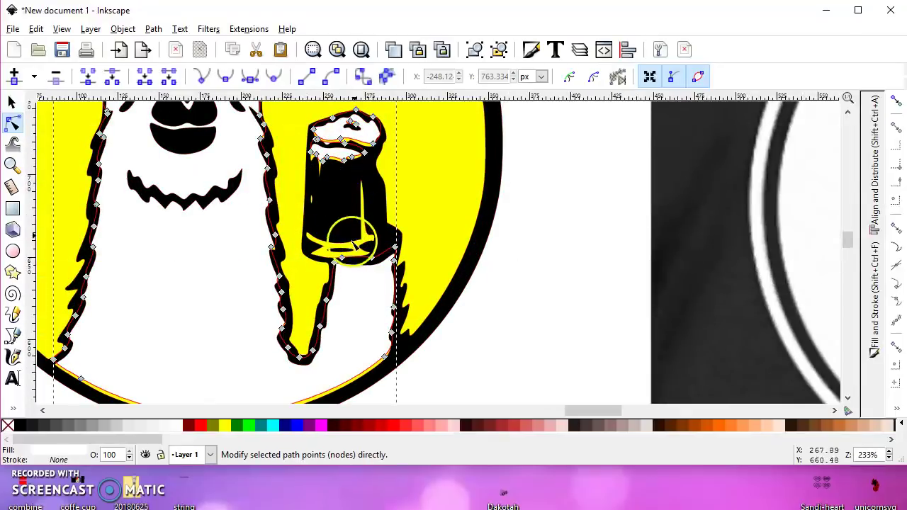
click(362, 213)
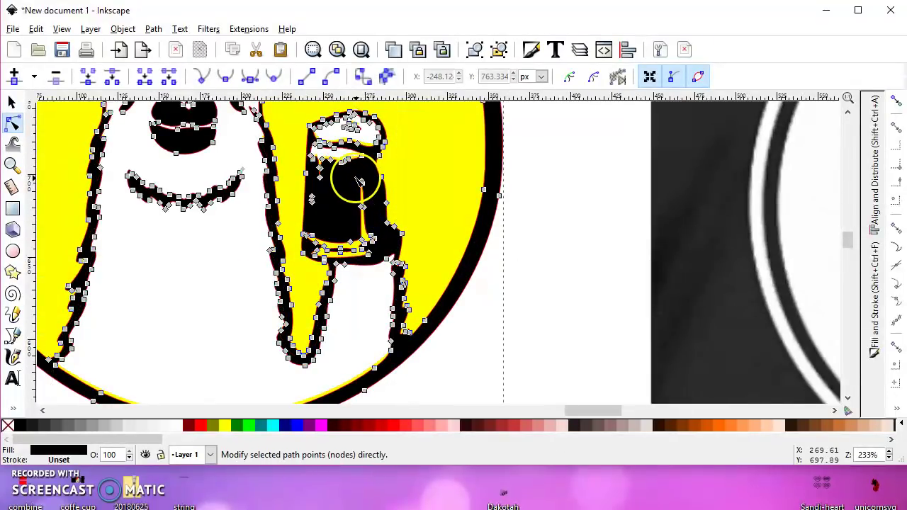
mouse_move(371, 261)
mouse_down()
mouse_move(344, 260)
mouse_move(376, 265)
mouse_up()
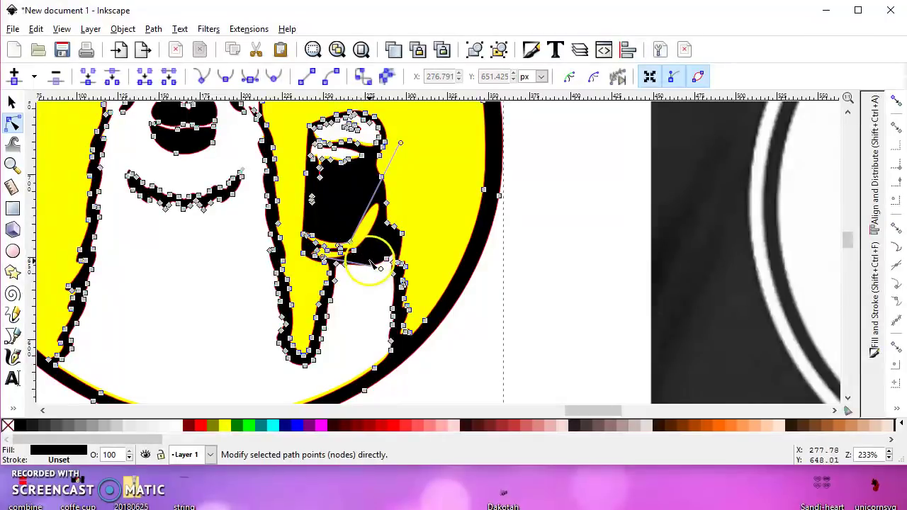
Delete the nodes that form the curved highlight at the base of the beer mug.
drag(325, 234, 317, 235)
click(312, 236)
key(Delete)
key(Delete)
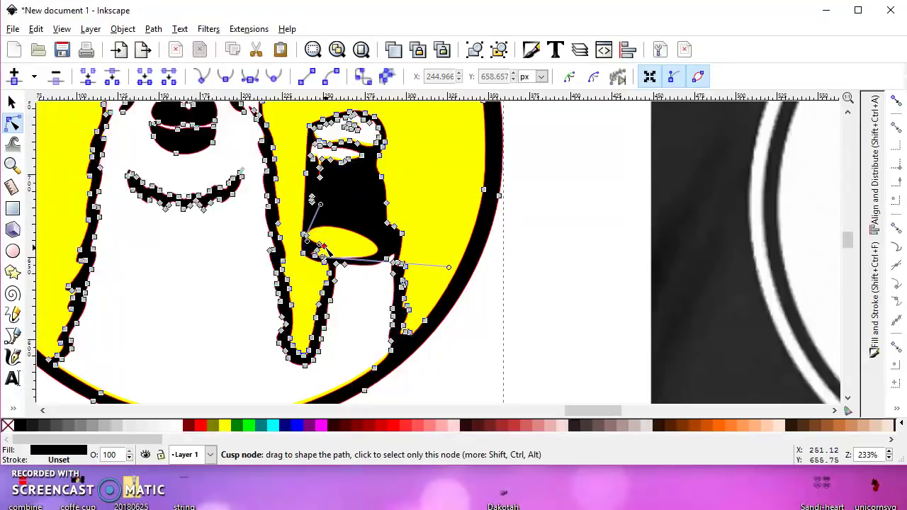
key(Delete)
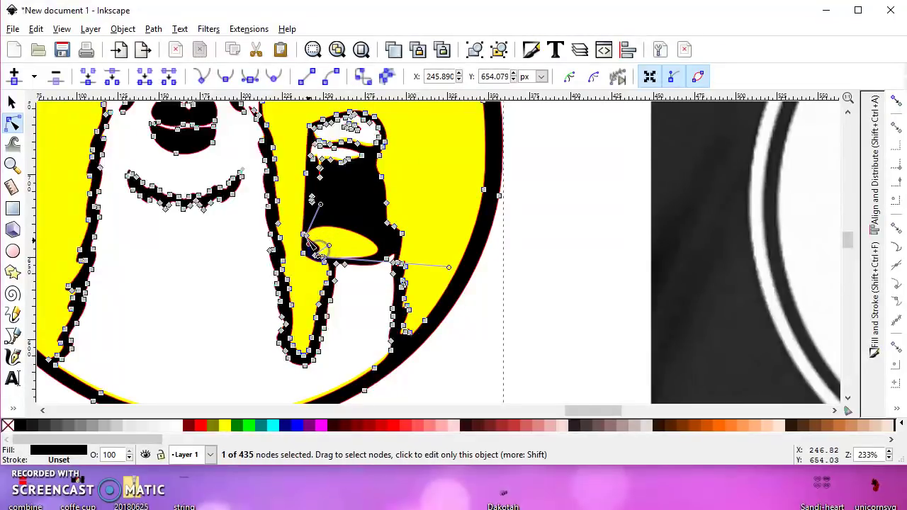
key(Delete)
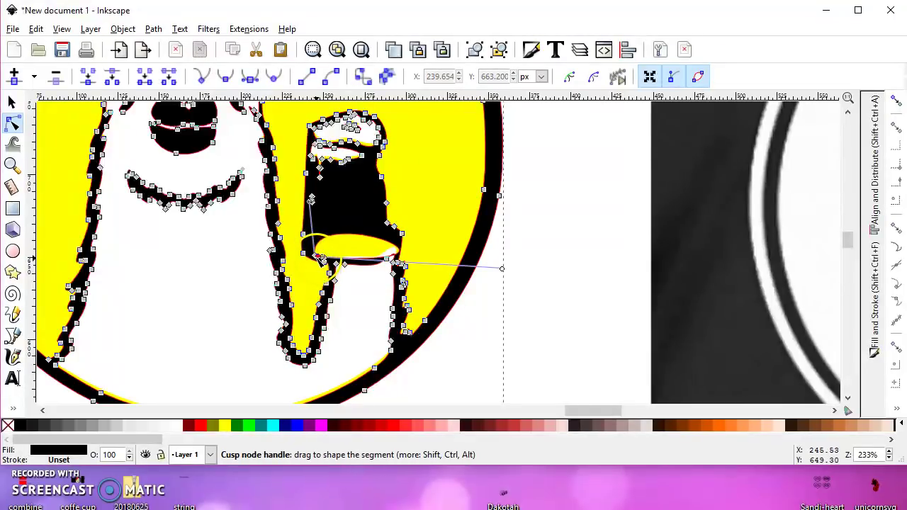
key(Delete)
click(314, 258)
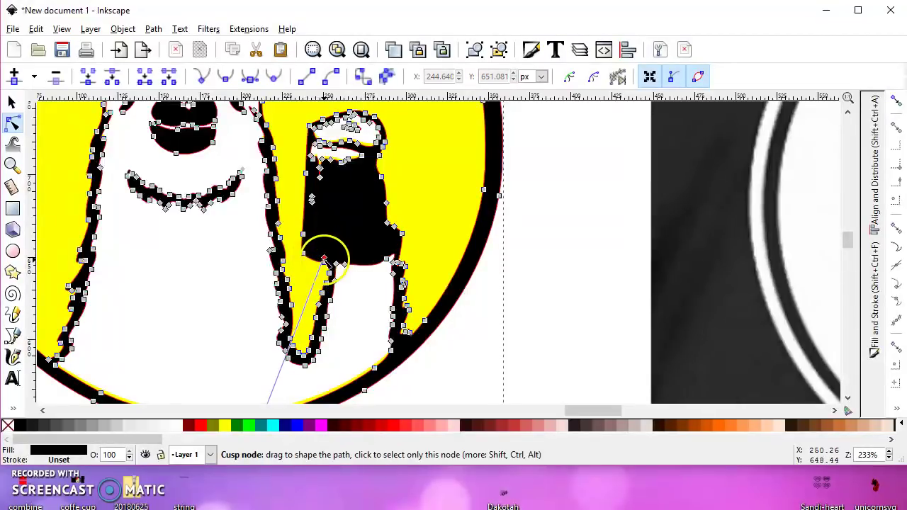
Retract the overlong node handle that extends from the beer mug's base to far below the emblem.
scroll(313, 260, down, 4)
scroll(293, 270, down, 4)
scroll(293, 269, left, 3)
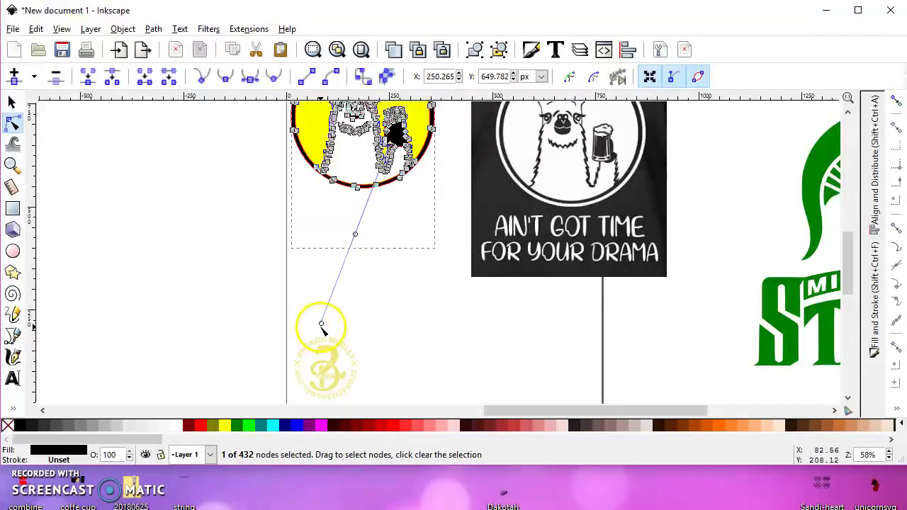
ctrl+click(321, 323)
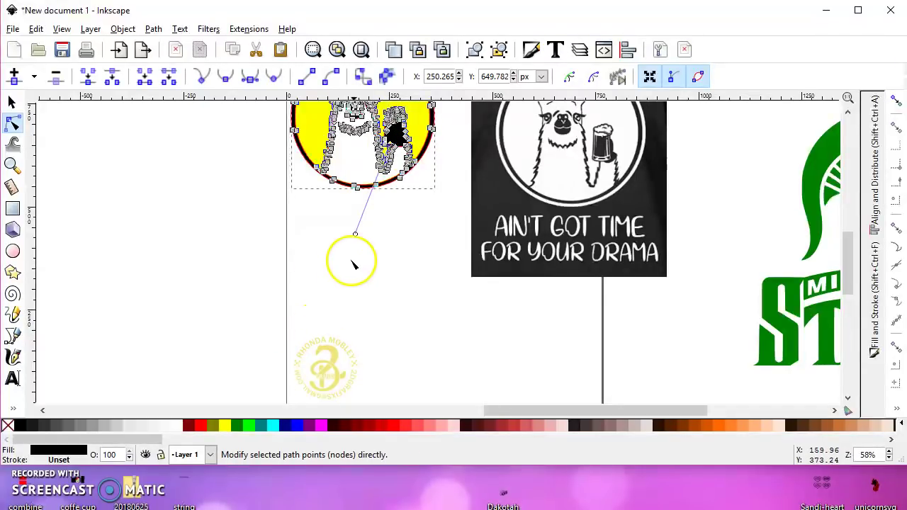
Select the nodes at the base of the beer mug and nudge them very slightly.
click(393, 144)
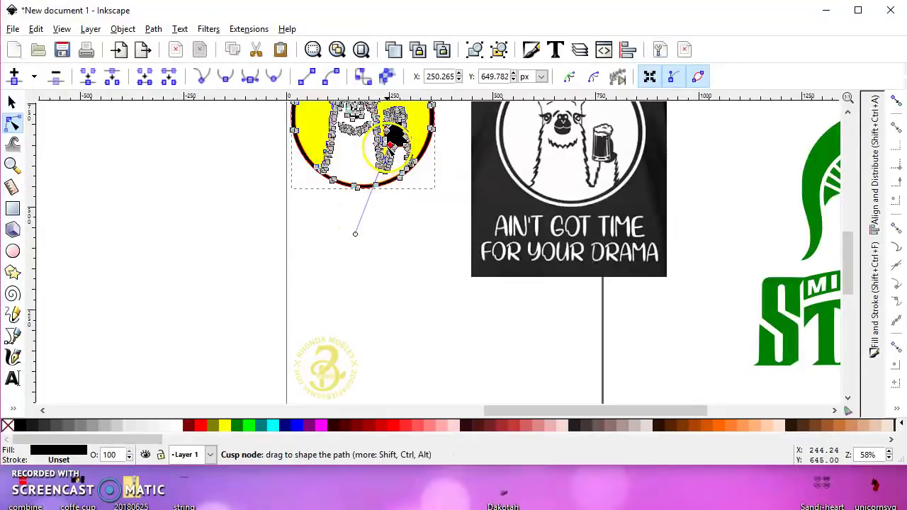
scroll(392, 146, up, 2)
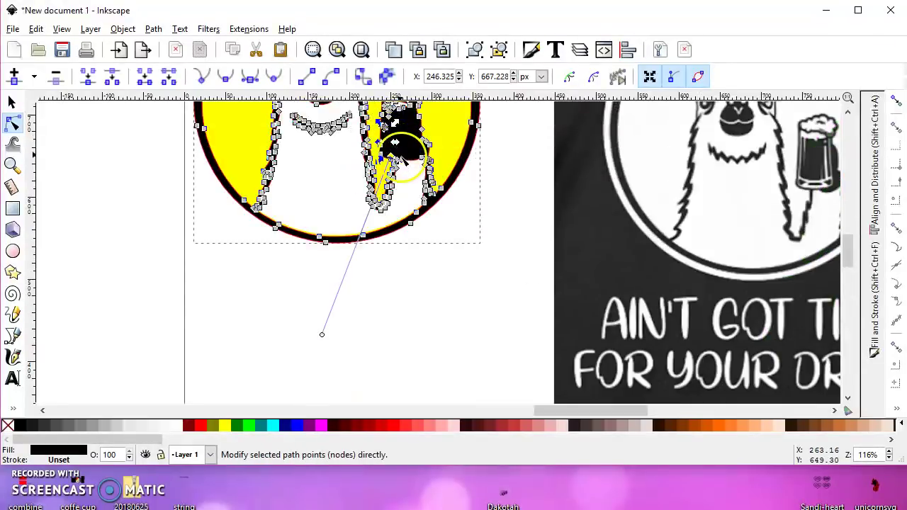
scroll(384, 173, up, 3)
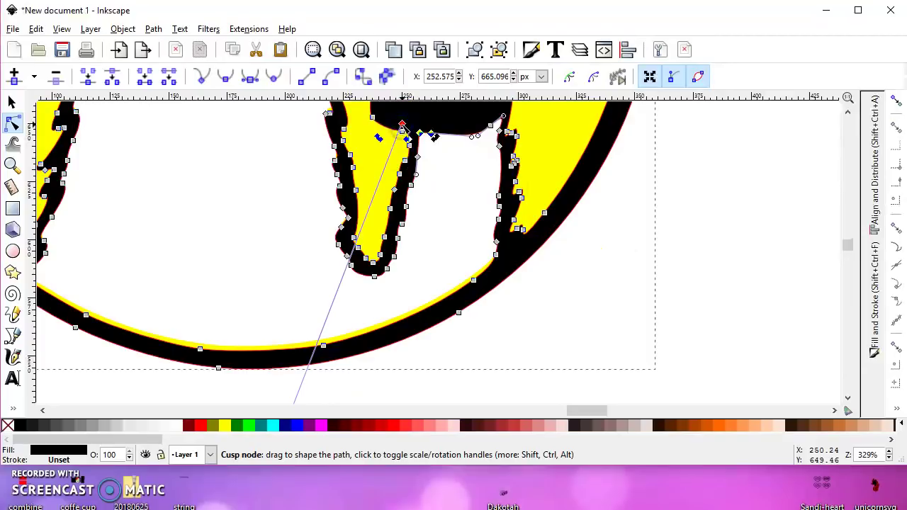
drag(402, 124, 401, 124)
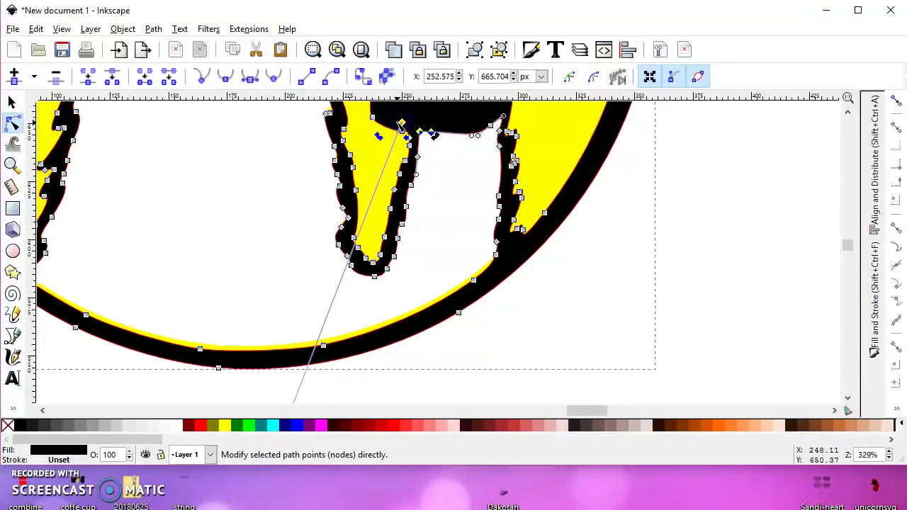
Retract the remaining long stray handle running from the mug's base out below the emblem.
scroll(306, 278, down, 3)
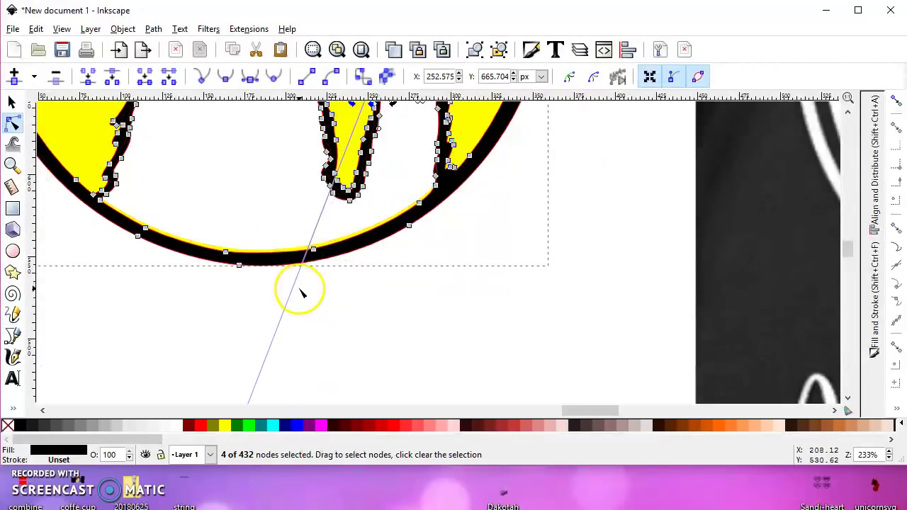
scroll(295, 281, down, 3)
scroll(295, 281, left, 2)
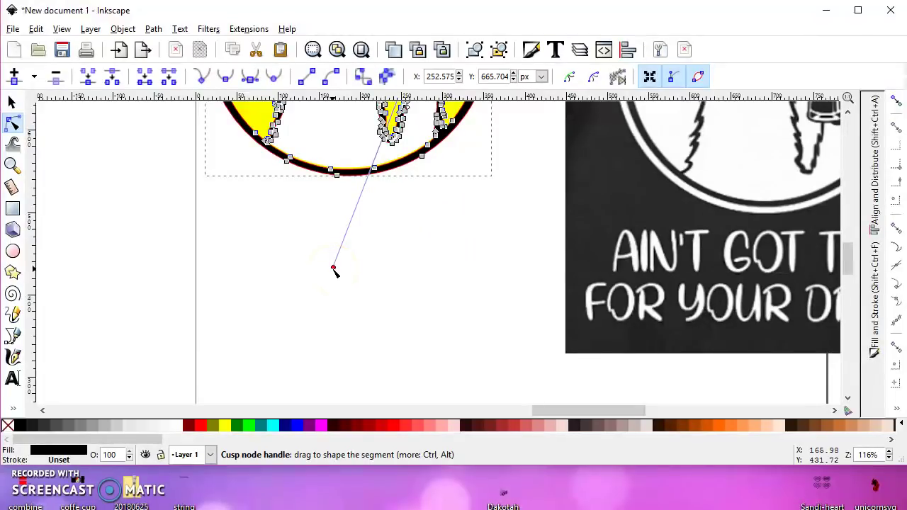
scroll(340, 210, down, 4)
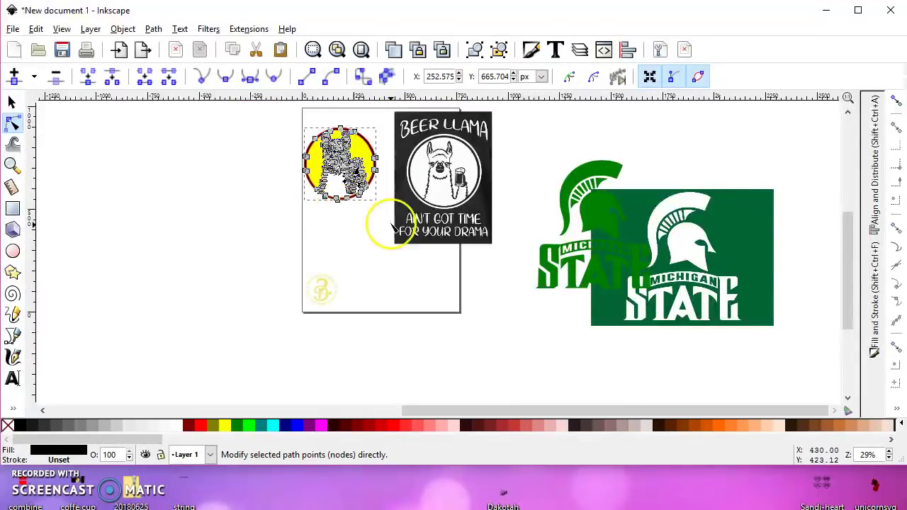
Leave node editing and examine the layered llama emblem and its solid mug against the original Beer Llama image.
click(11, 102)
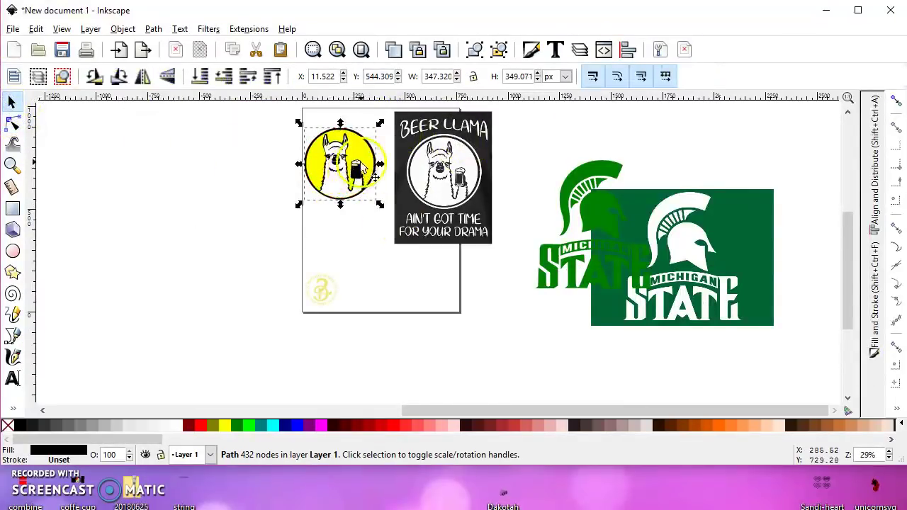
scroll(359, 165, up, 2)
scroll(360, 165, up, 3)
scroll(403, 203, down, 2)
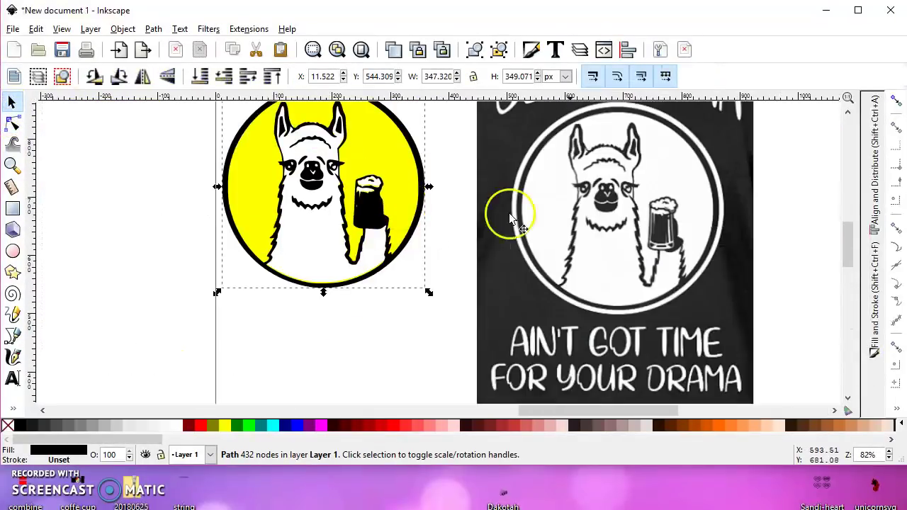
scroll(347, 180, down, 1)
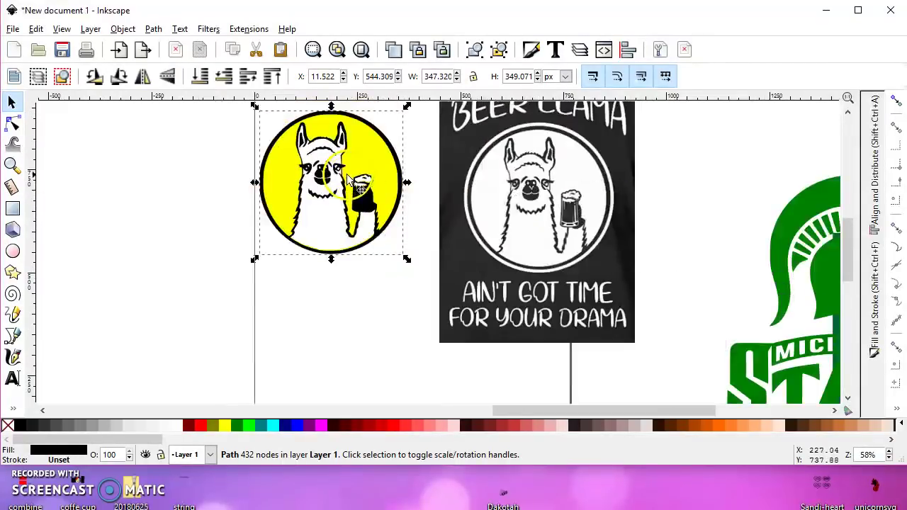
scroll(496, 205, up, 3)
scroll(423, 201, down, 6)
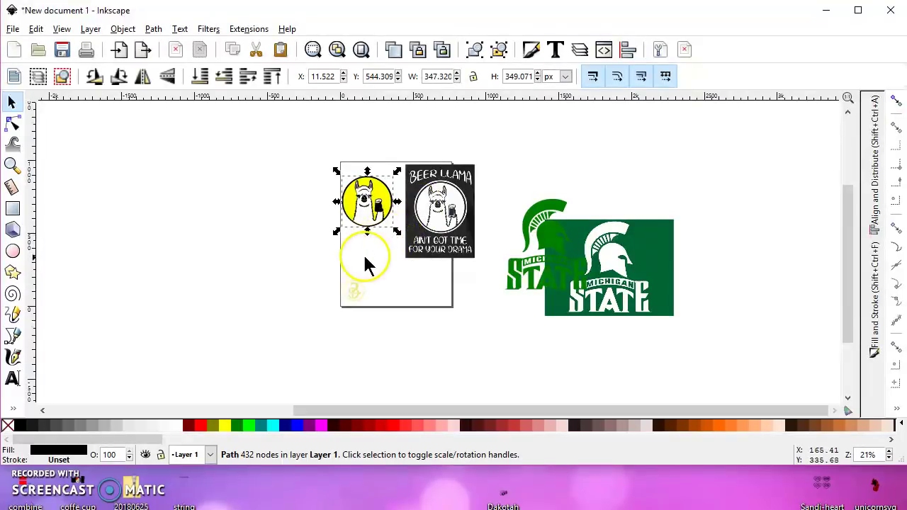
Move the green Michigan State trace off its source image to the empty canvas left of the page.
drag(554, 250, 301, 239)
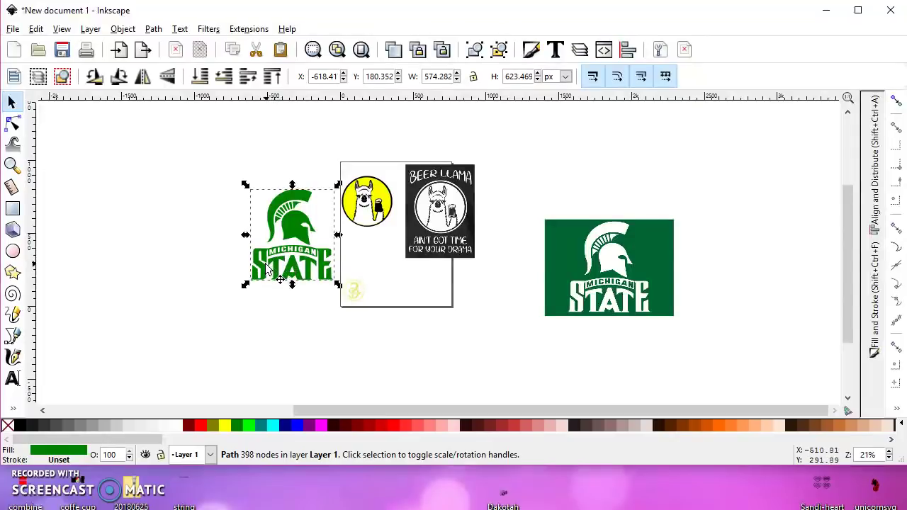
click(261, 267)
click(248, 272)
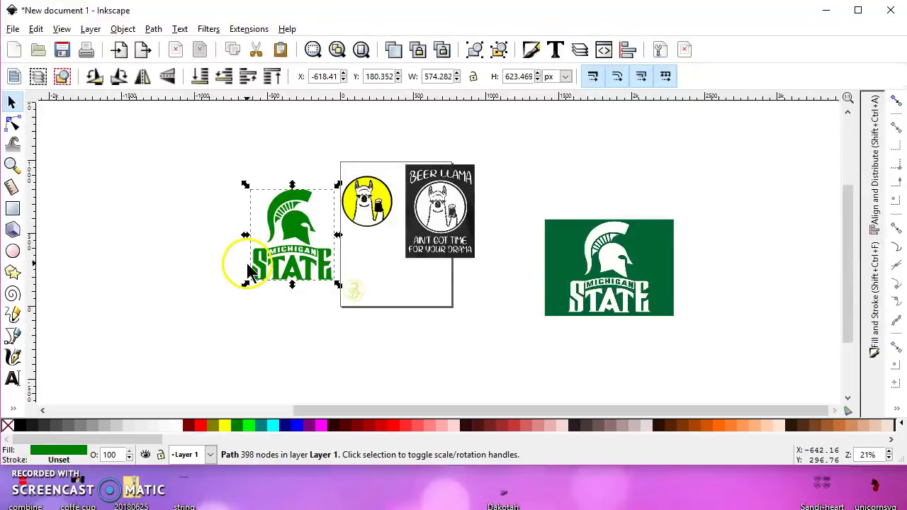